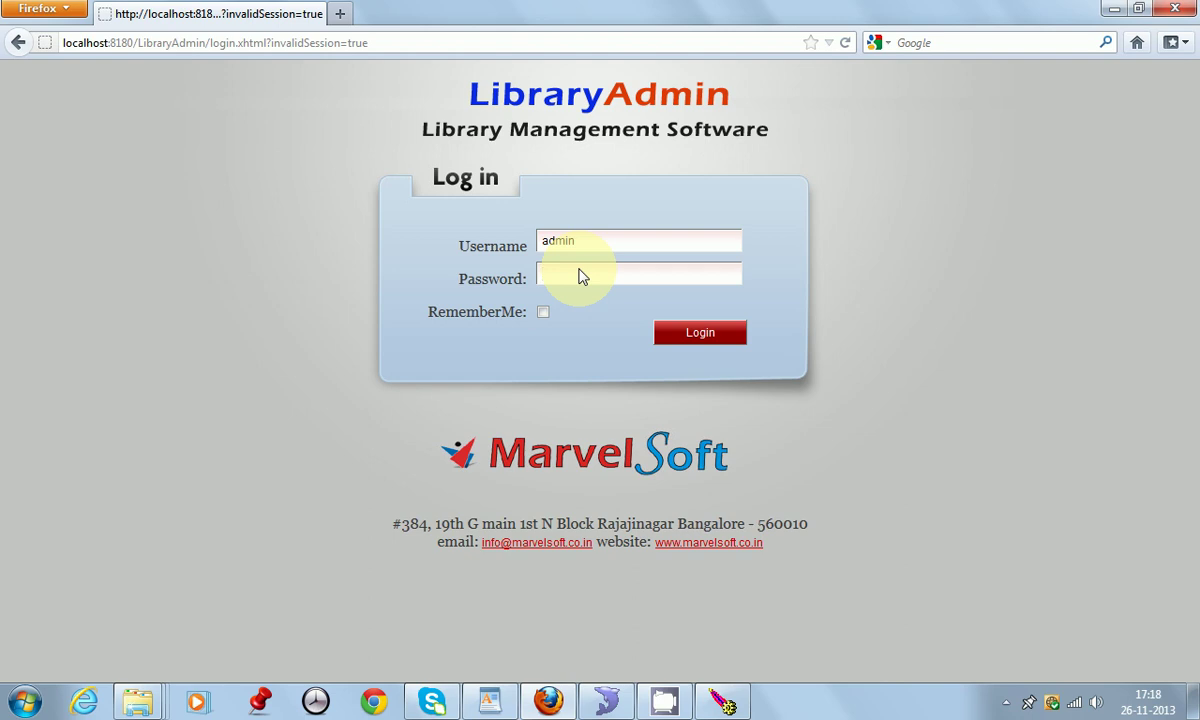
# Step: Sign in to SchoolAdmin with the account password and open the Options menu
pyautogui.write('admin')
pyautogui.click(700, 333)
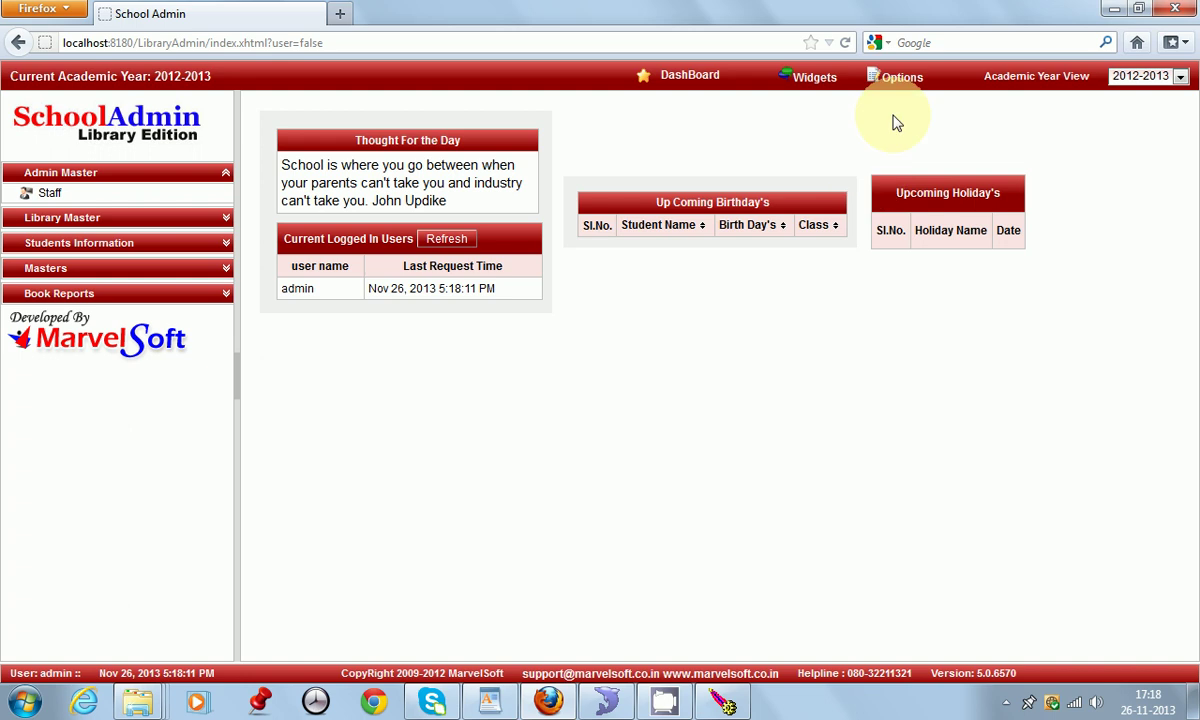
pyautogui.click(893, 78)
# Step: Open Settings and save the School Master profile with its existing details
pyautogui.click(908, 120)
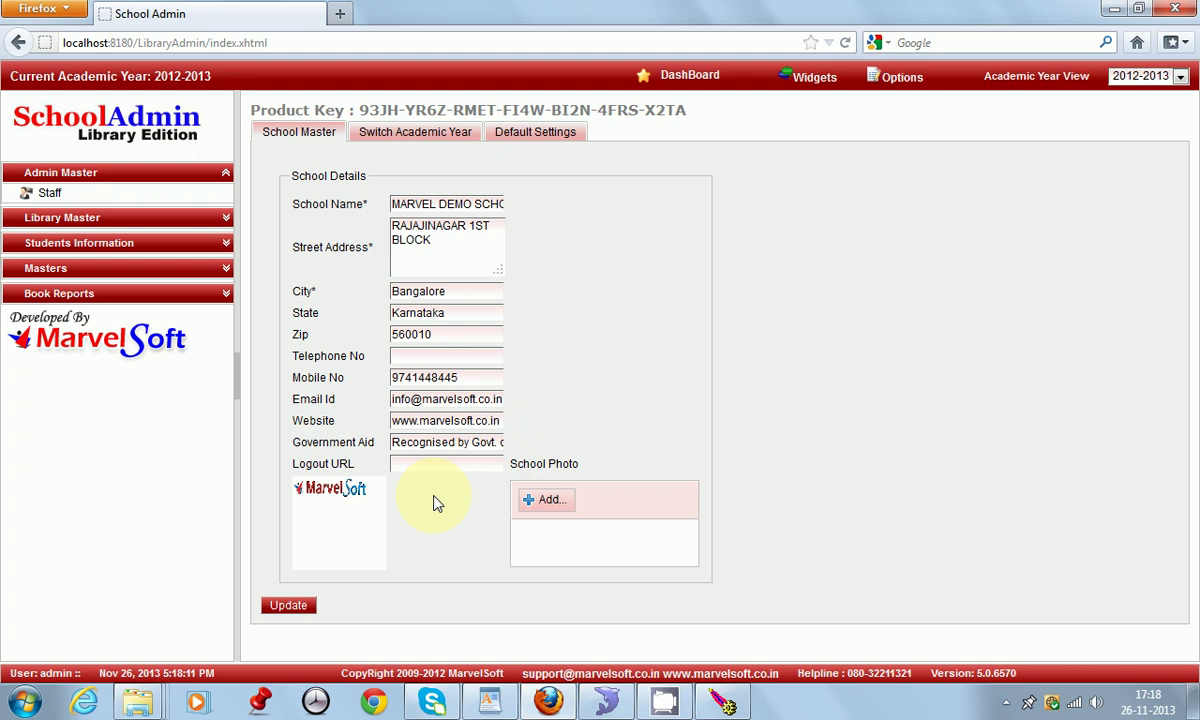
pyautogui.click(290, 607)
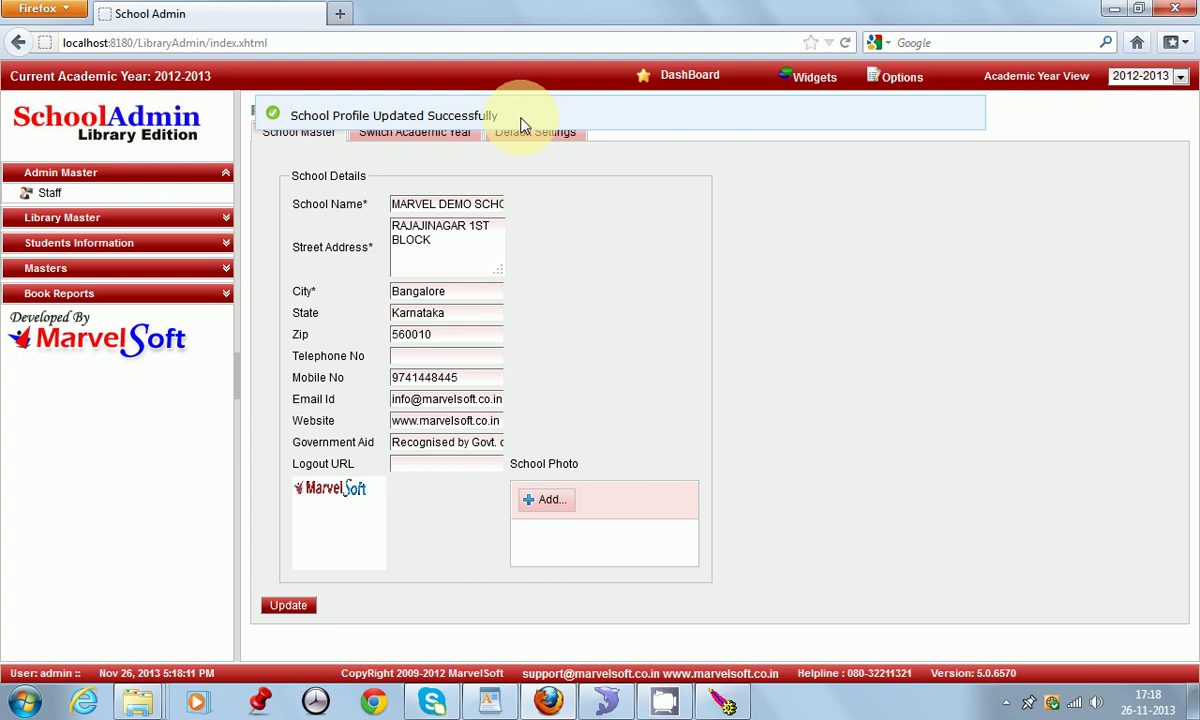
# Step: Open the Class Master and cancel the Add, Edit and Delete dialogs for std 1, keeping all 16 classes
pyautogui.click(85, 272)
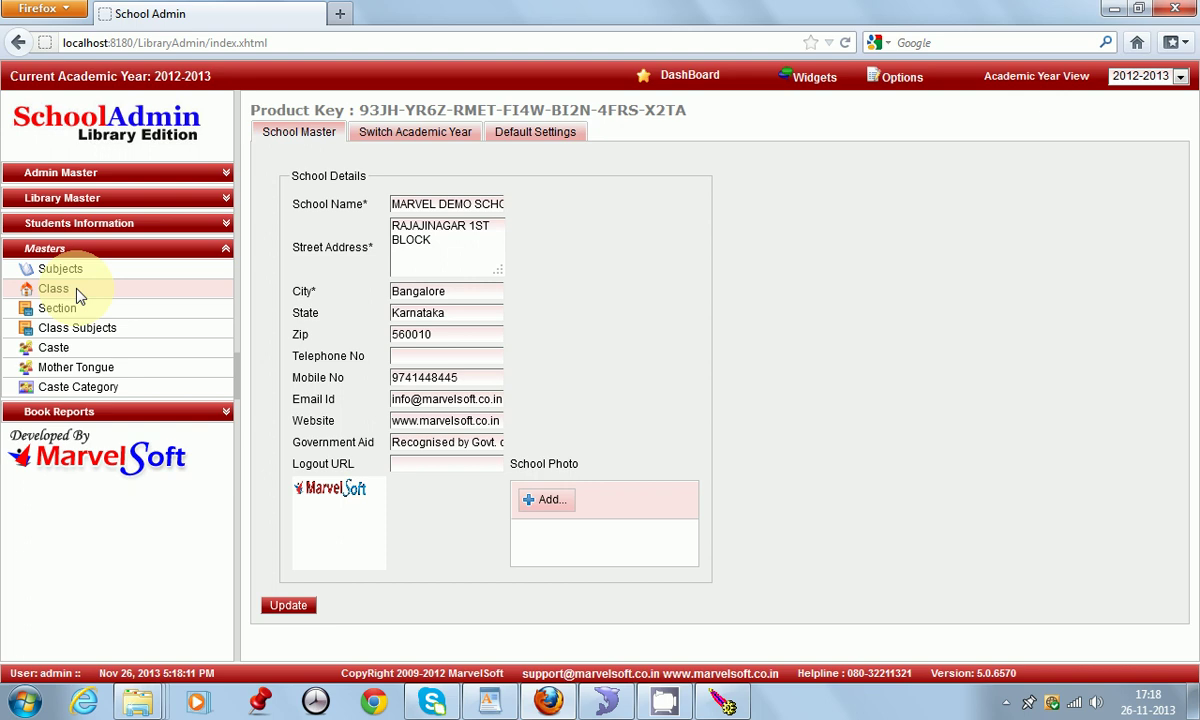
pyautogui.click(79, 295)
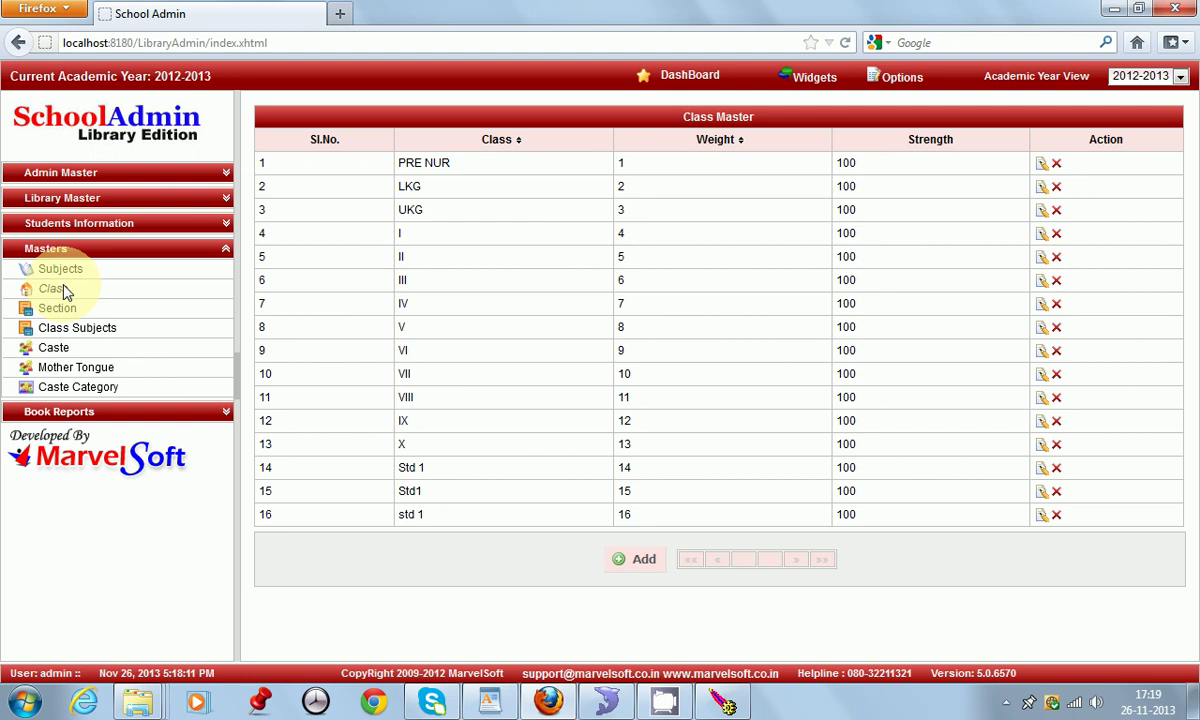
pyautogui.click(640, 561)
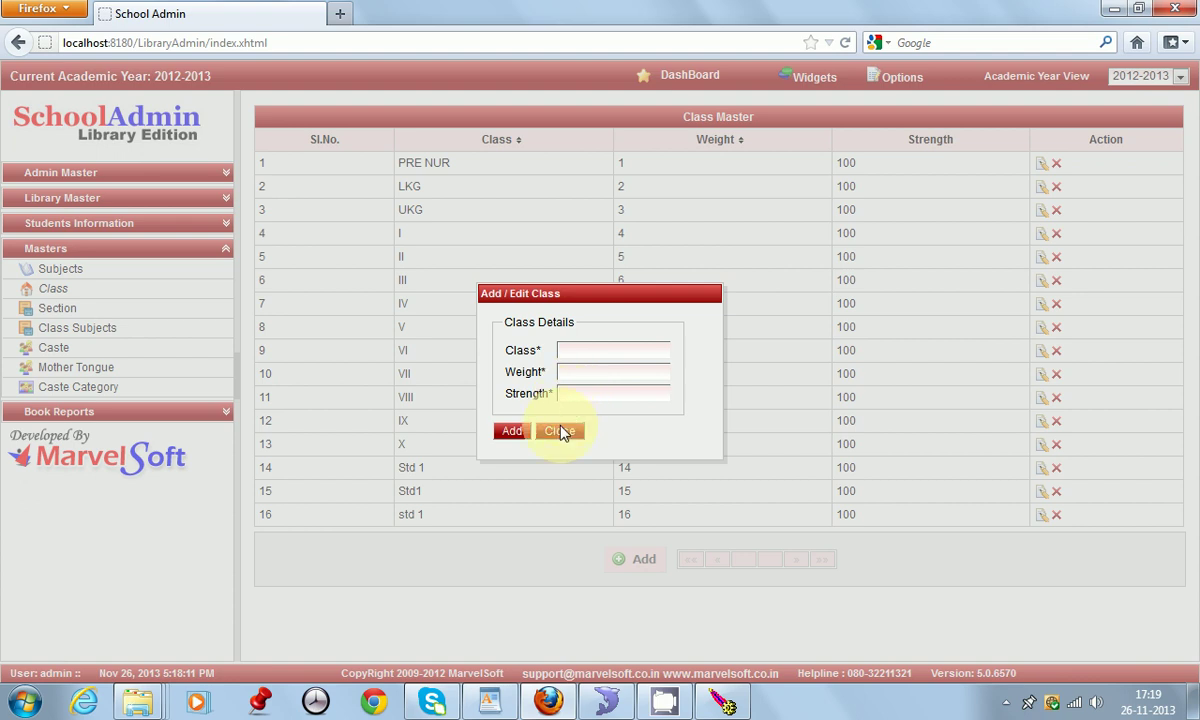
pyautogui.click(562, 431)
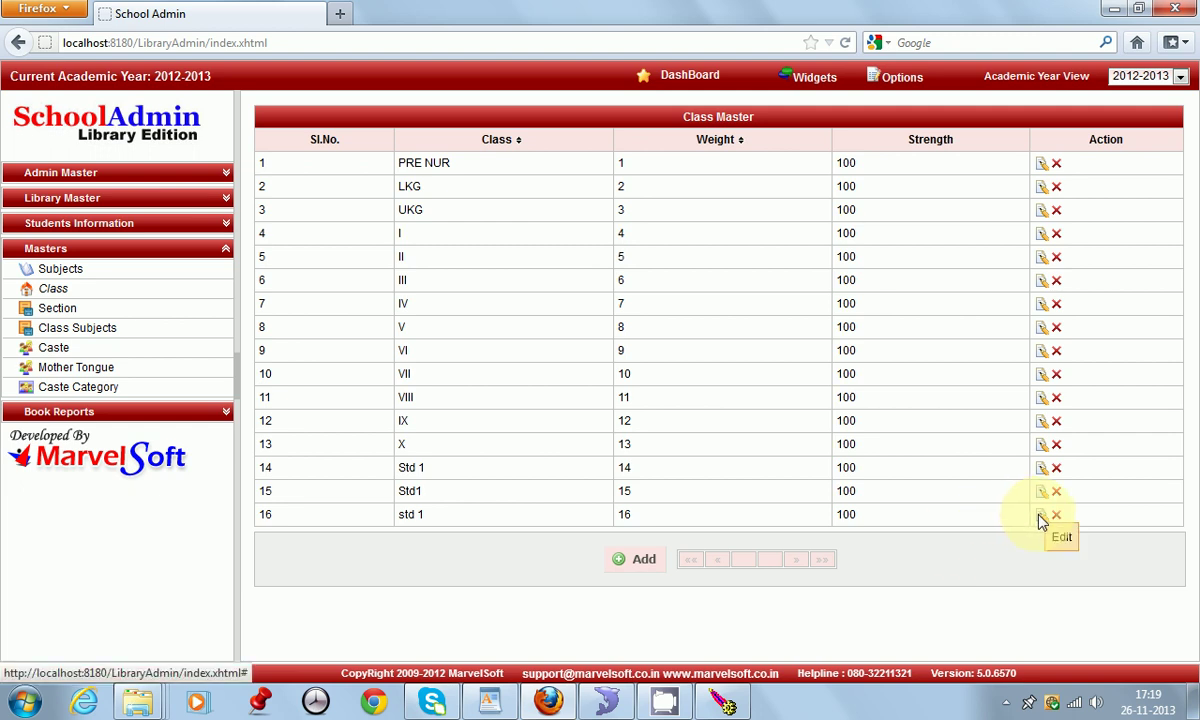
pyautogui.click(1041, 515)
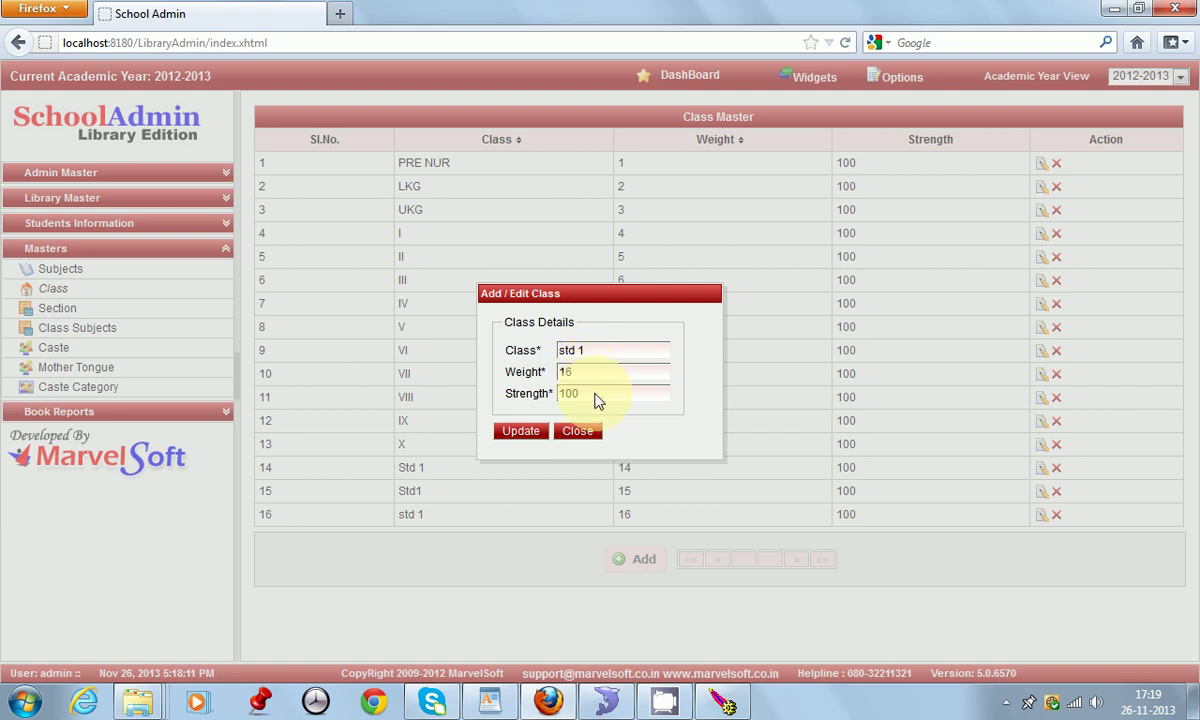
pyautogui.click(577, 432)
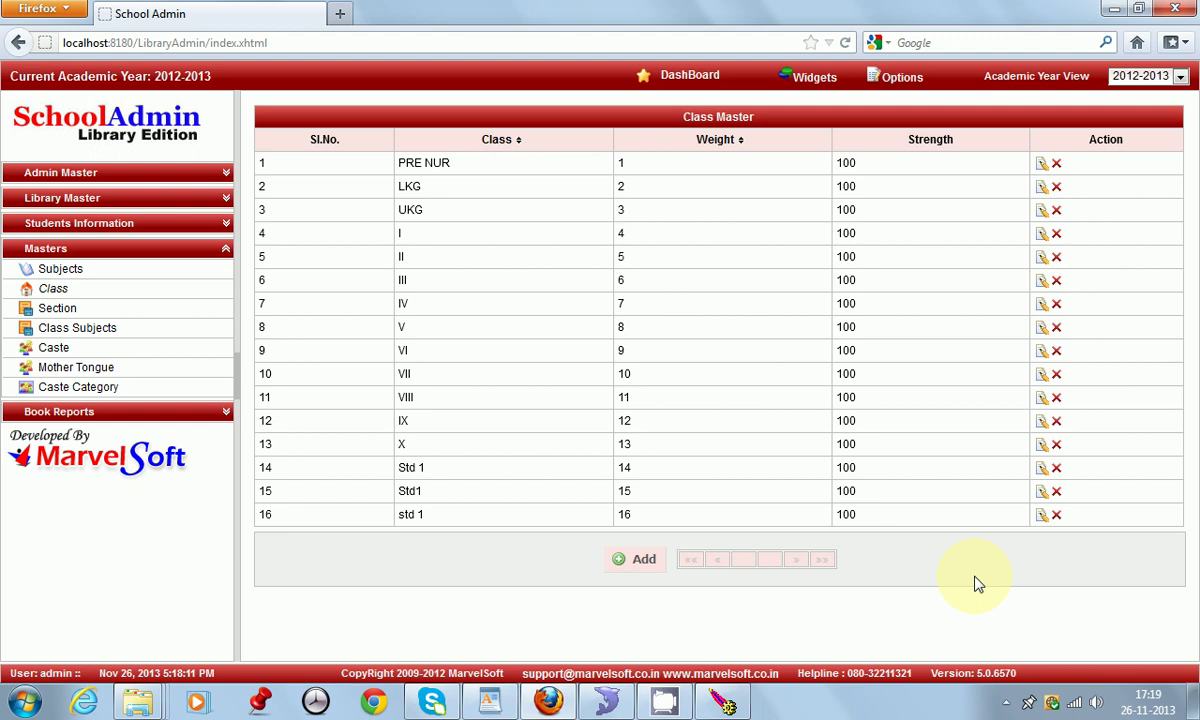
pyautogui.click(1042, 514)
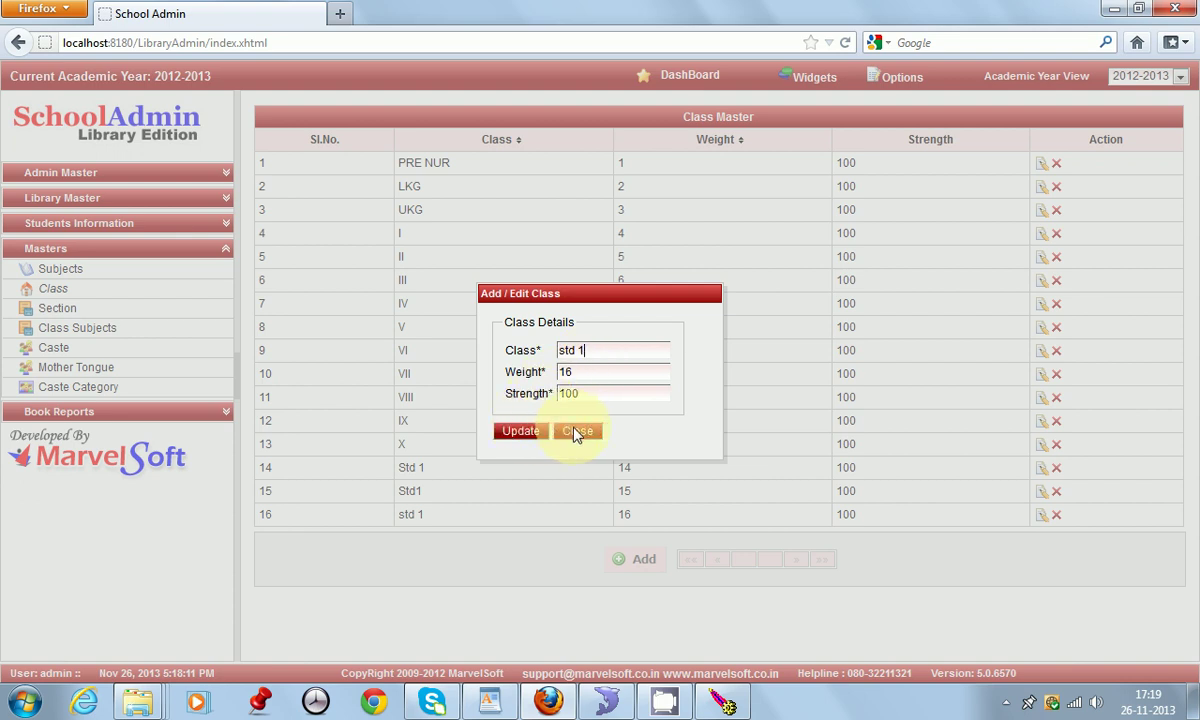
pyautogui.click(590, 433)
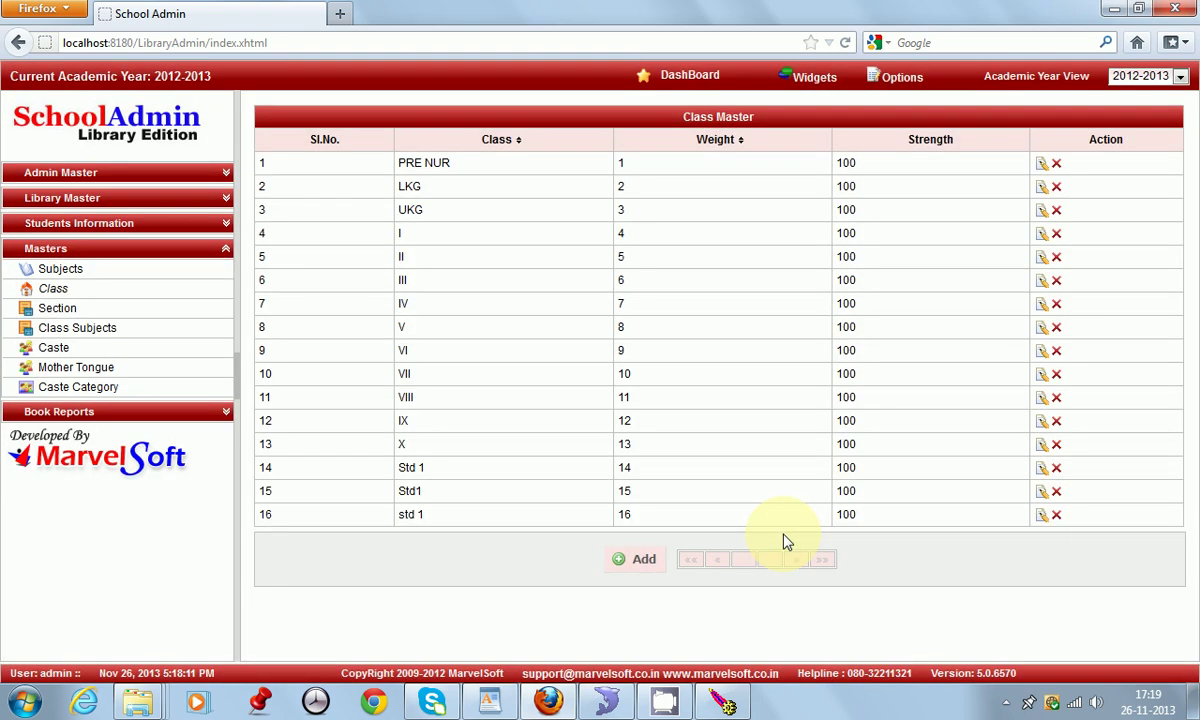
pyautogui.click(1056, 515)
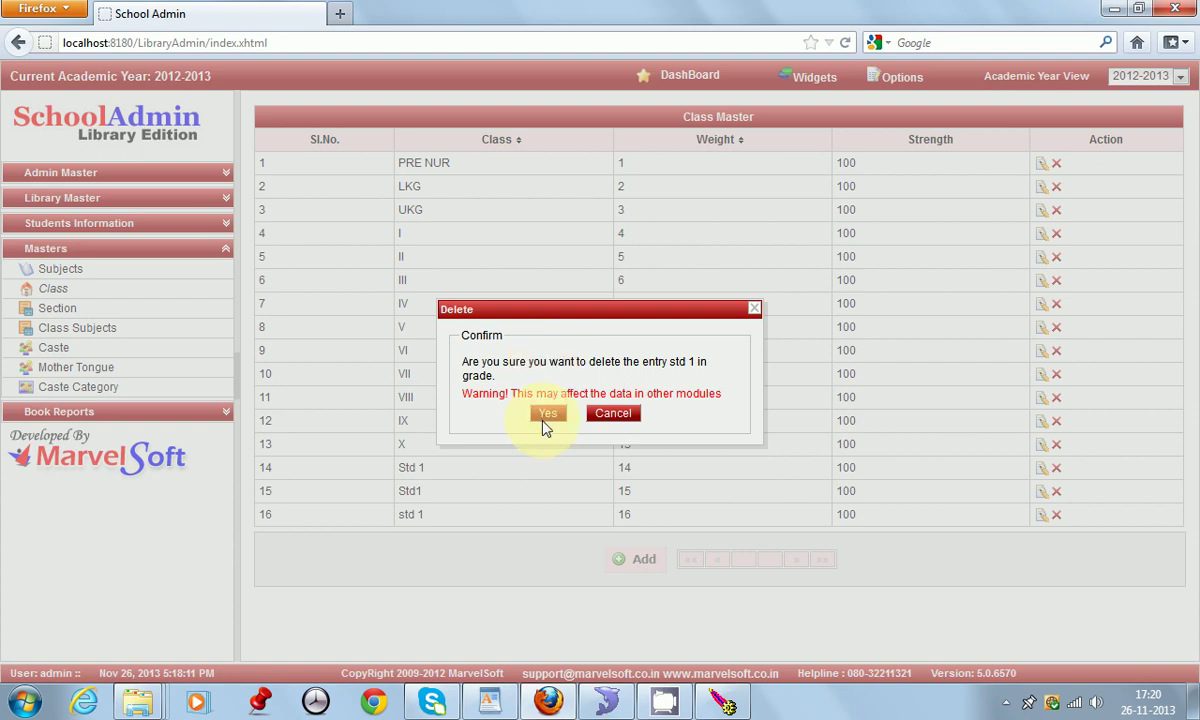
pyautogui.click(614, 414)
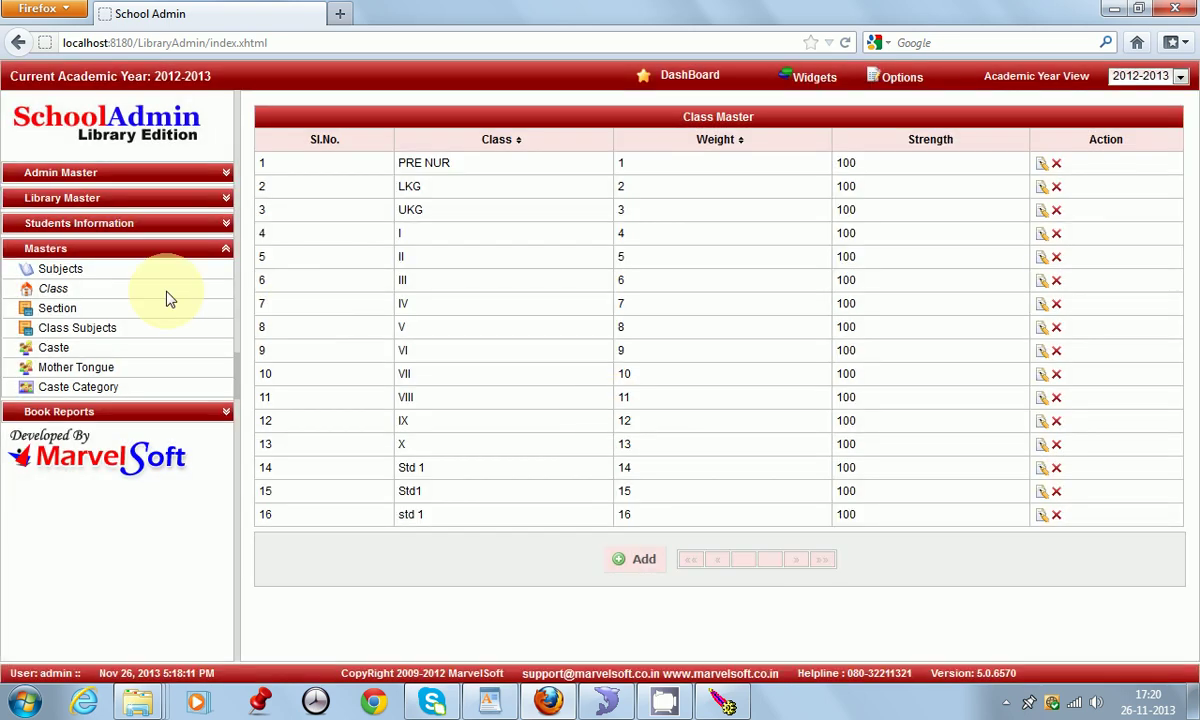
pyautogui.click(60, 308)
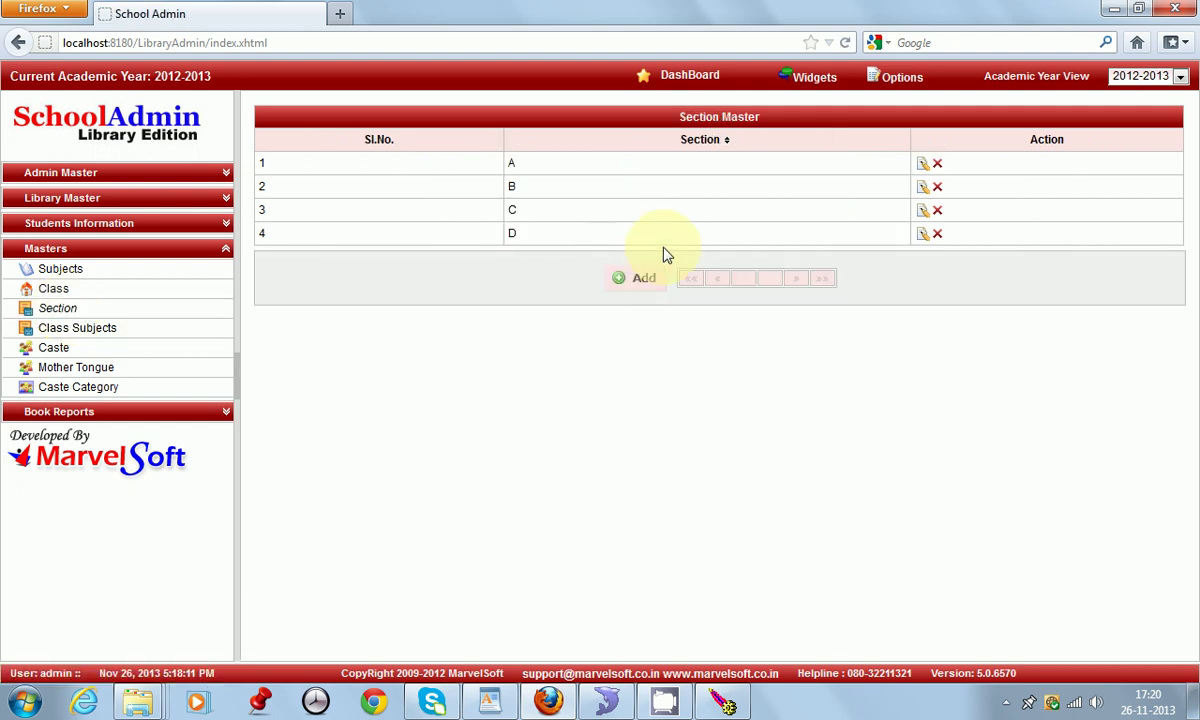
# Step: Open and cancel the new-section form and section D's edit form, leaving sections A–D unchanged
pyautogui.click(641, 280)
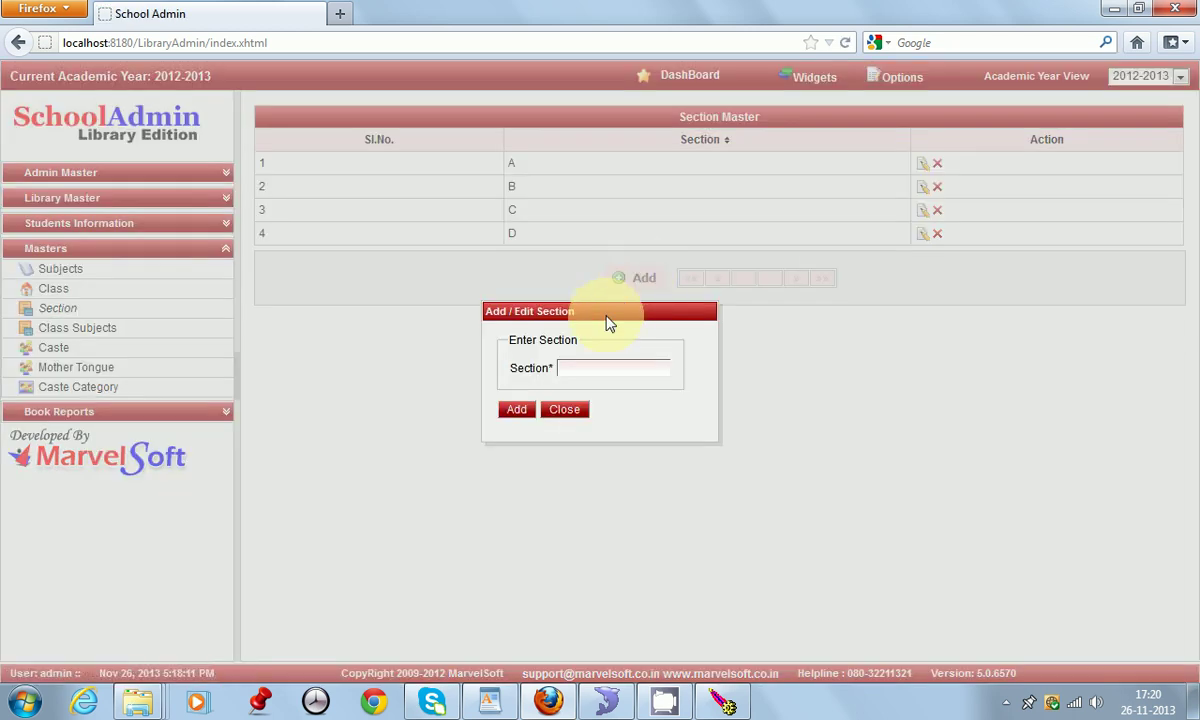
pyautogui.click(566, 410)
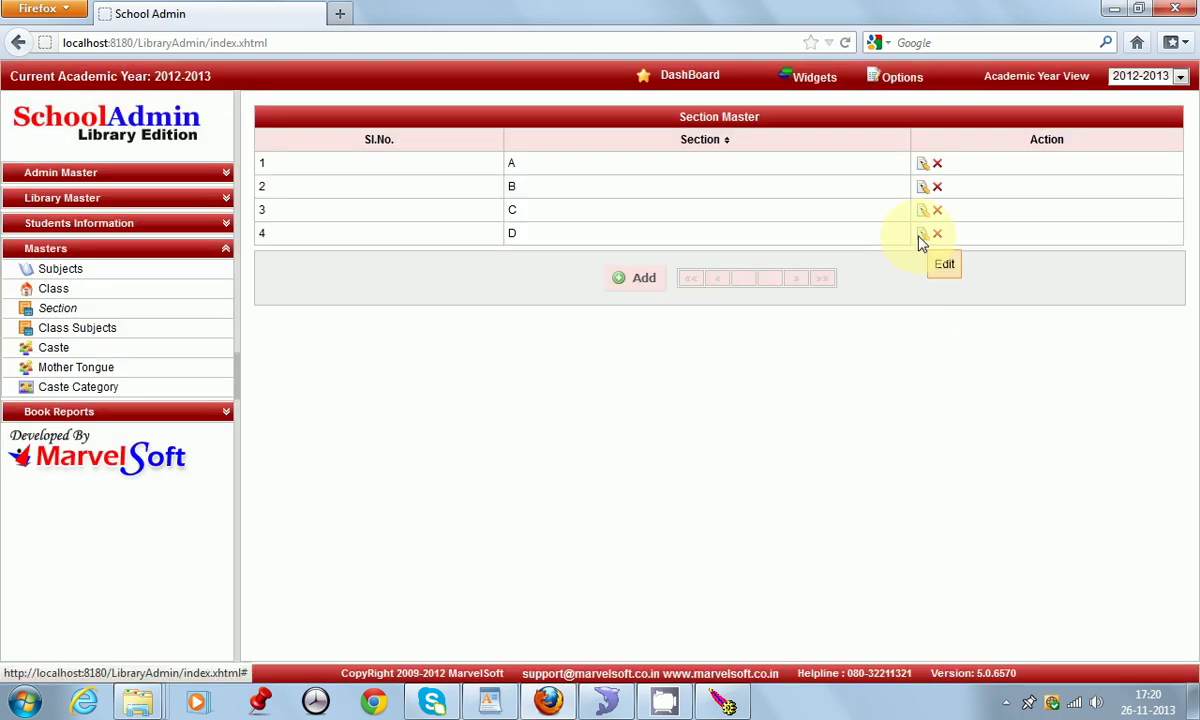
pyautogui.click(921, 238)
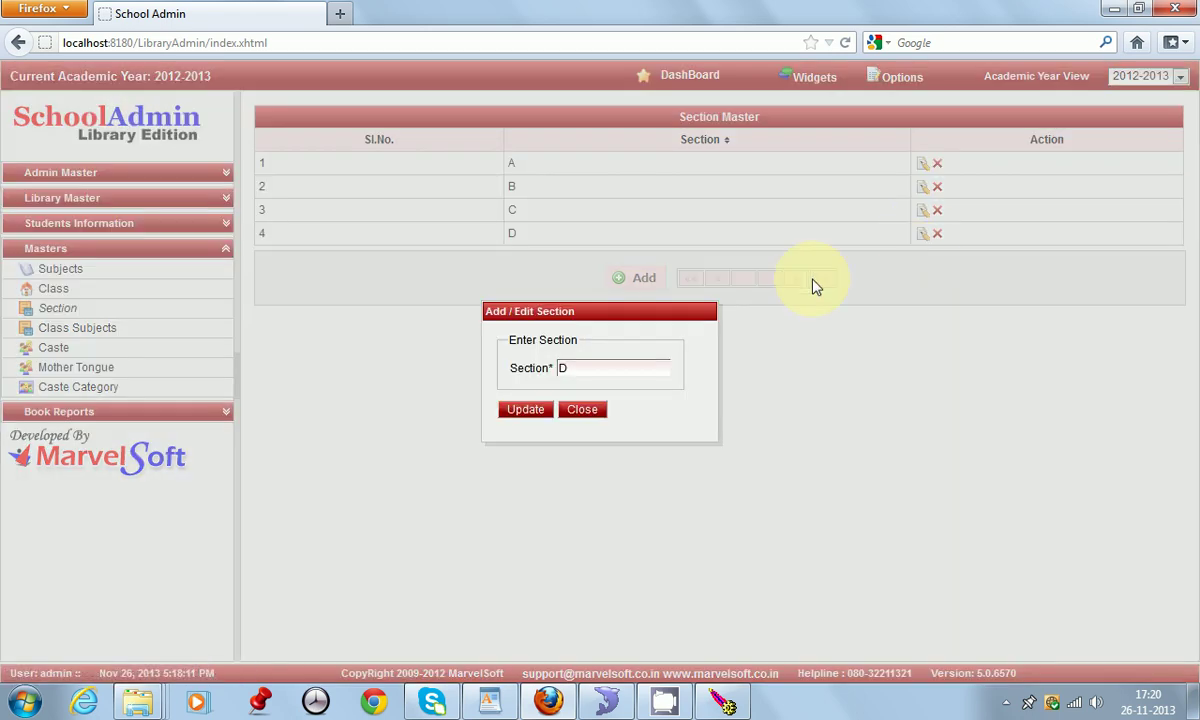
pyautogui.click(585, 411)
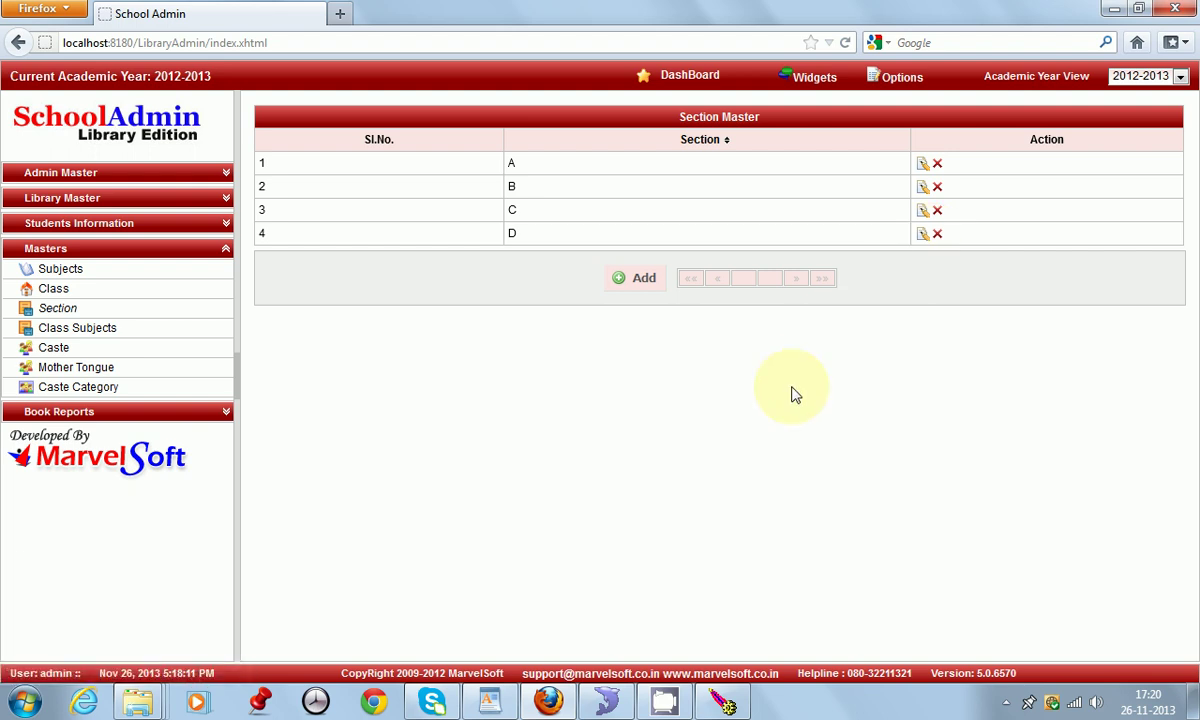
pyautogui.click(80, 264)
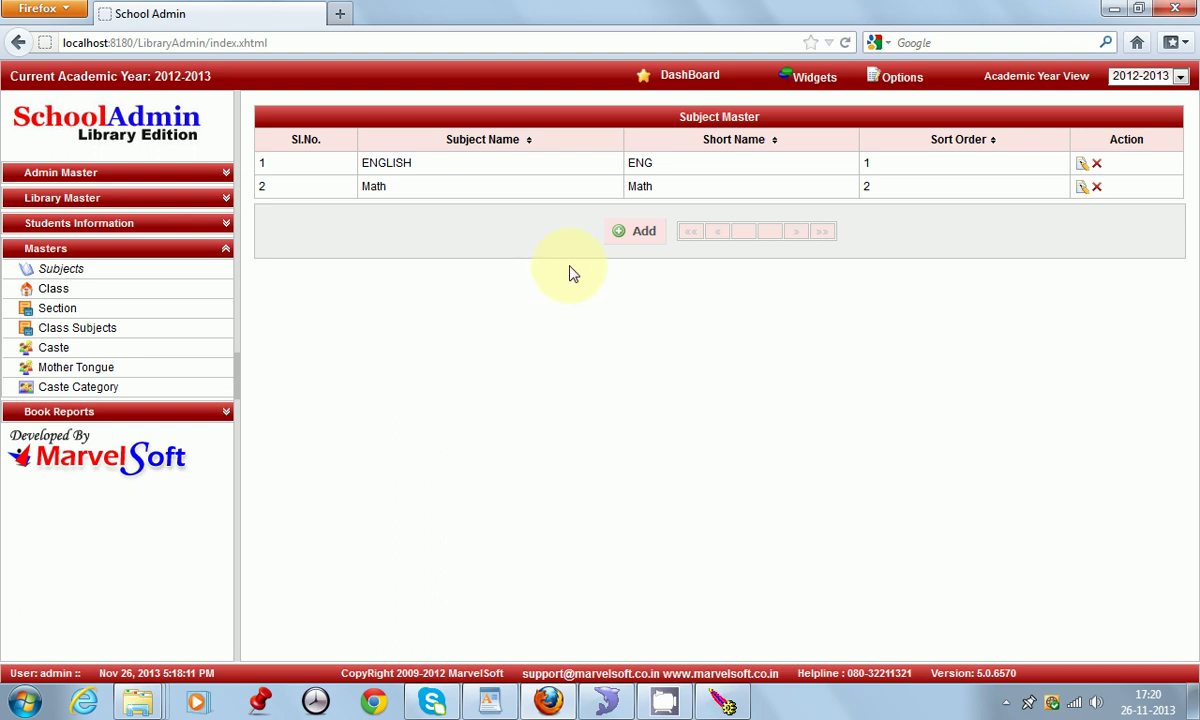
# Step: Open a new-subject form and close it without adding anything
pyautogui.click(637, 238)
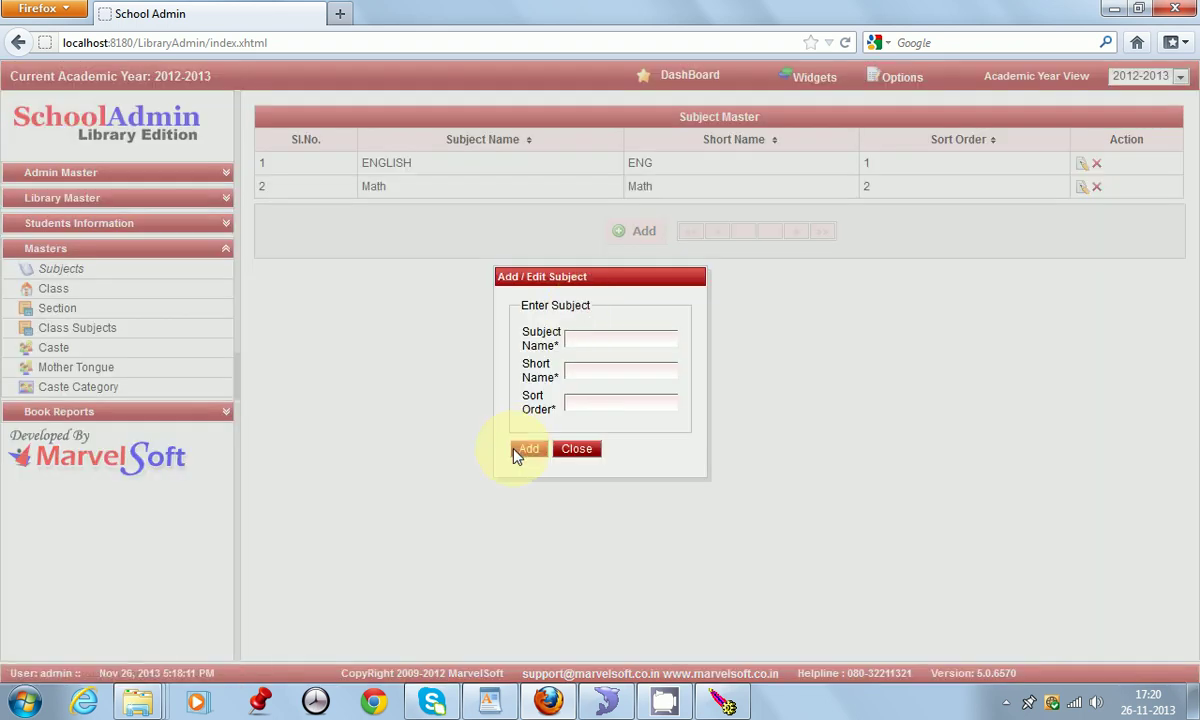
pyautogui.click(590, 339)
pyautogui.click(586, 371)
pyautogui.moveTo(585, 402)
pyautogui.click(576, 449)
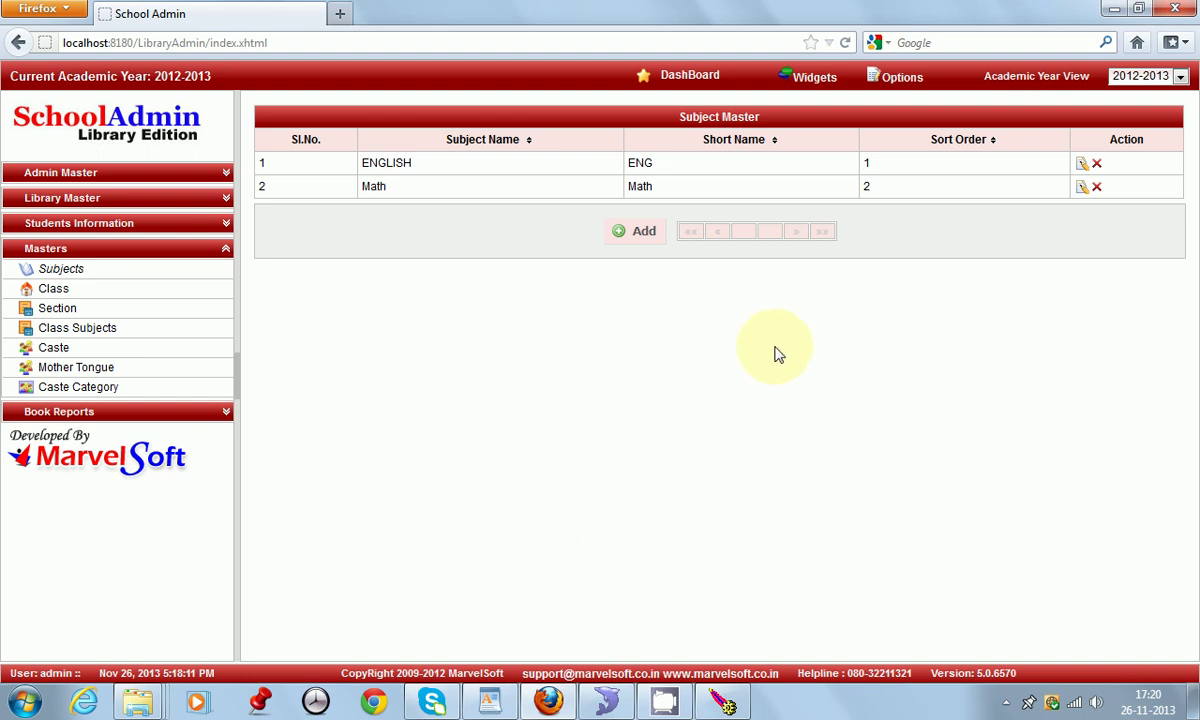
# Step: Rename the Math subject to Economics with short name ECo and save it
pyautogui.click(1081, 189)
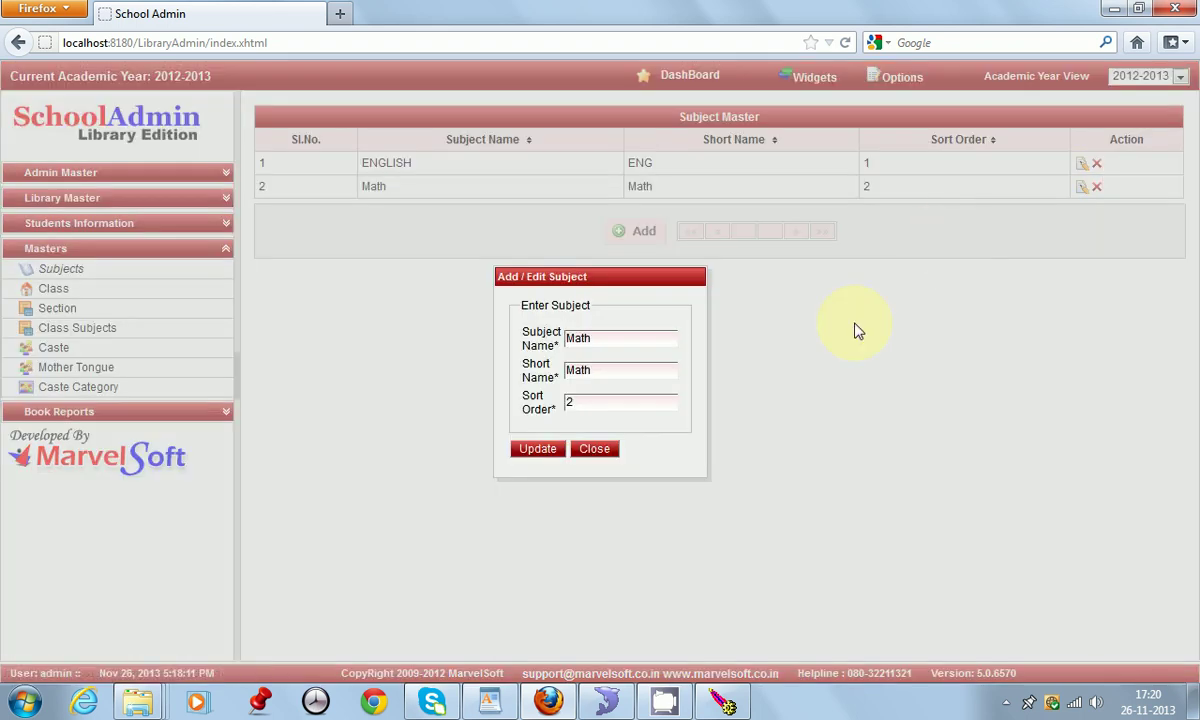
pyautogui.click(601, 343)
pyautogui.press('BackSpace')
pyautogui.press('BackSpace')
pyautogui.press('BackSpace')
pyautogui.press('BackSpace')
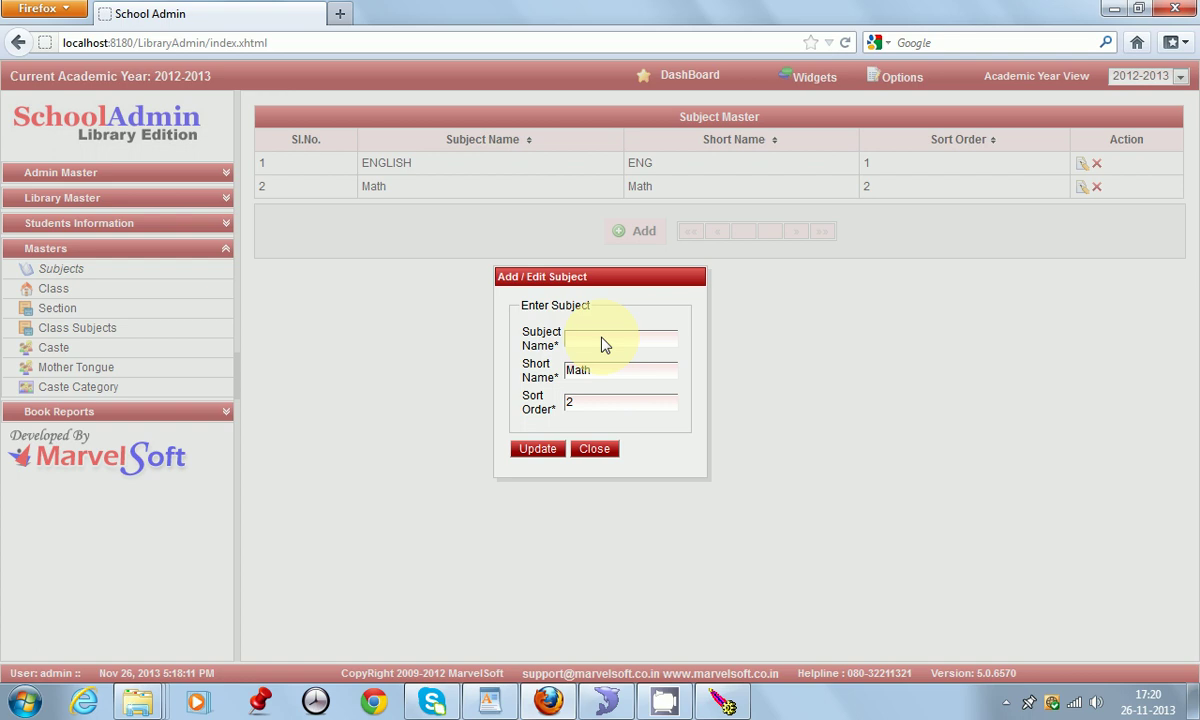
pyautogui.write('Econo')
pyautogui.write('mics')
pyautogui.click(606, 370)
pyautogui.moveTo(598, 377); pyautogui.dragTo(463, 370)
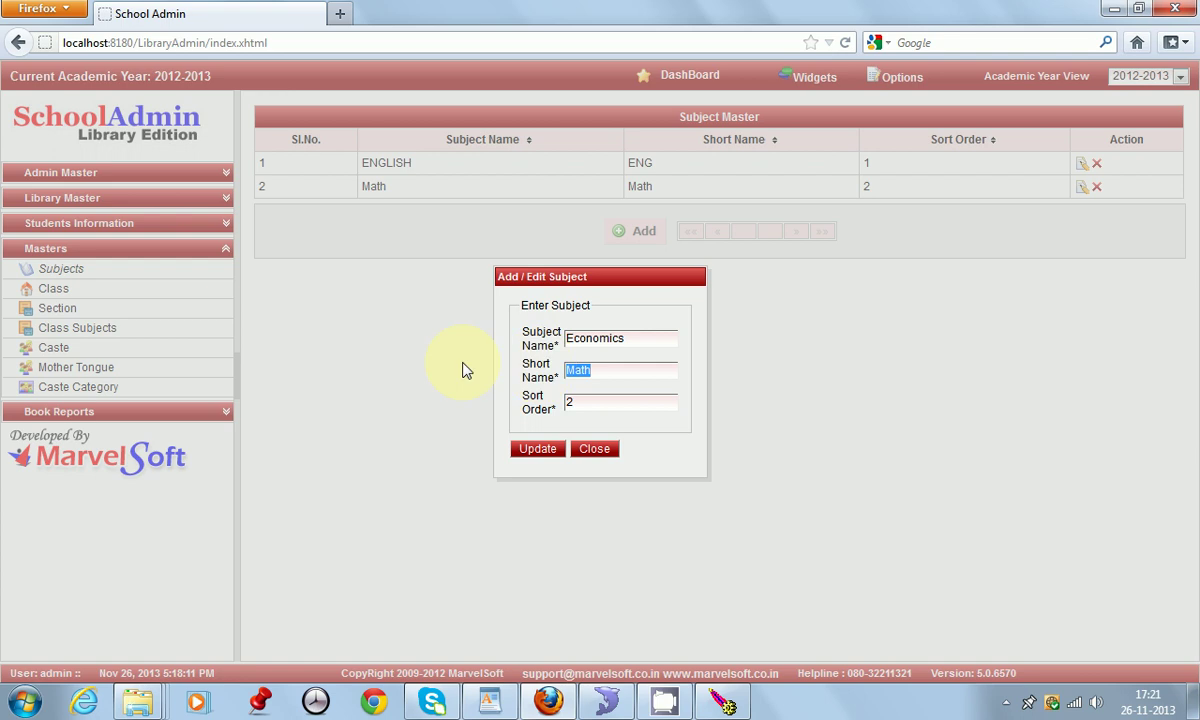
pyautogui.write('ECo')
pyautogui.click(530, 450)
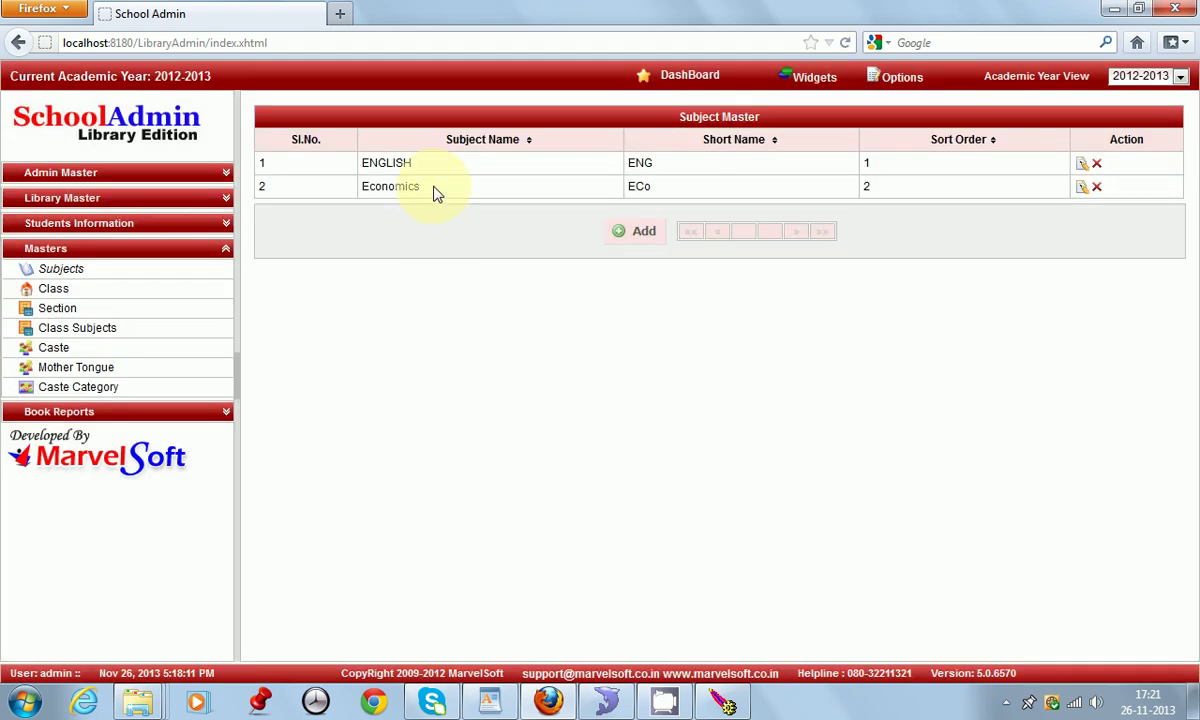
pyautogui.click(117, 329)
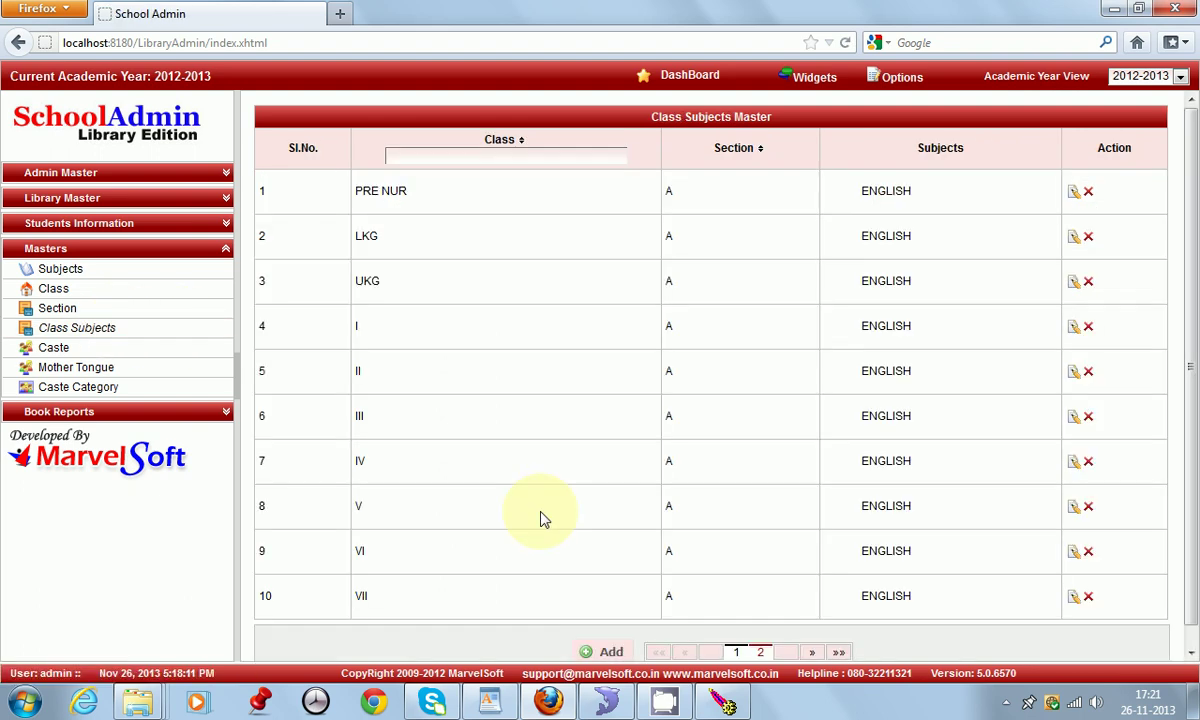
# Step: Create a class-subject entry linking Economics to class std 1, sections A and B
pyautogui.click(610, 653)
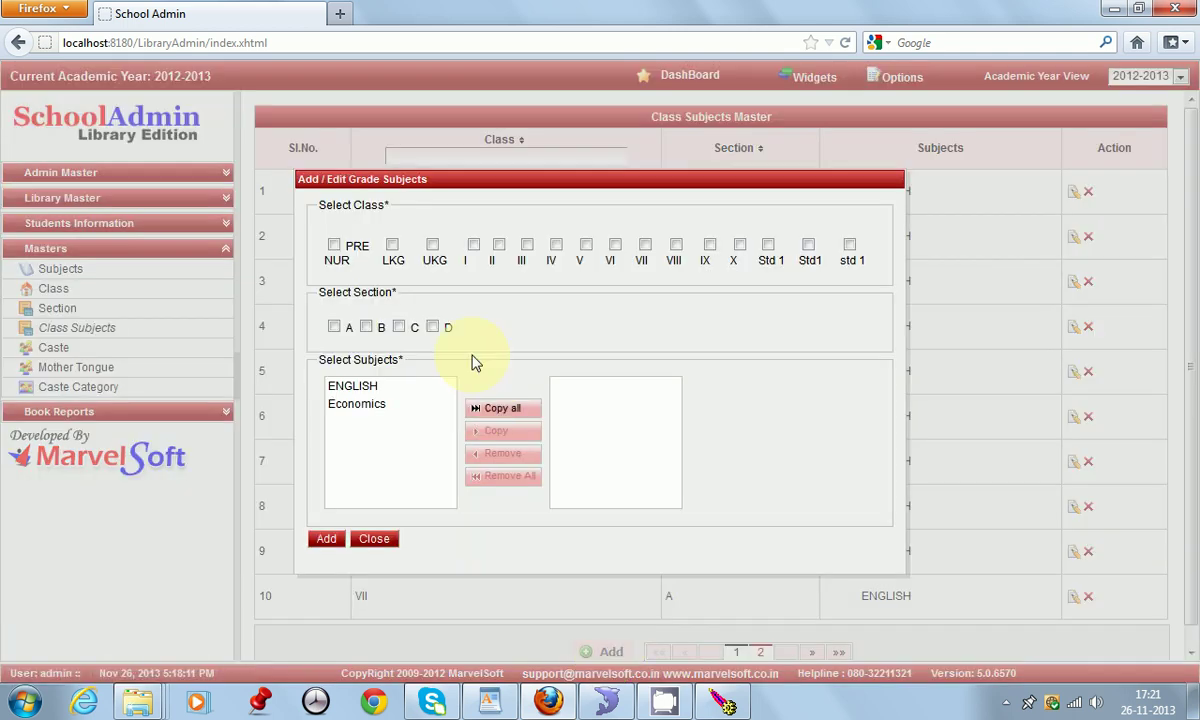
pyautogui.click(850, 250)
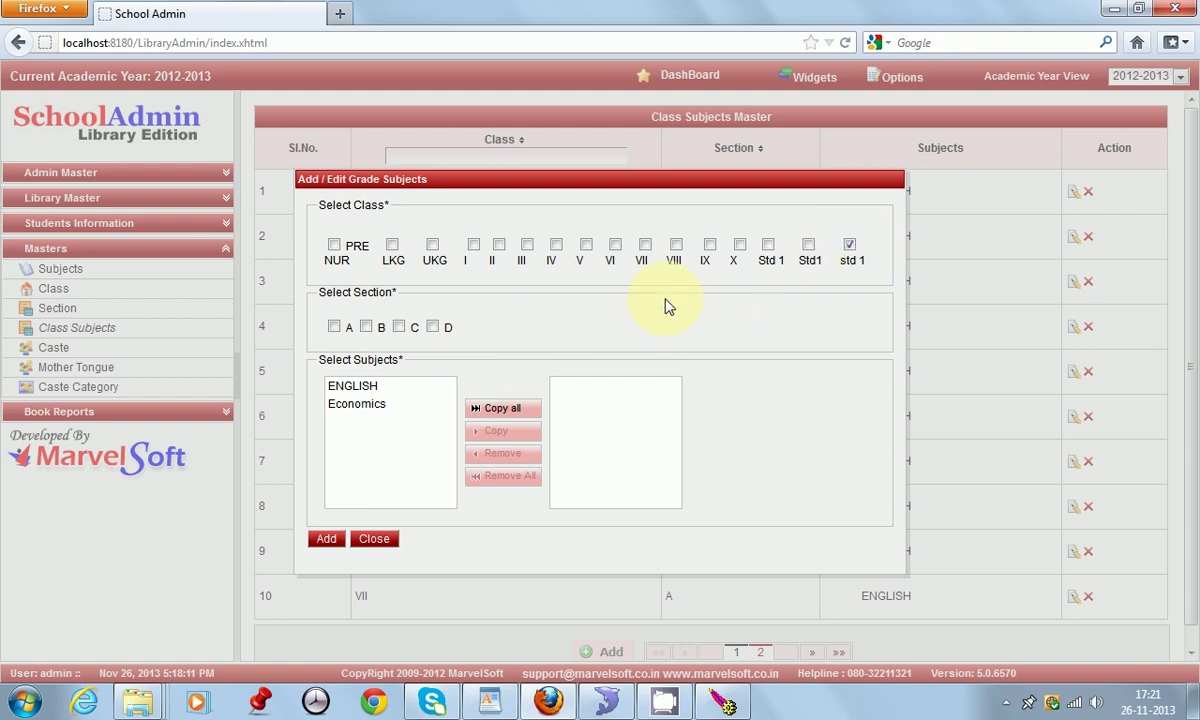
pyautogui.click(335, 328)
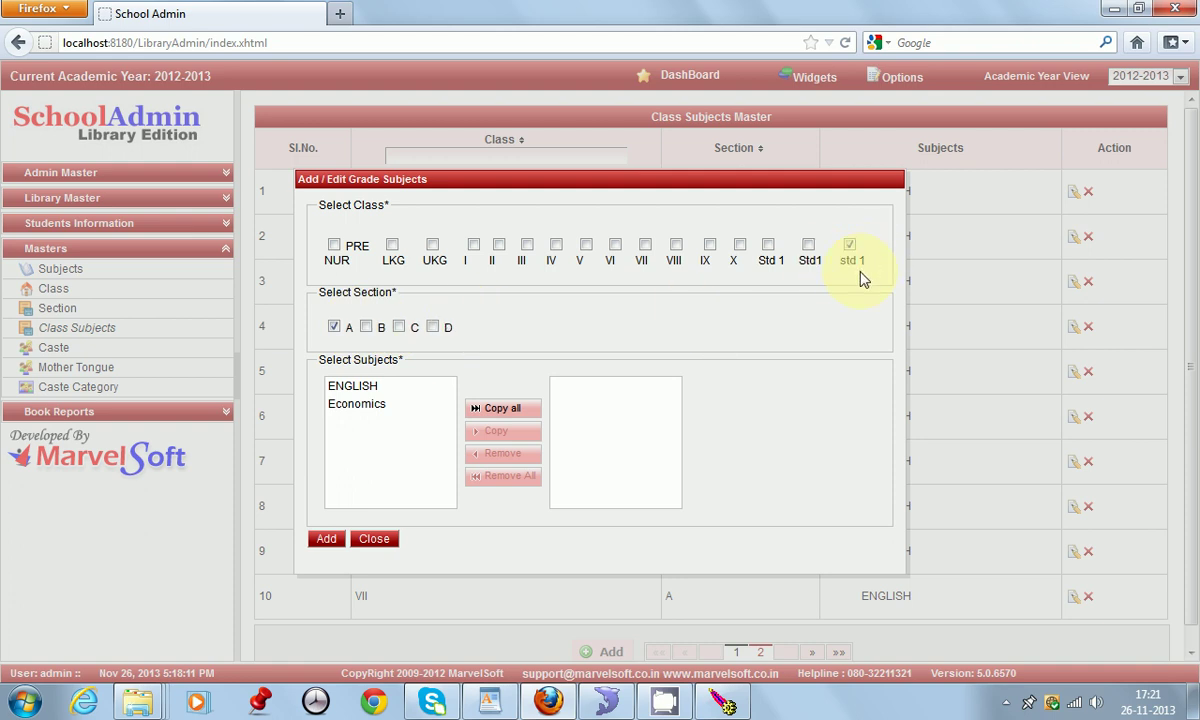
pyautogui.click(367, 327)
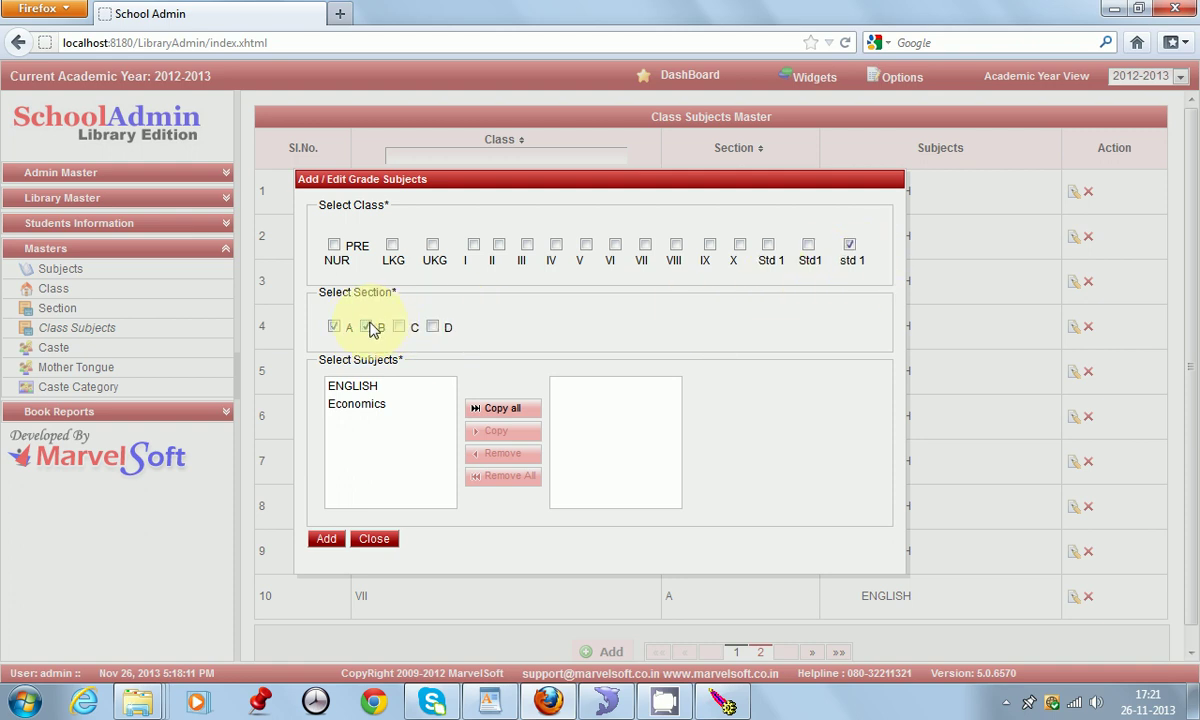
pyautogui.click(356, 405)
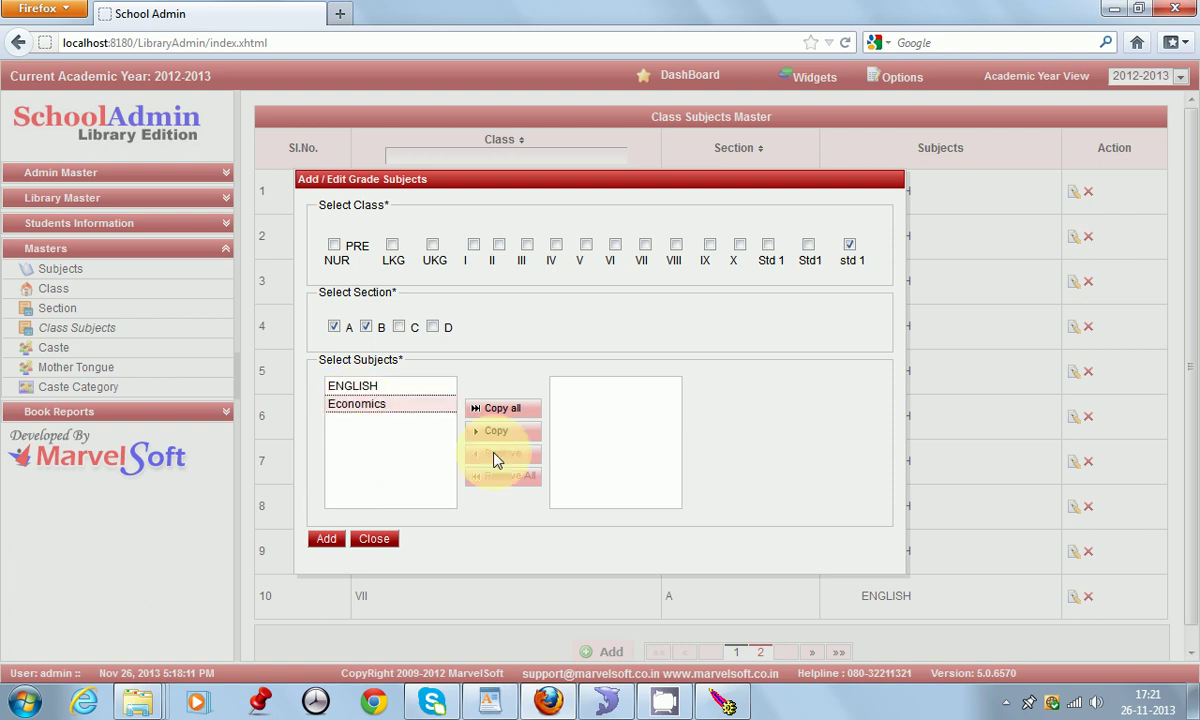
pyautogui.click(503, 432)
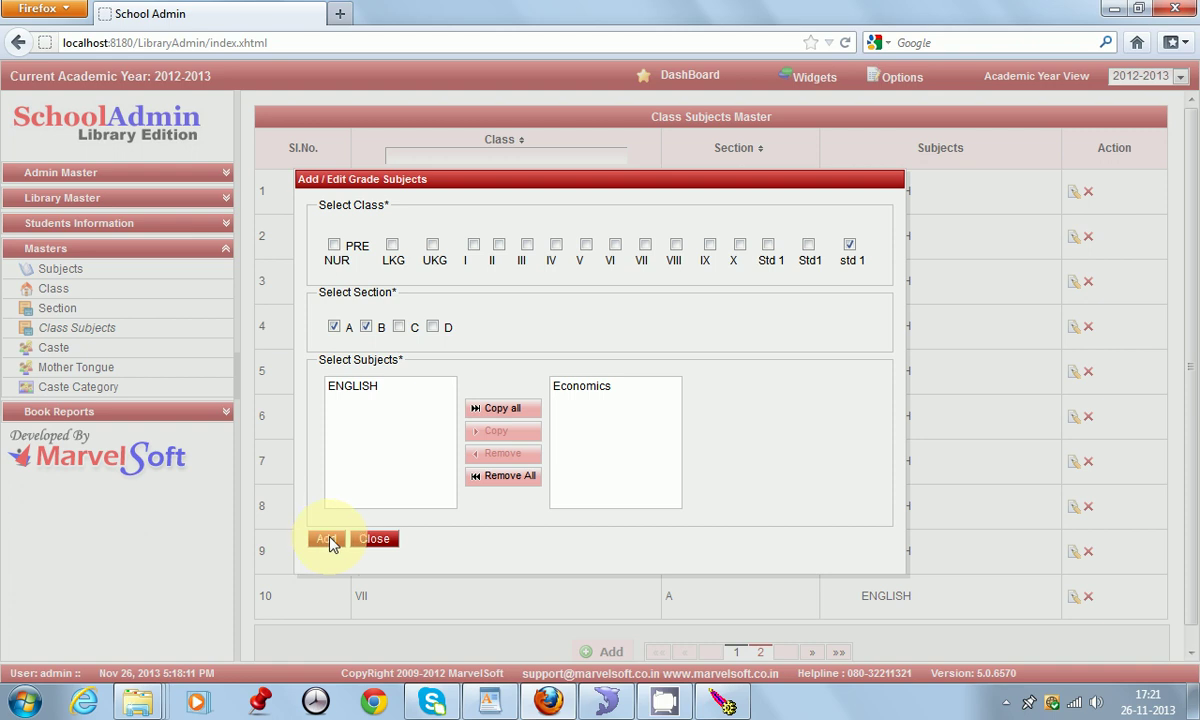
pyautogui.click(377, 542)
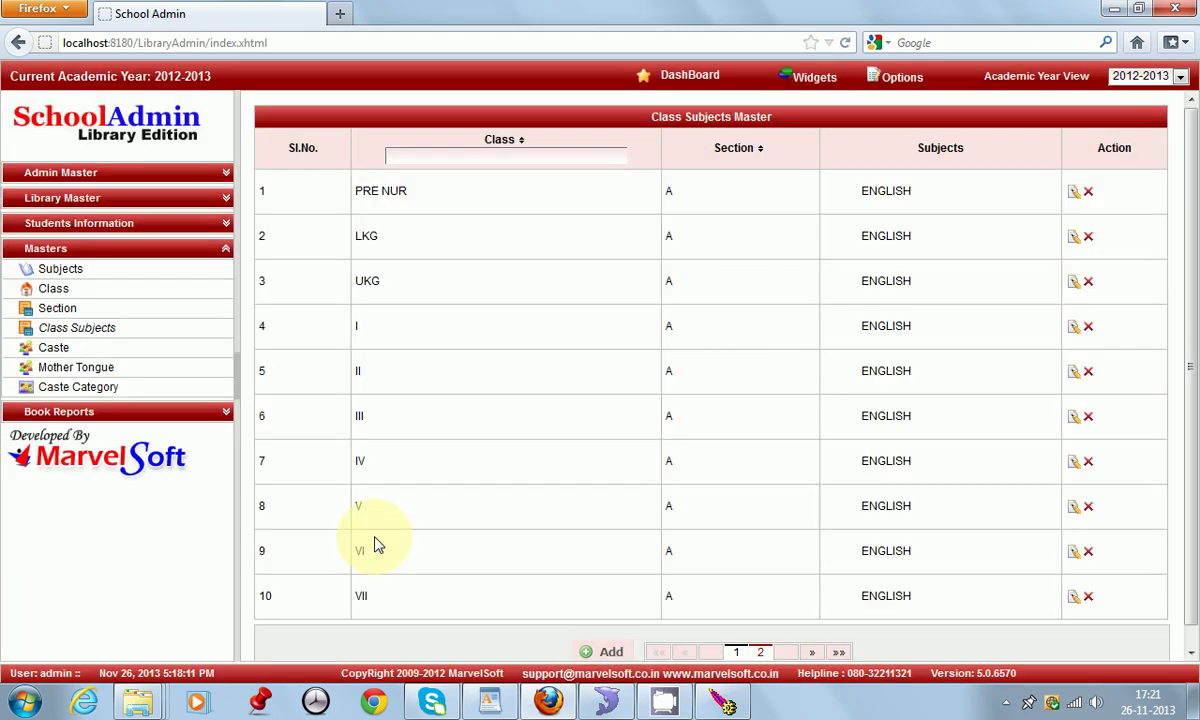
pyautogui.click(80, 250)
# Step: Open the Students page and dismiss a blank new-student form
pyautogui.click(88, 229)
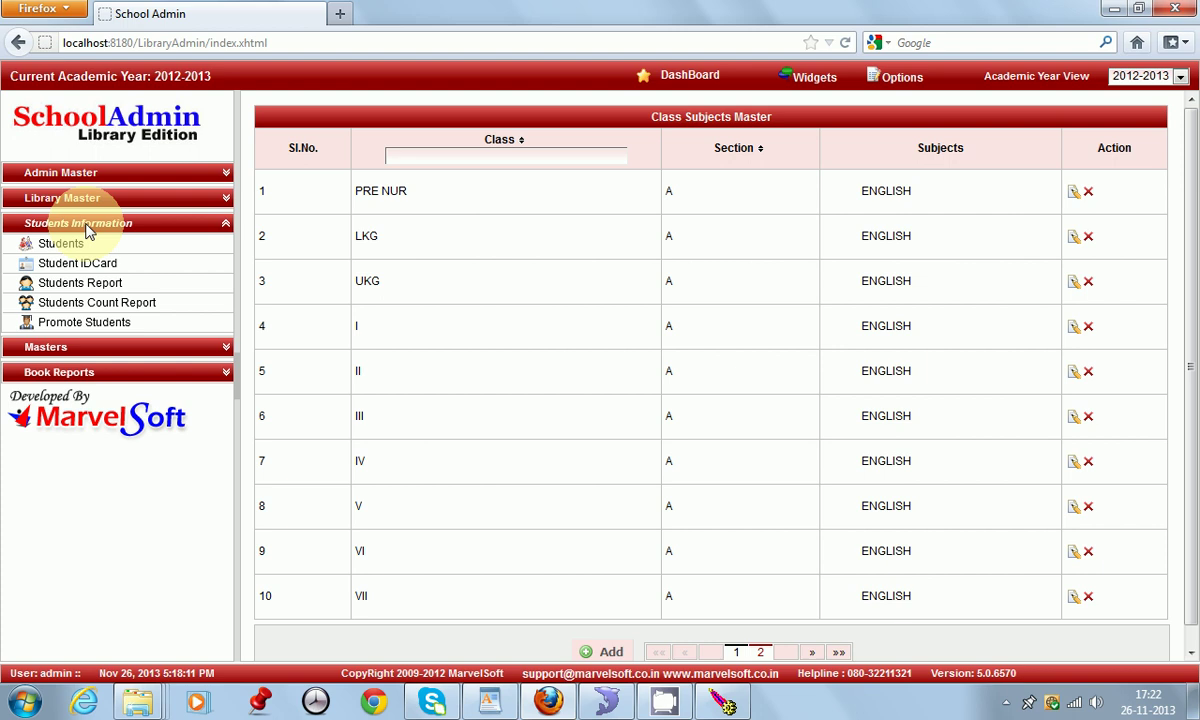
pyautogui.click(88, 245)
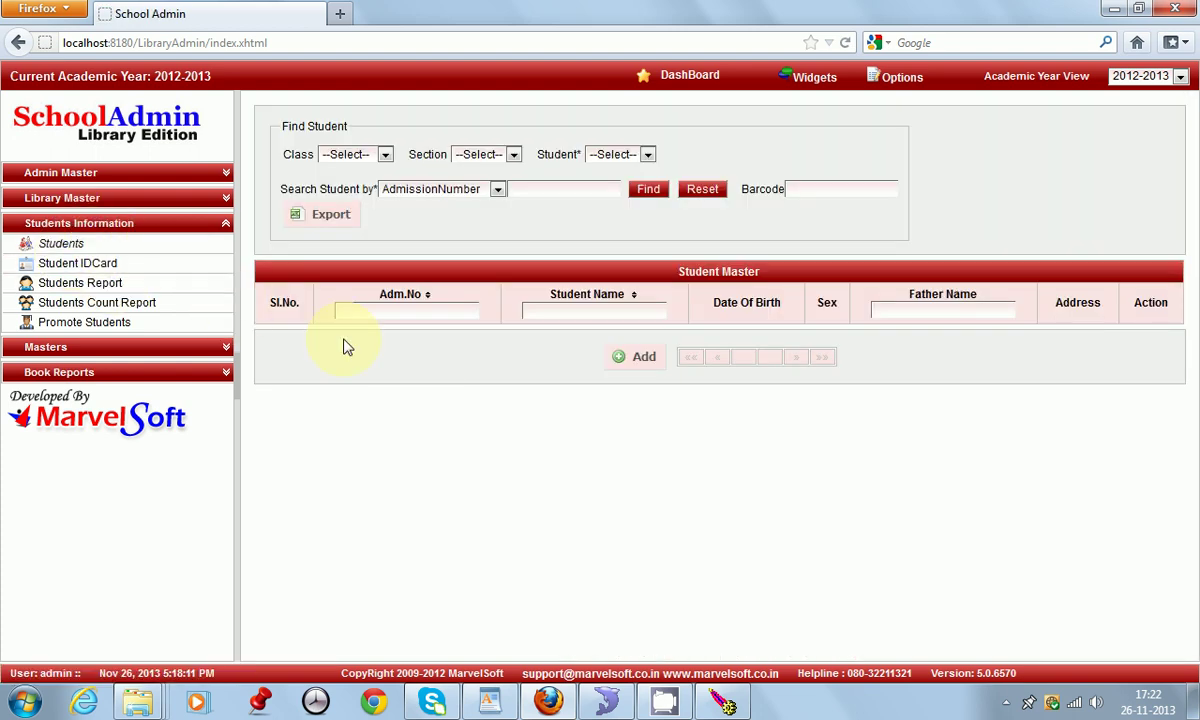
pyautogui.click(641, 358)
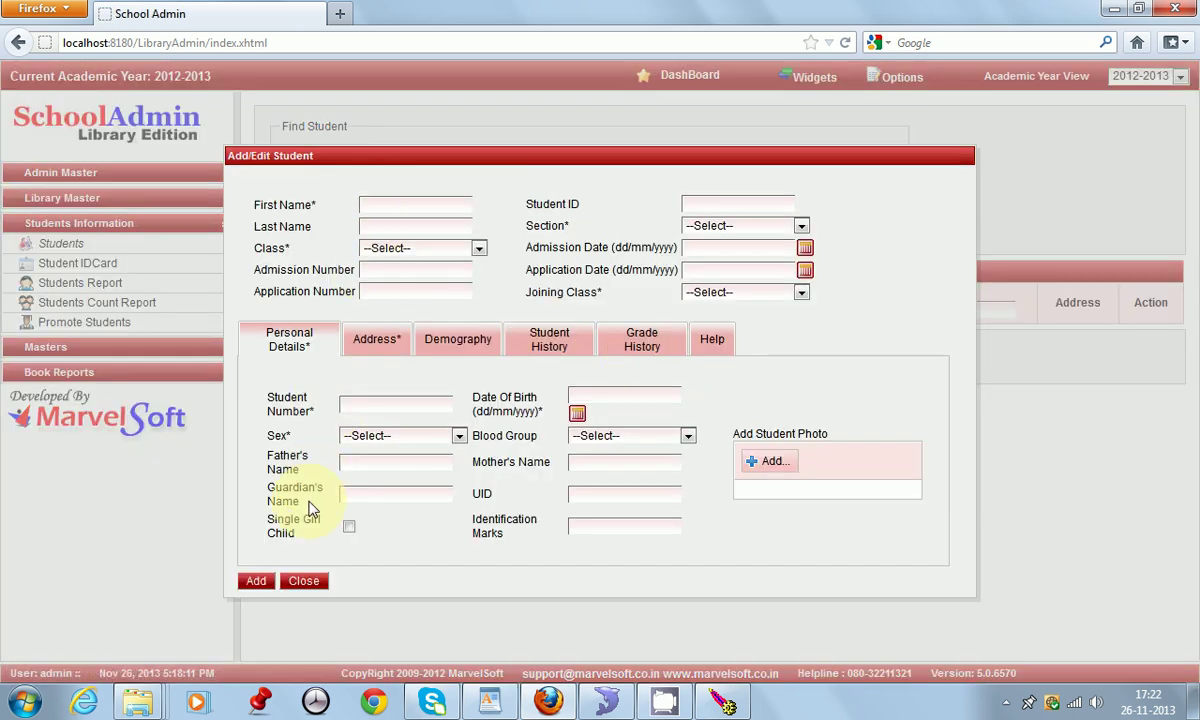
pyautogui.click(306, 582)
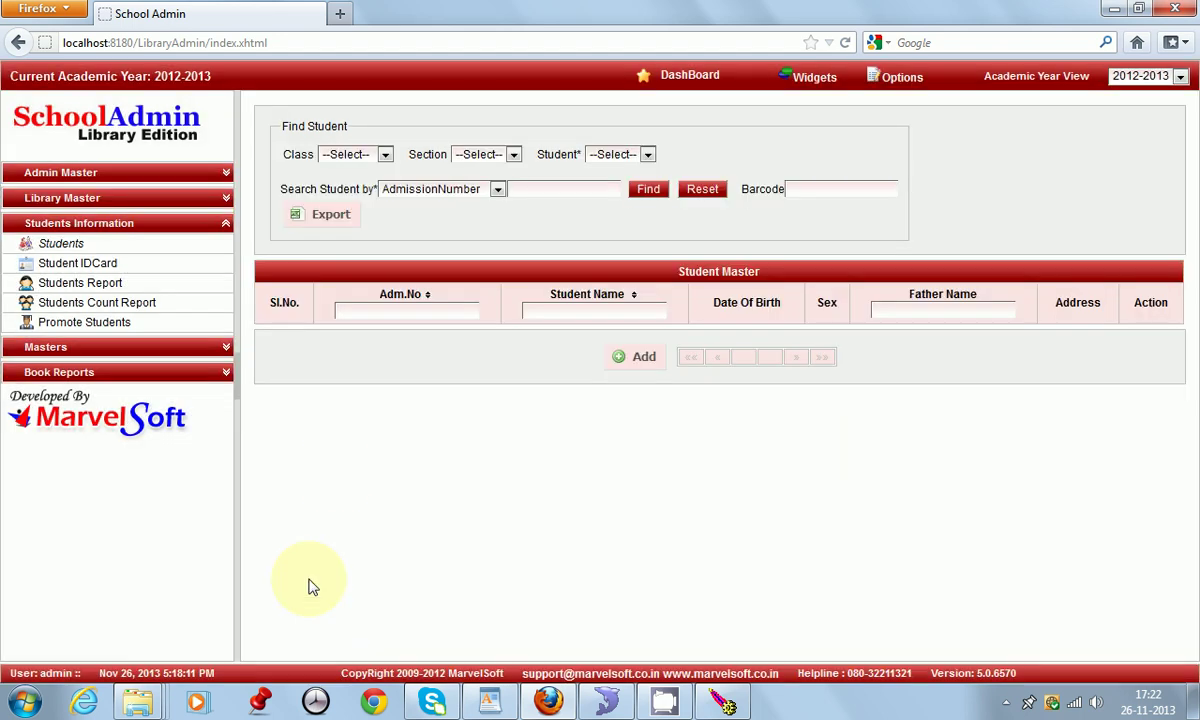
# Step: Search students by StudentName for the student's name
pyautogui.click(496, 189)
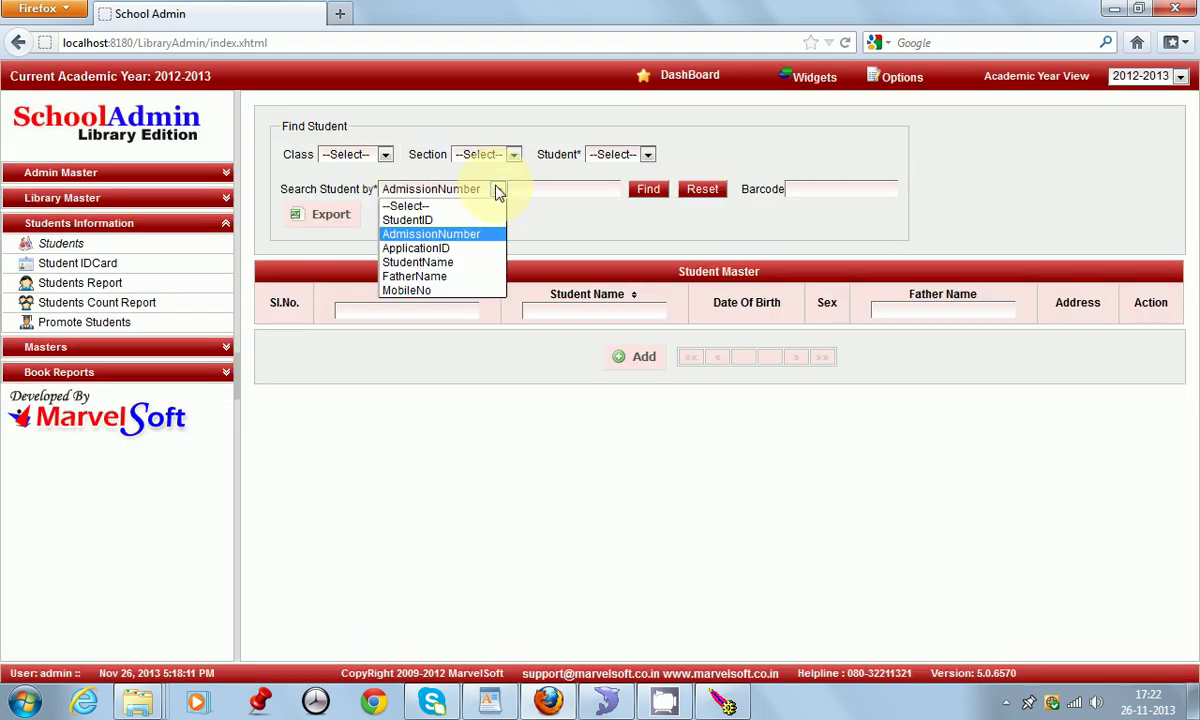
pyautogui.click(445, 262)
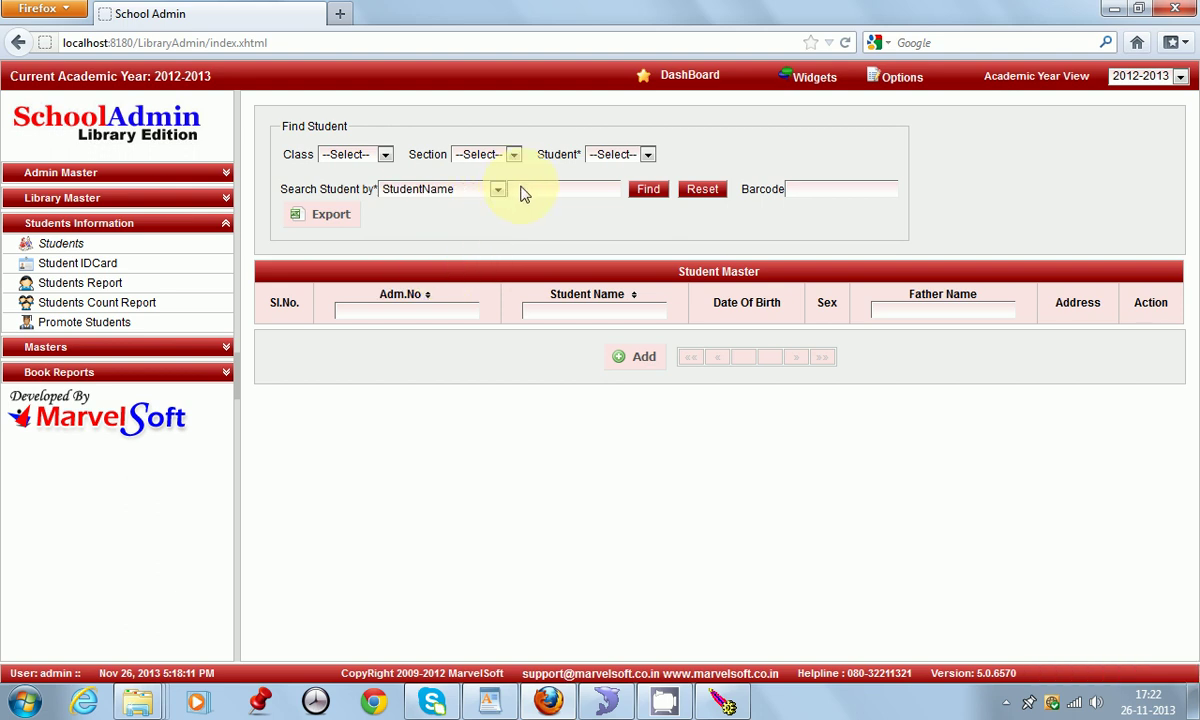
pyautogui.click(522, 190)
pyautogui.write('Manju')
pyautogui.click(668, 191)
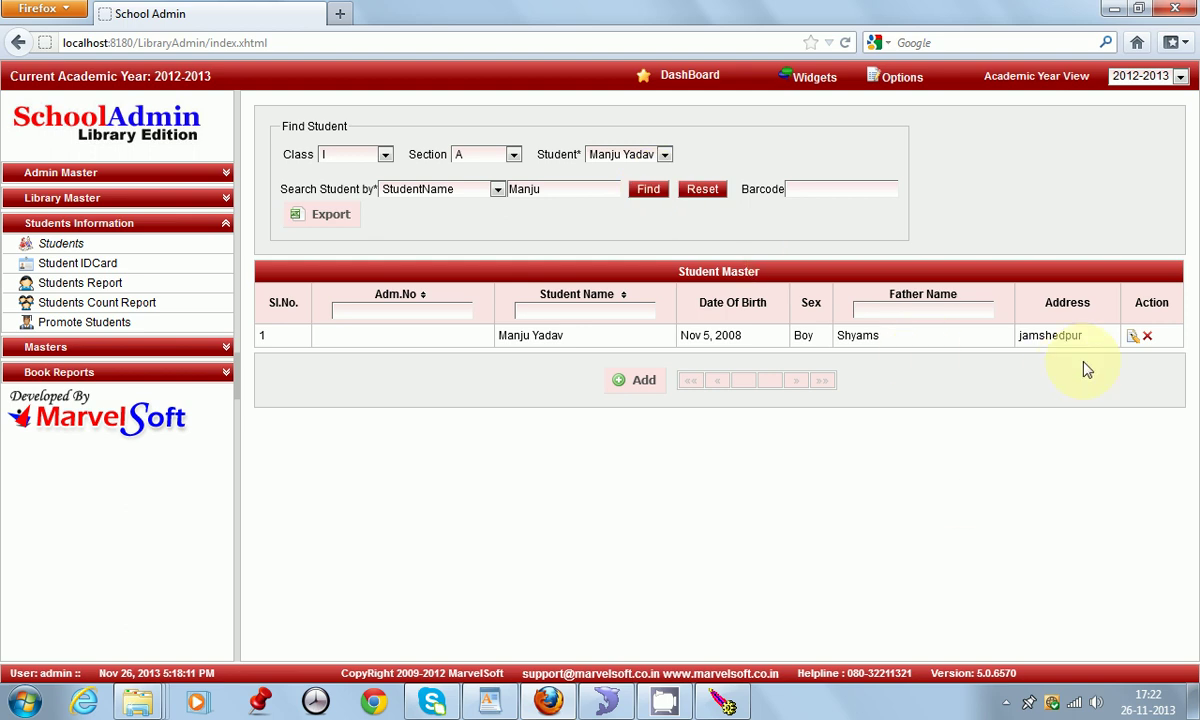
# Step: Browse the found student's Address, Demographic, School History, Grade History and Help tabs, then close unchanged
pyautogui.click(1133, 337)
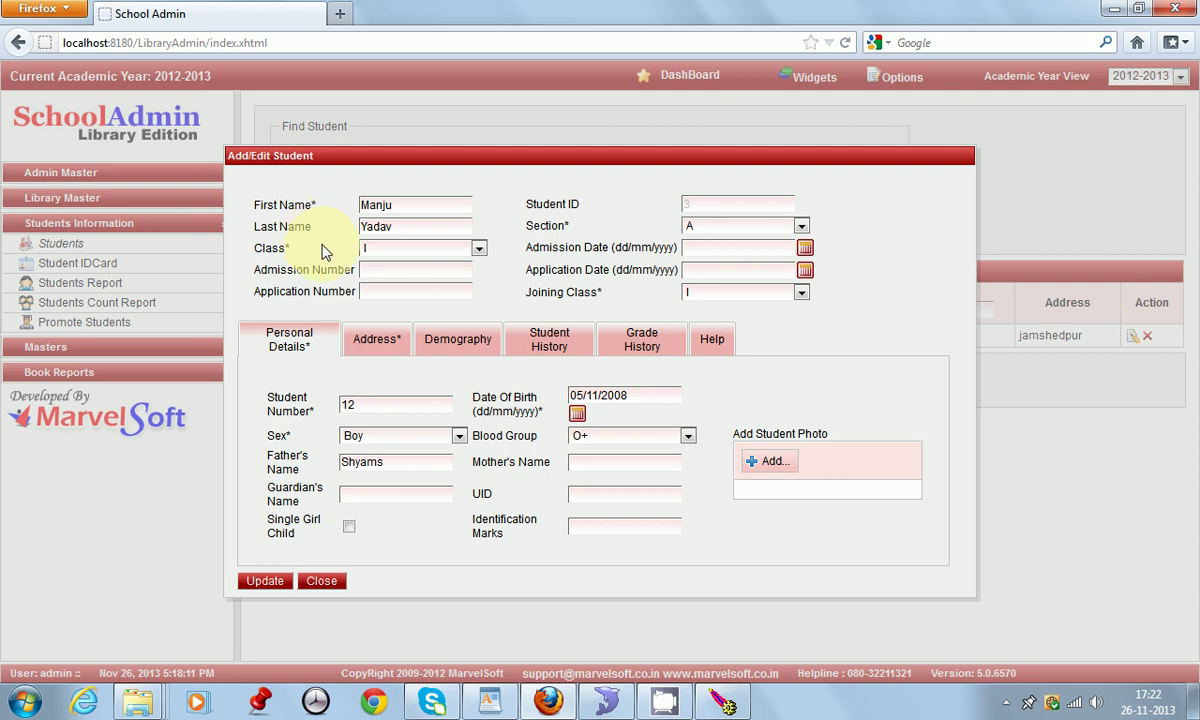
pyautogui.click(385, 348)
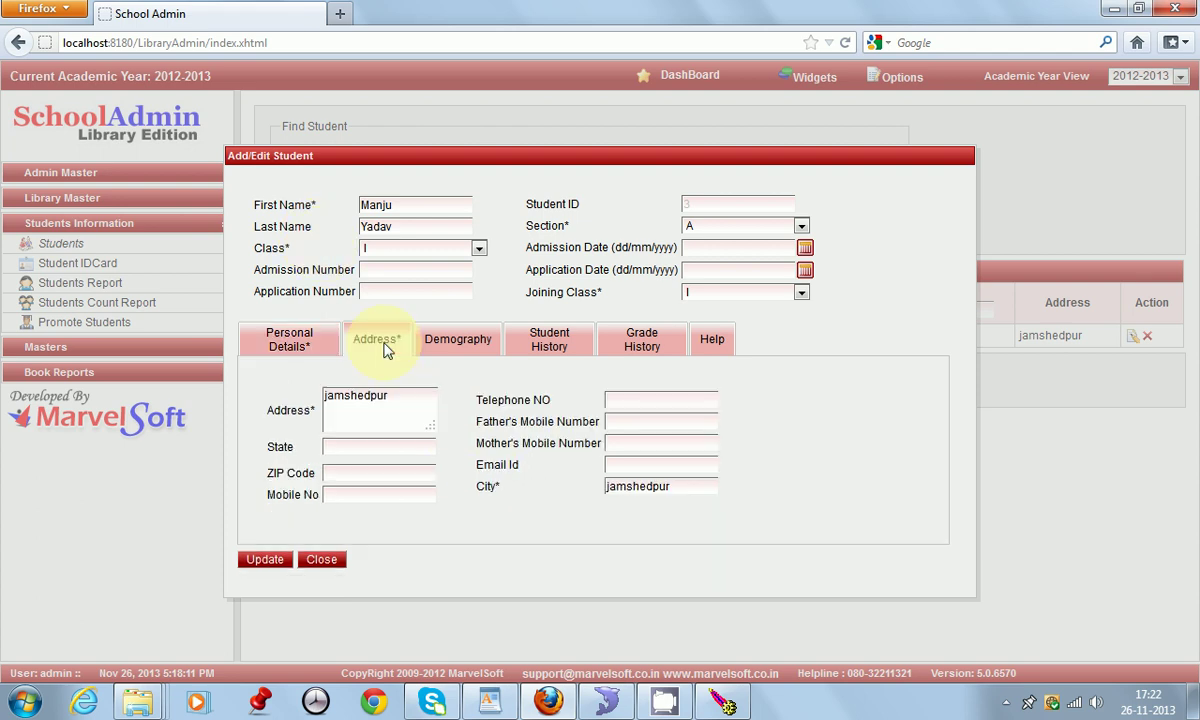
pyautogui.click(447, 345)
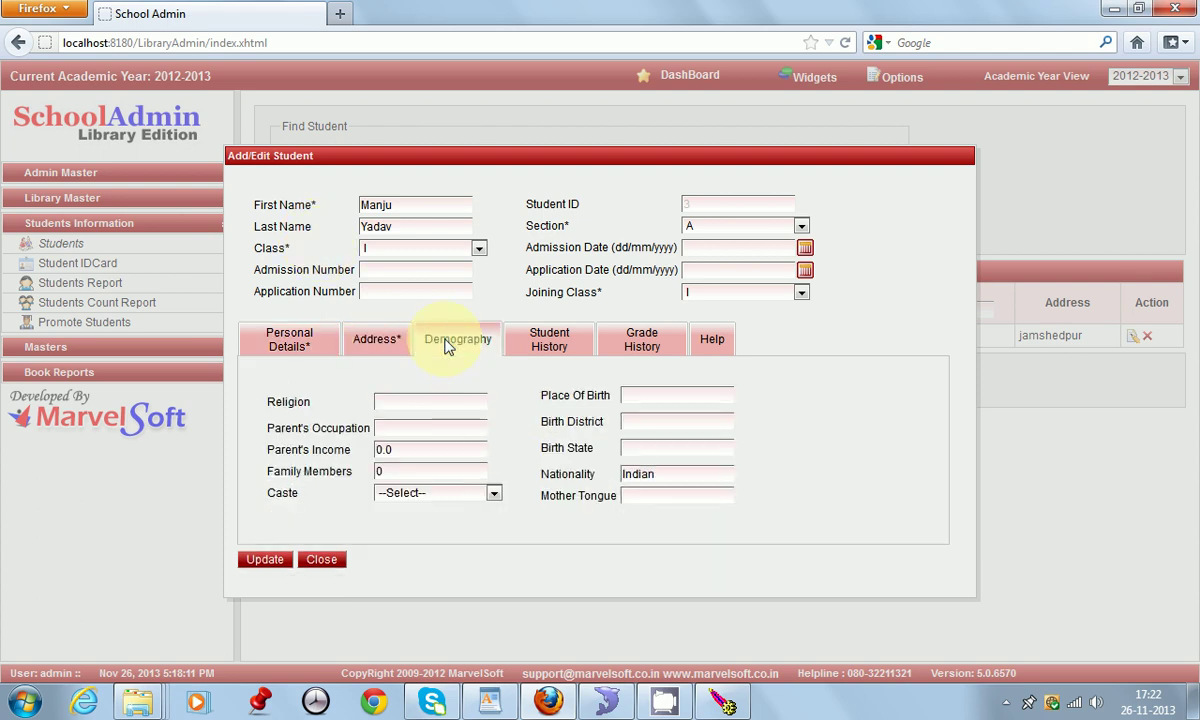
pyautogui.click(530, 347)
pyautogui.click(632, 350)
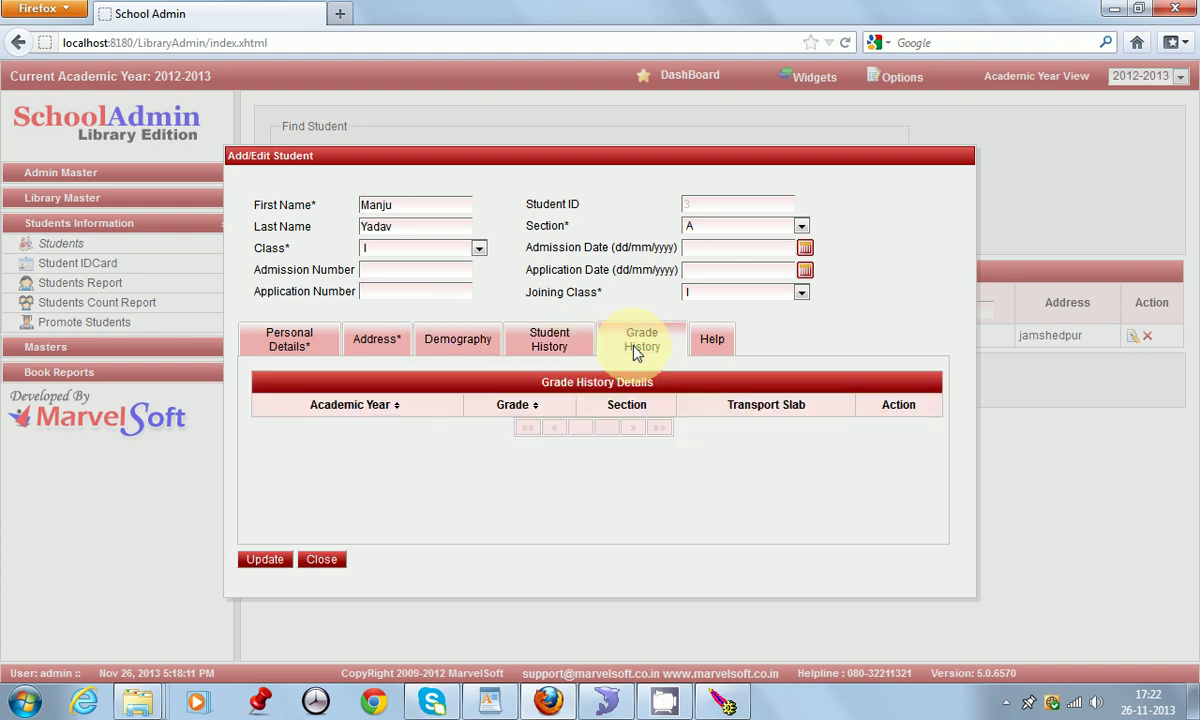
pyautogui.click(710, 345)
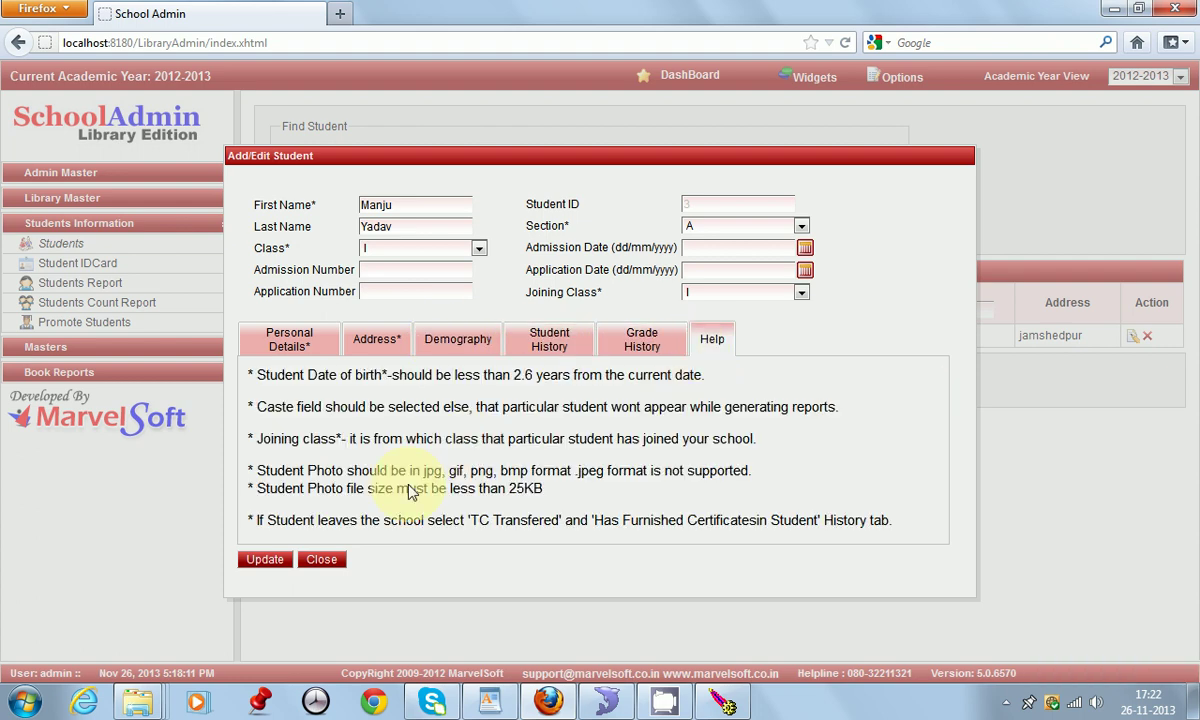
pyautogui.click(322, 559)
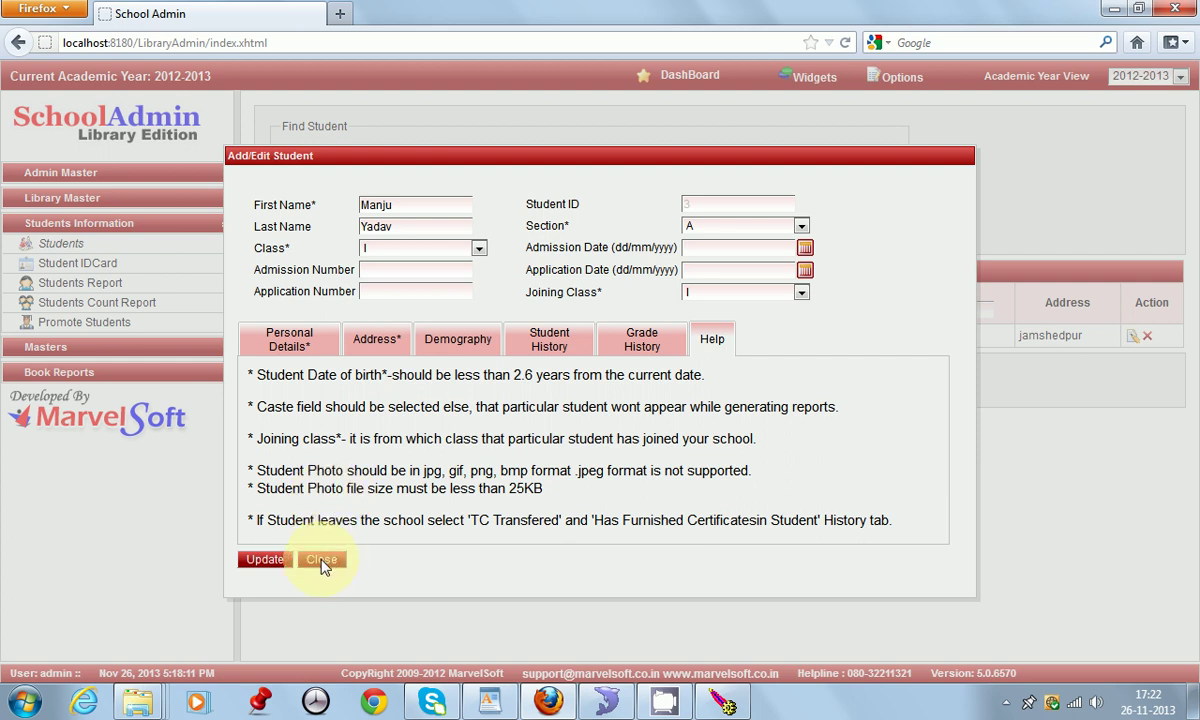
# Step: Start a new staff record with employee ID 3 and the staff member's first and last name
pyautogui.click(86, 177)
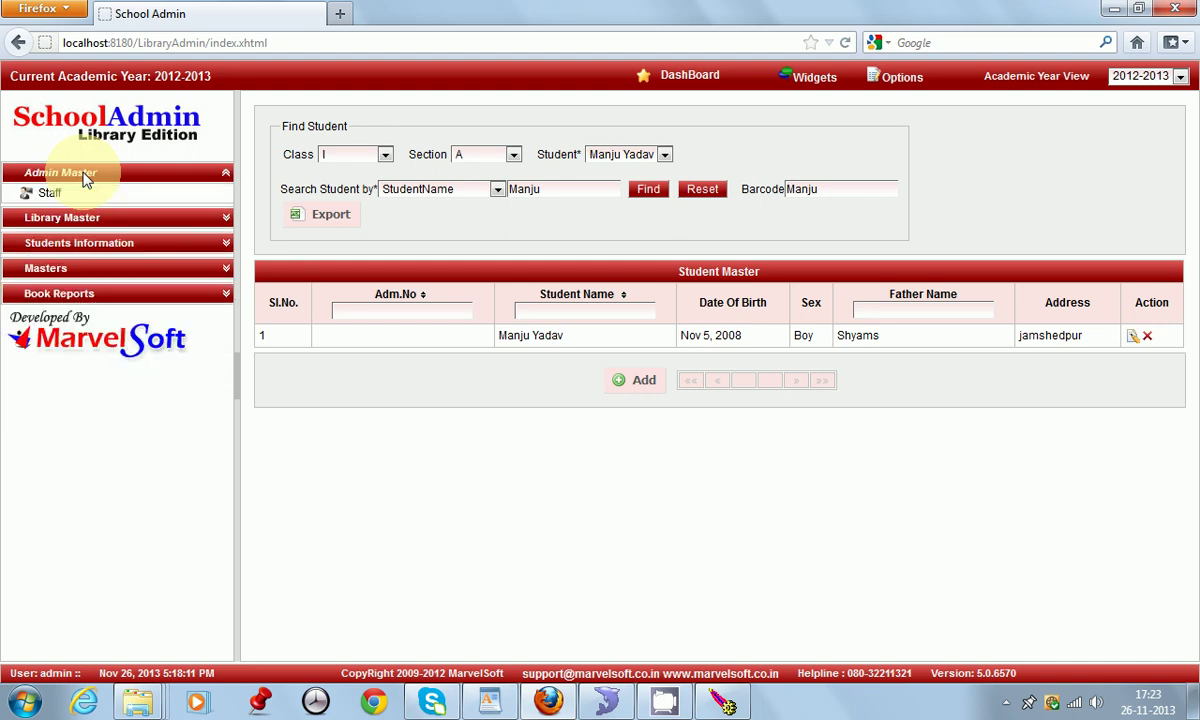
pyautogui.click(67, 196)
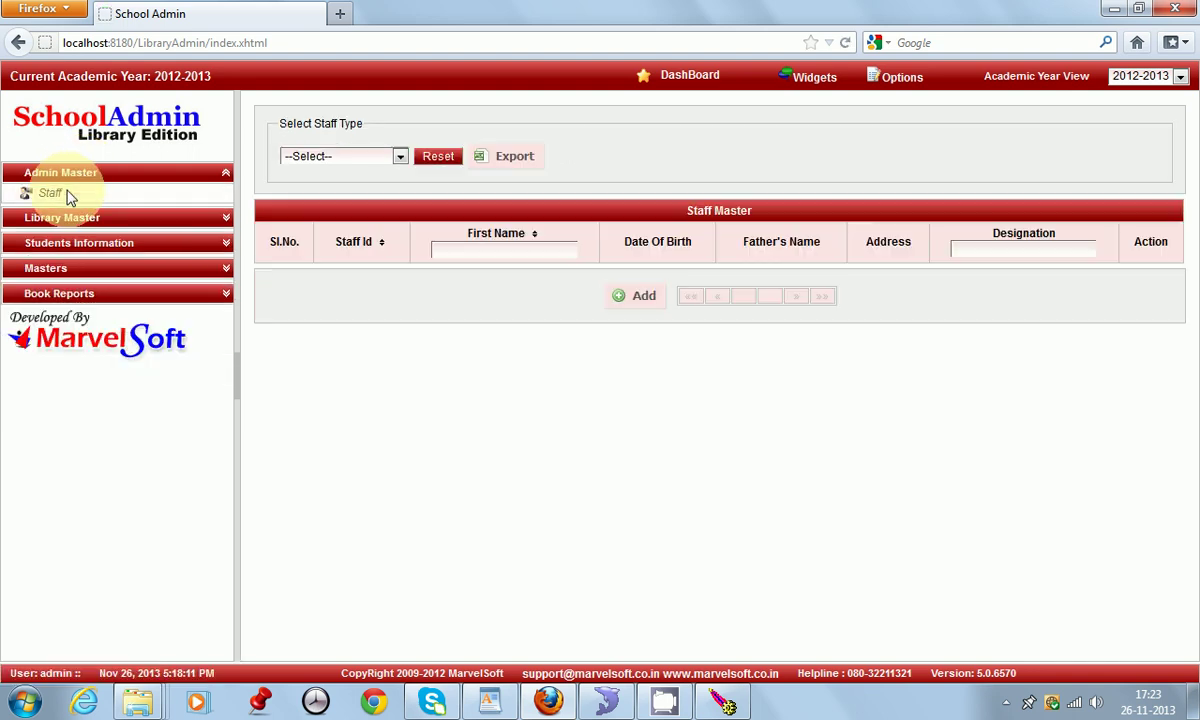
pyautogui.click(637, 298)
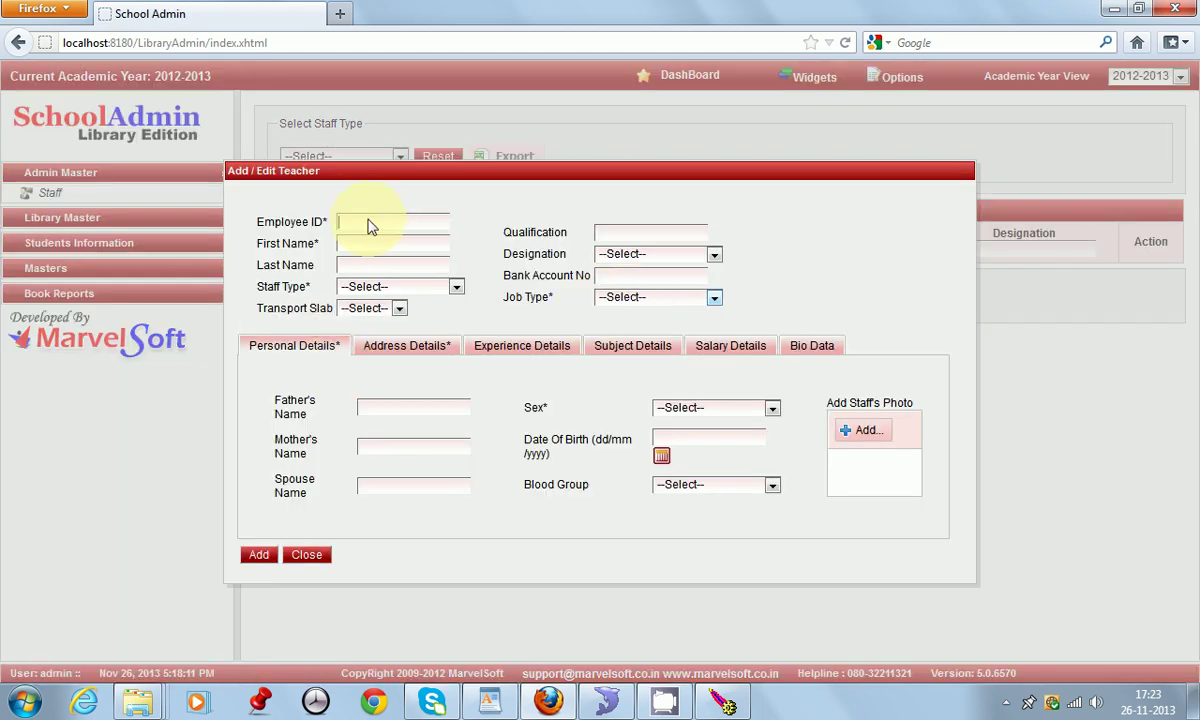
pyautogui.write('3')
pyautogui.click(366, 249)
pyautogui.click(367, 268)
# Step: Set staff type PRIMARY, designation TEACHER, job type PERMANENT, sex Female and blood group O+
pyautogui.click(393, 291)
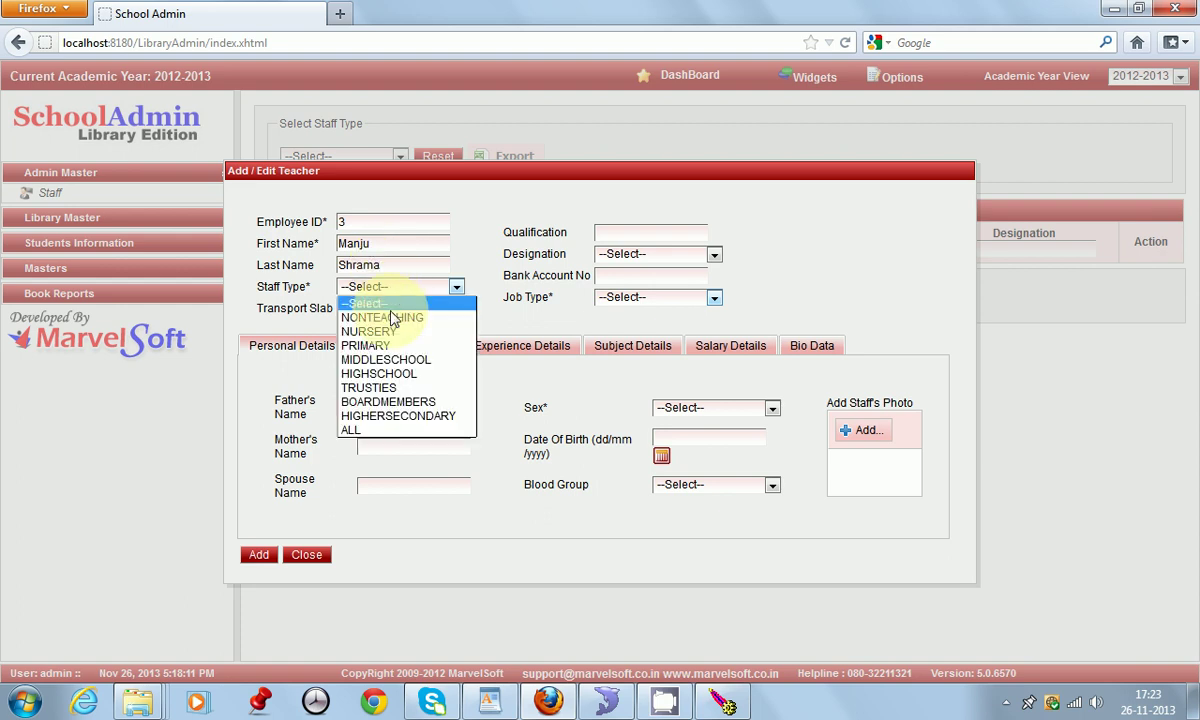
pyautogui.click(362, 349)
pyautogui.click(657, 263)
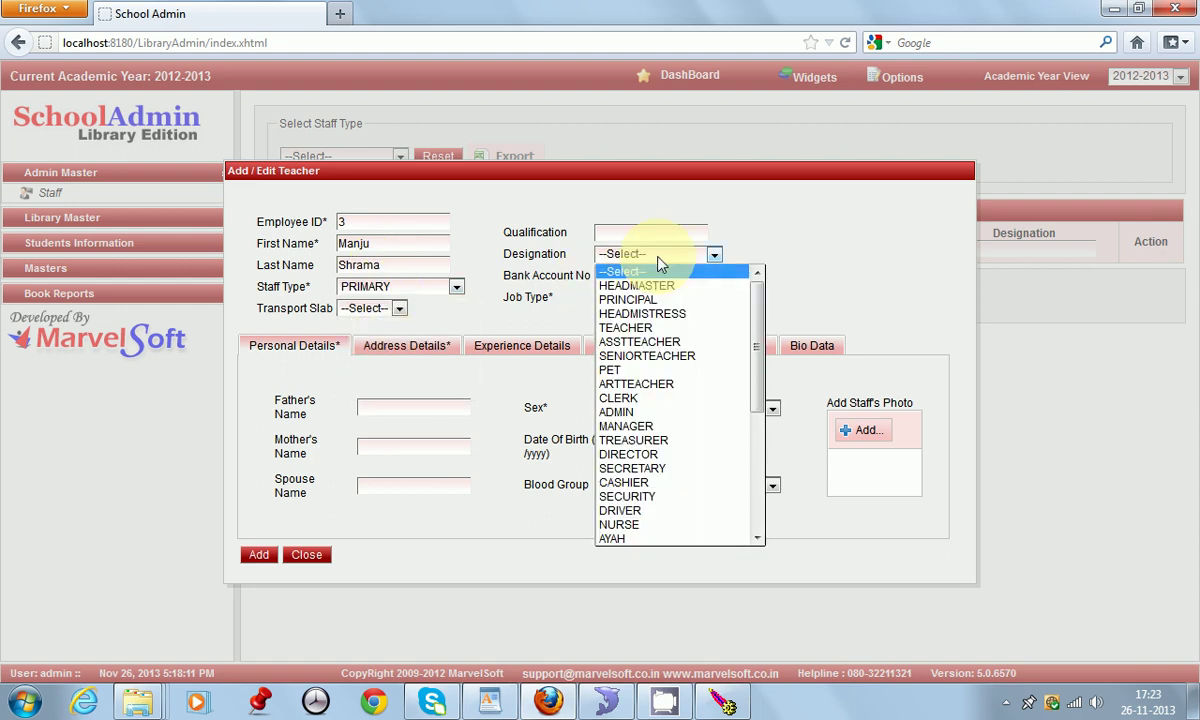
pyautogui.click(633, 330)
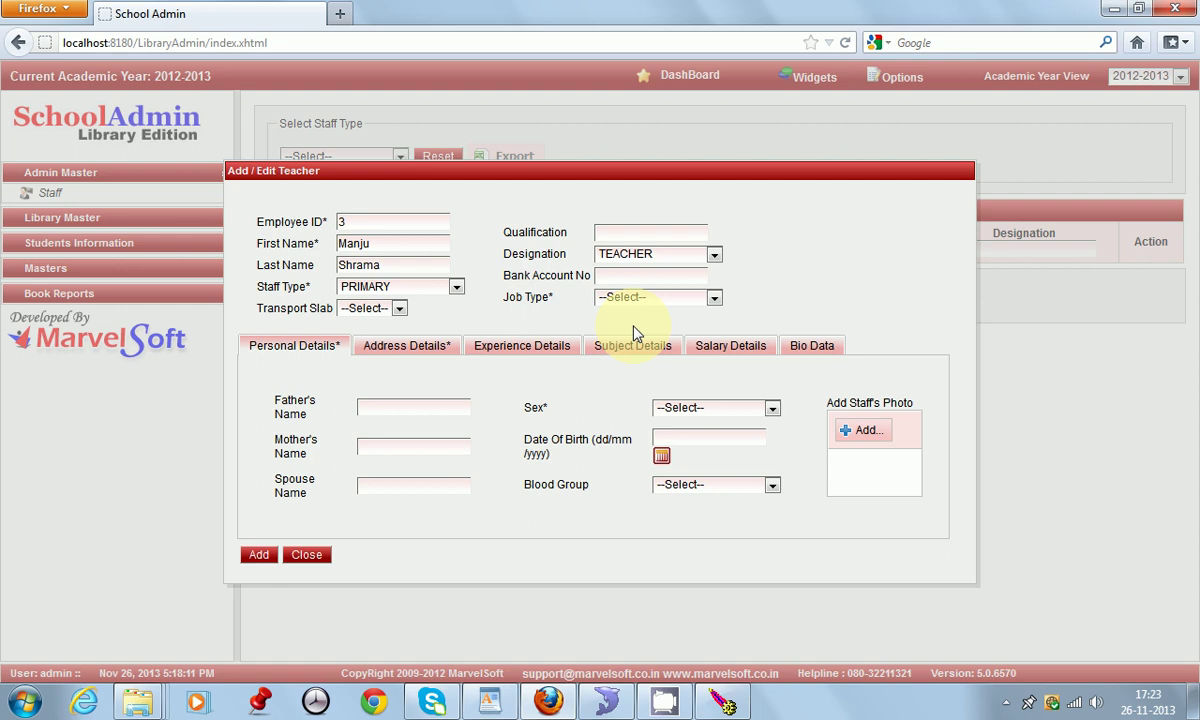
pyautogui.click(662, 299)
pyautogui.click(655, 343)
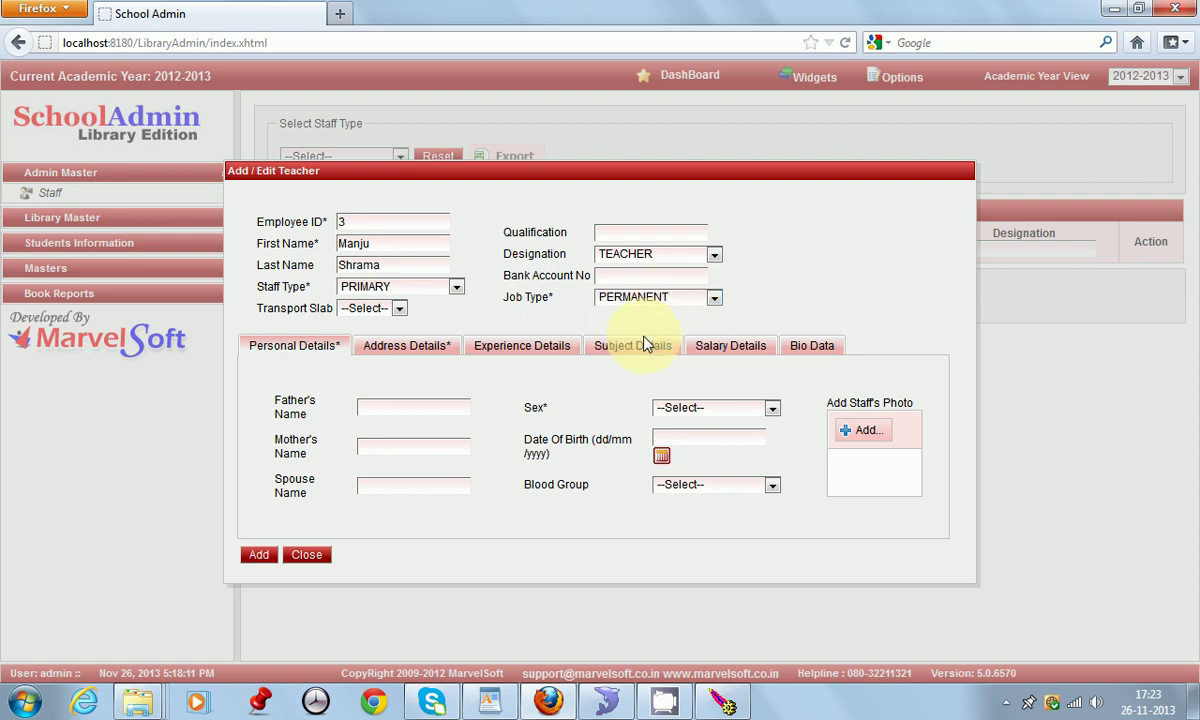
pyautogui.click(429, 407)
pyautogui.click(720, 409)
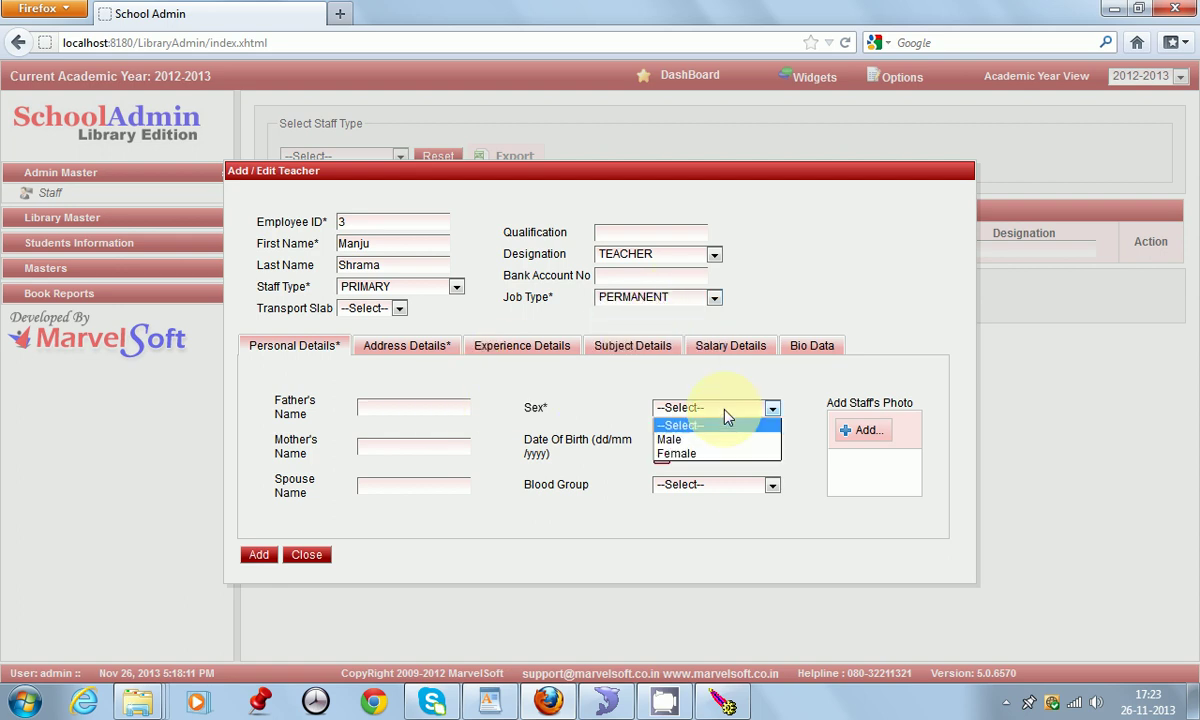
pyautogui.click(710, 455)
pyautogui.click(716, 490)
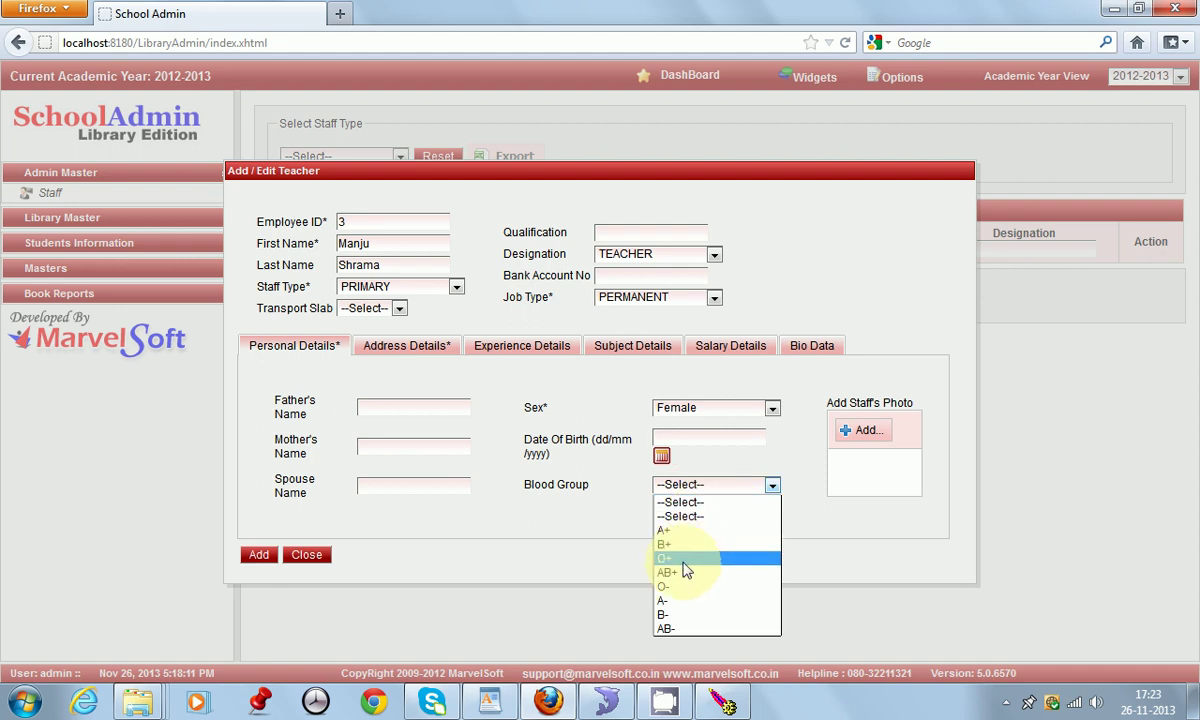
pyautogui.click(676, 559)
# Step: Enter address and city Jamshedpur on the Address tab, then save the new staff member
pyautogui.click(406, 350)
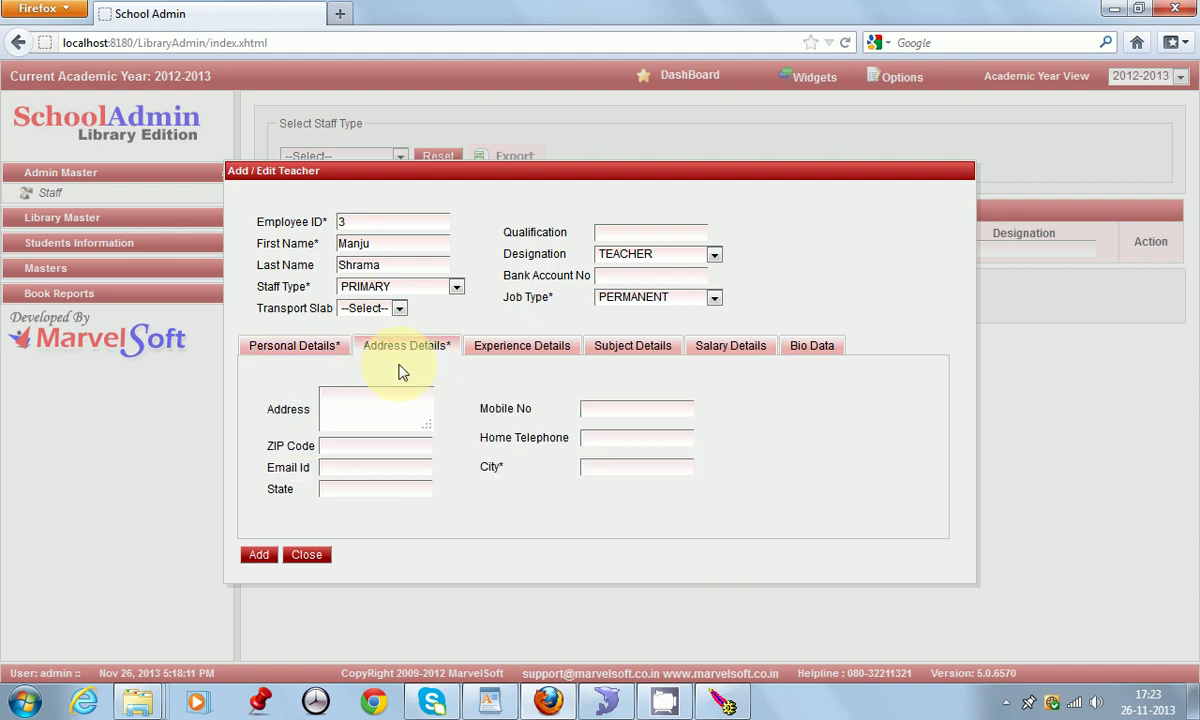
pyautogui.click(386, 408)
pyautogui.write('jamshedpur')
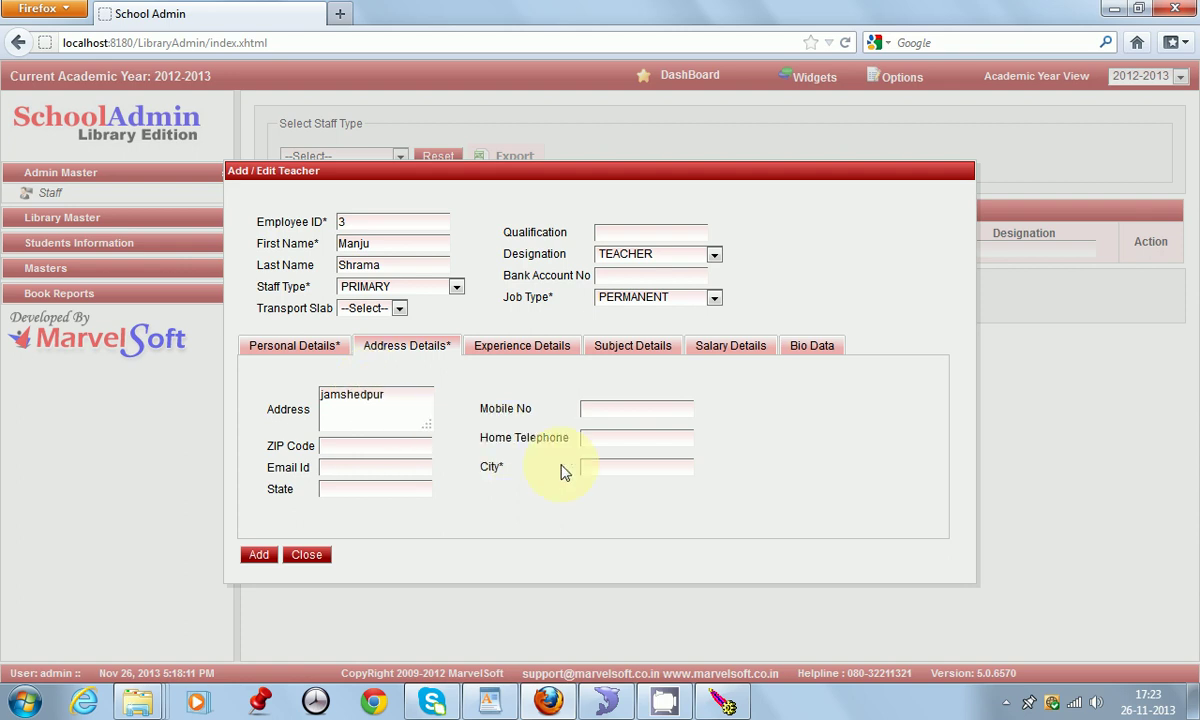
pyautogui.click(613, 472)
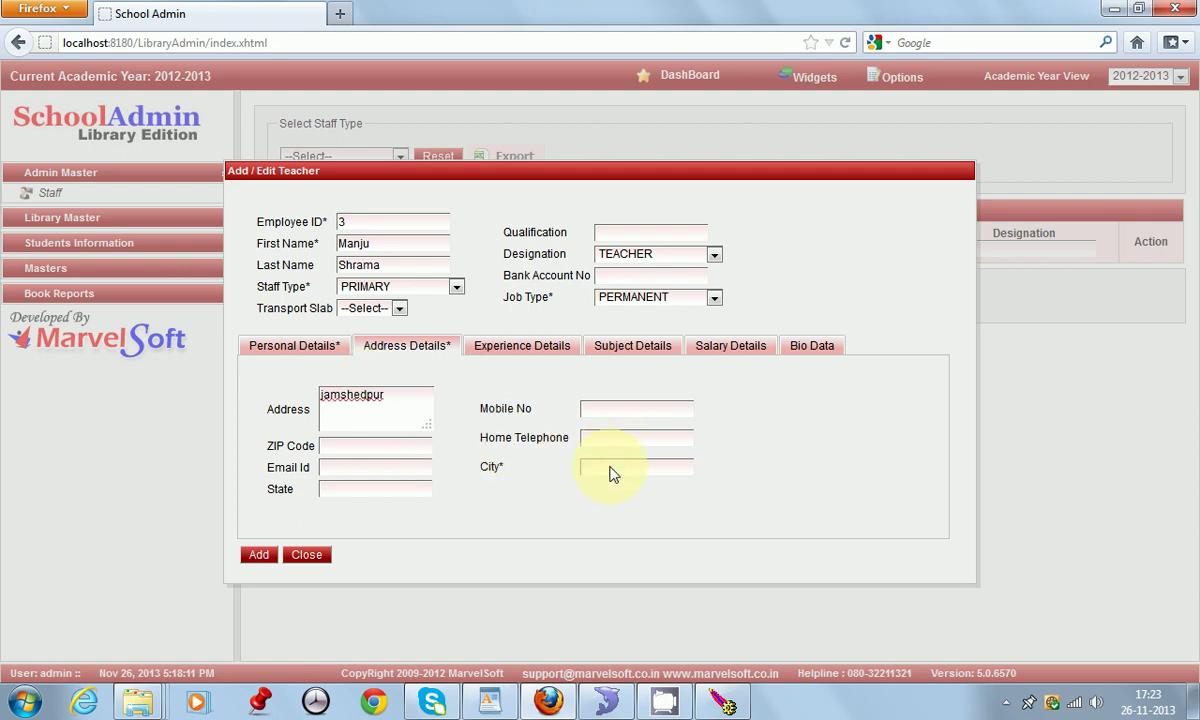
pyautogui.write('Jamshedpur')
pyautogui.click(259, 556)
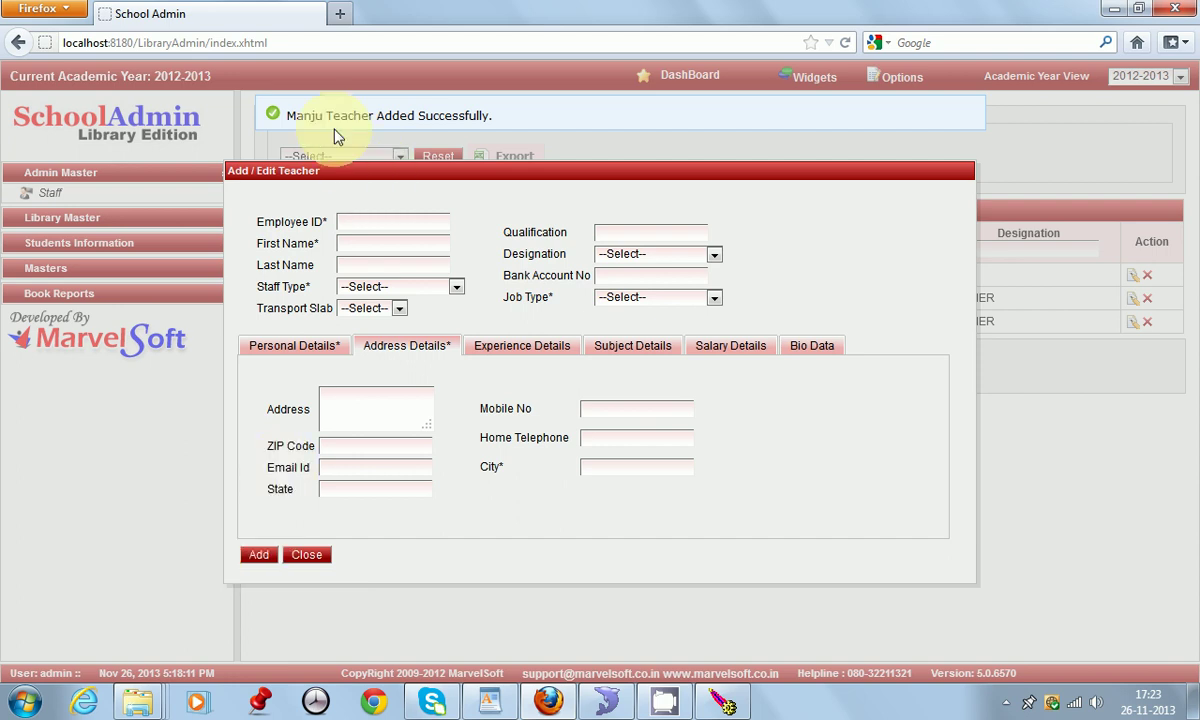
pyautogui.click(307, 555)
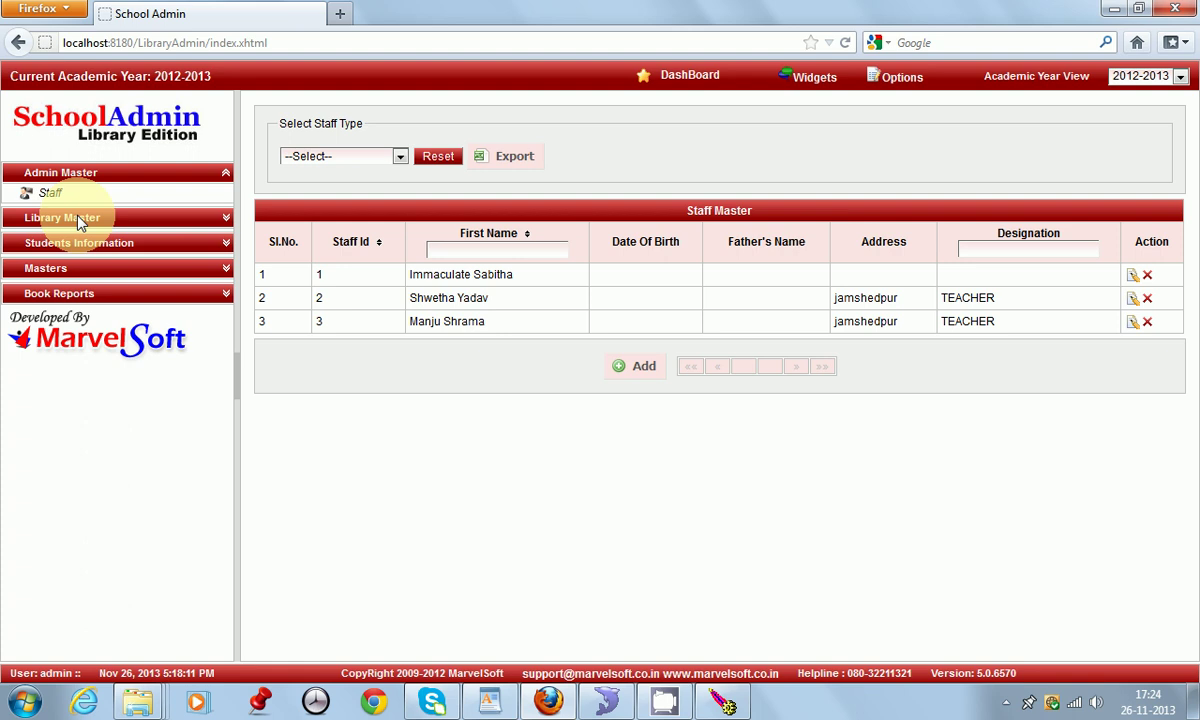
# Step: Add the book category 'Art galary' under Library Master > Book Category
pyautogui.click(80, 219)
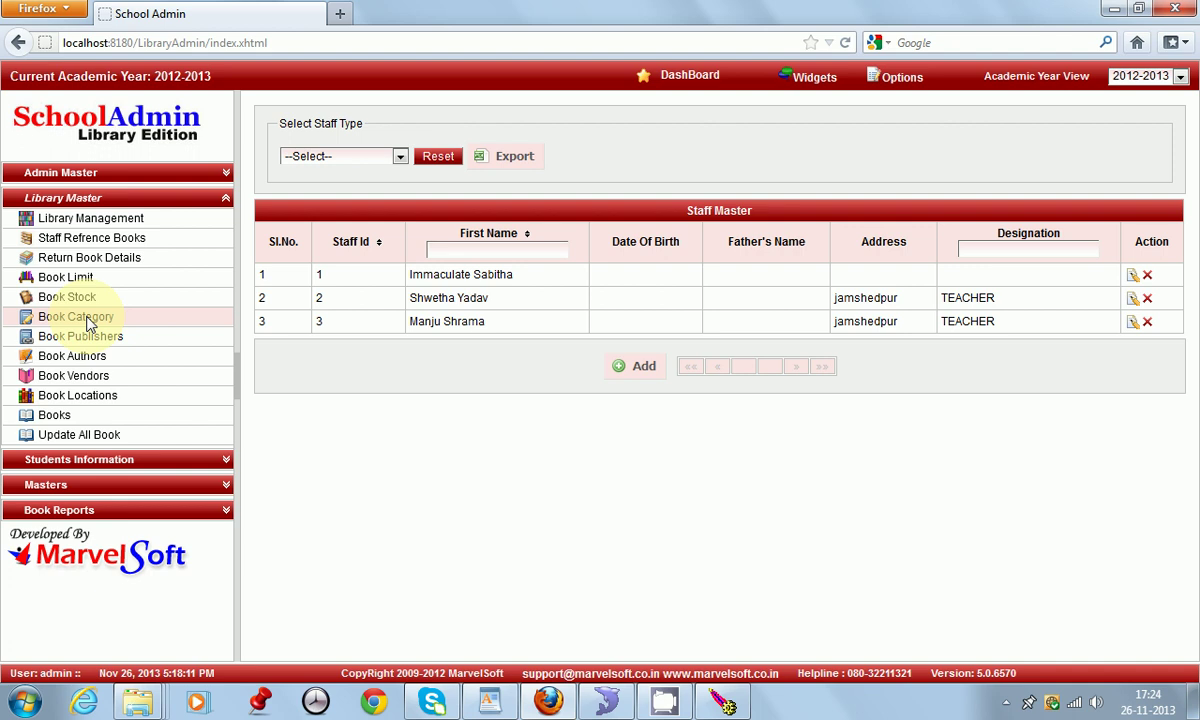
pyautogui.click(88, 318)
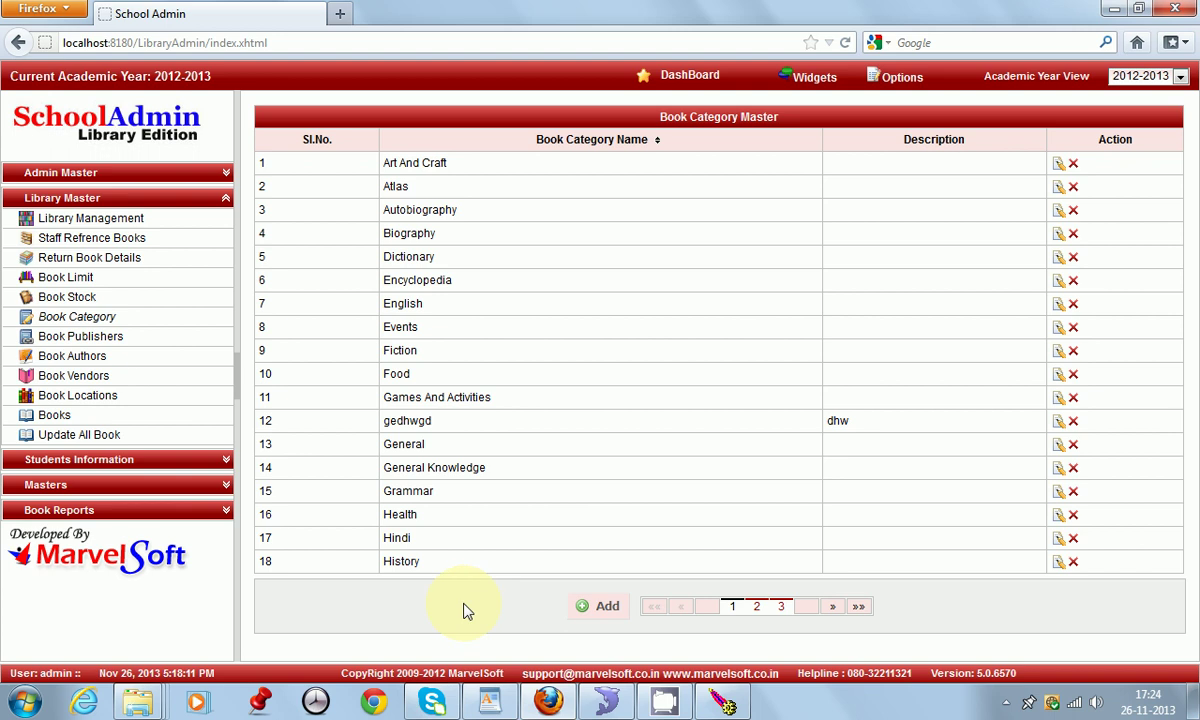
pyautogui.click(606, 606)
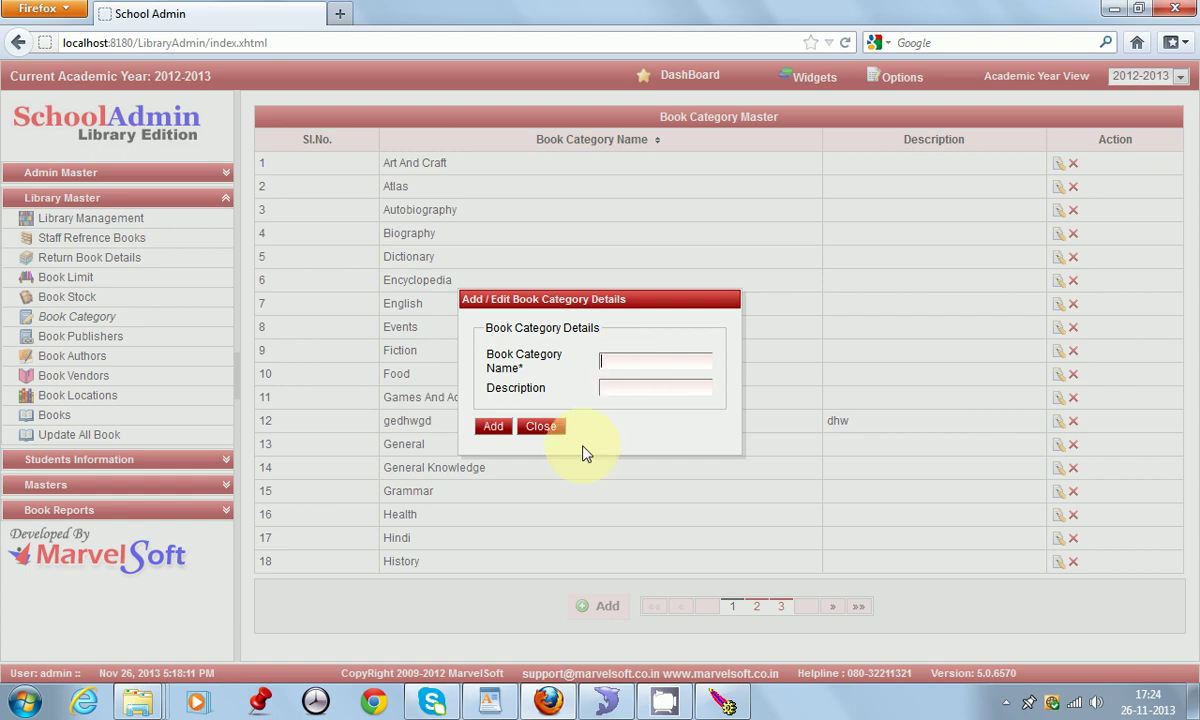
pyautogui.click(611, 372)
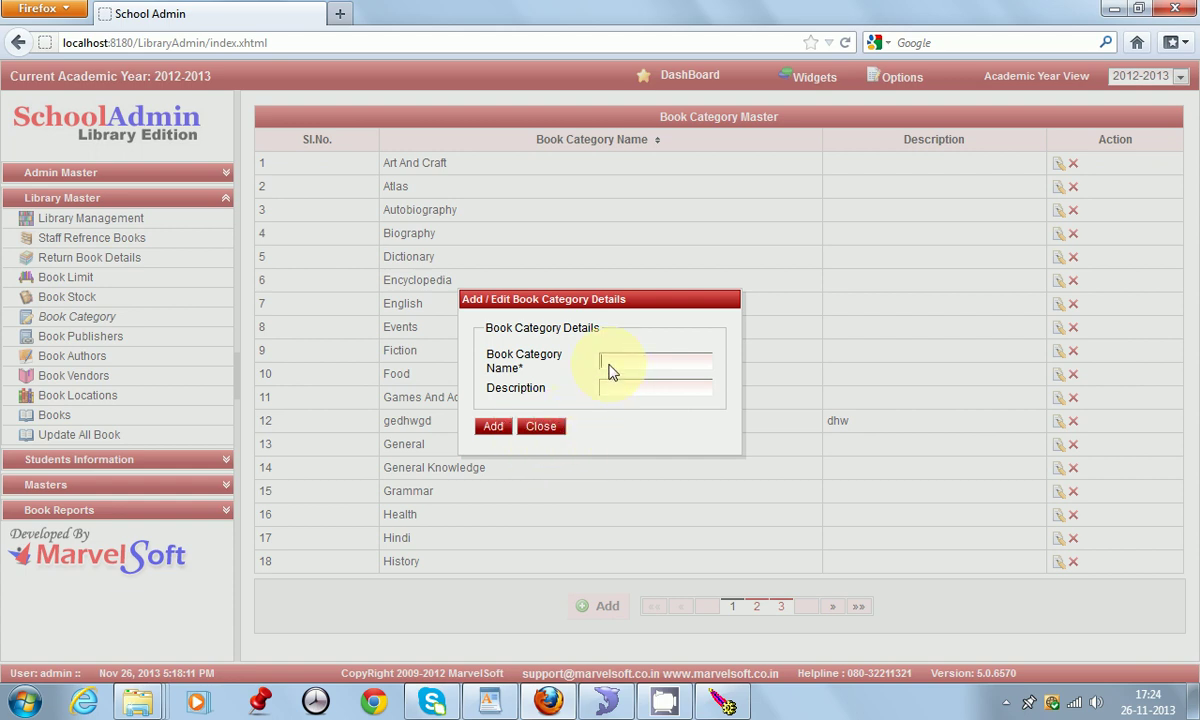
pyautogui.write('Art galary')
pyautogui.click(497, 427)
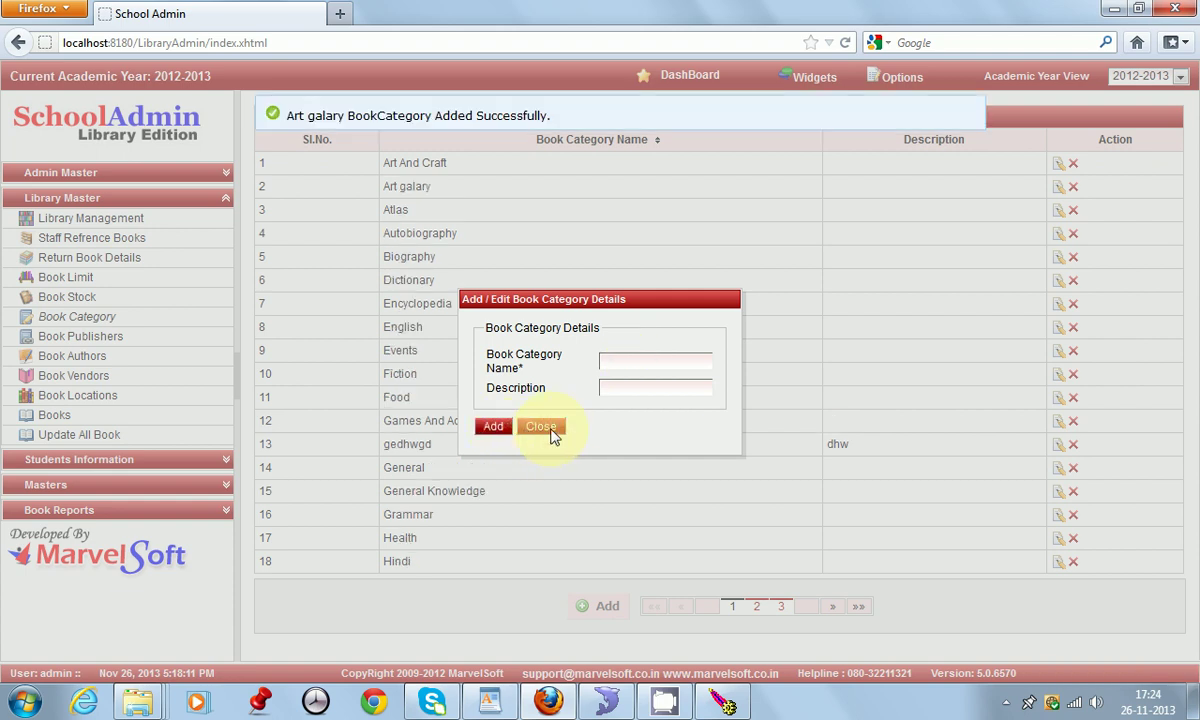
pyautogui.click(545, 430)
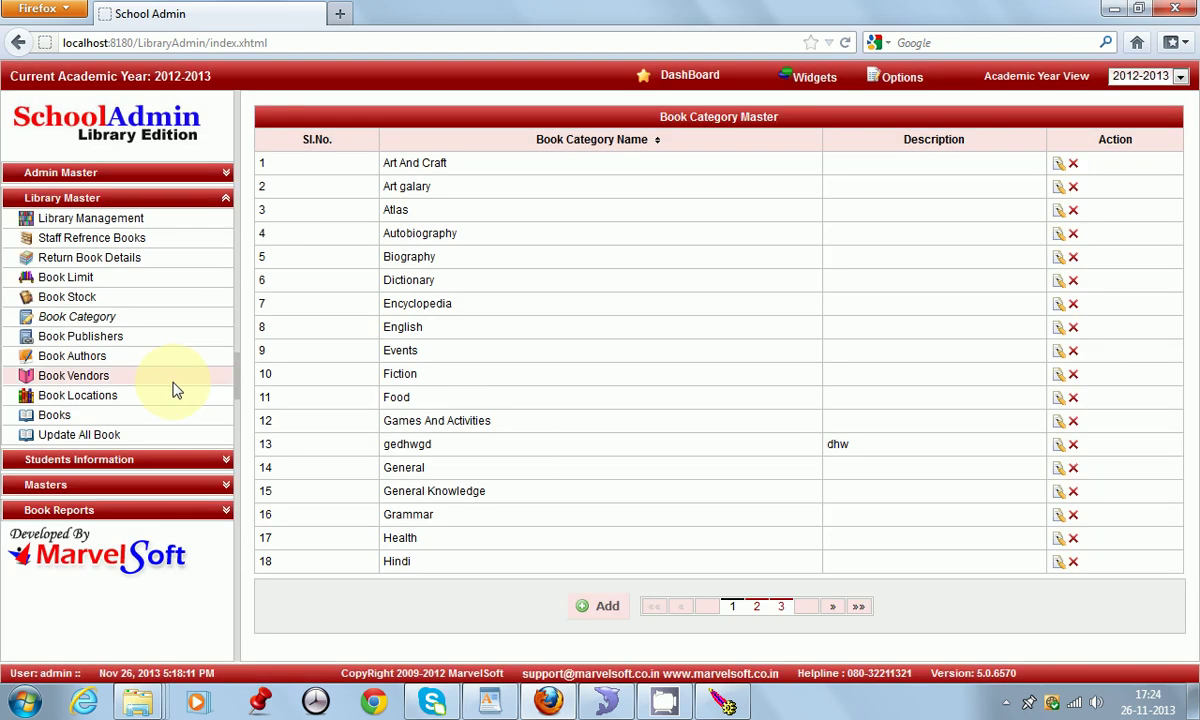
pyautogui.click(96, 342)
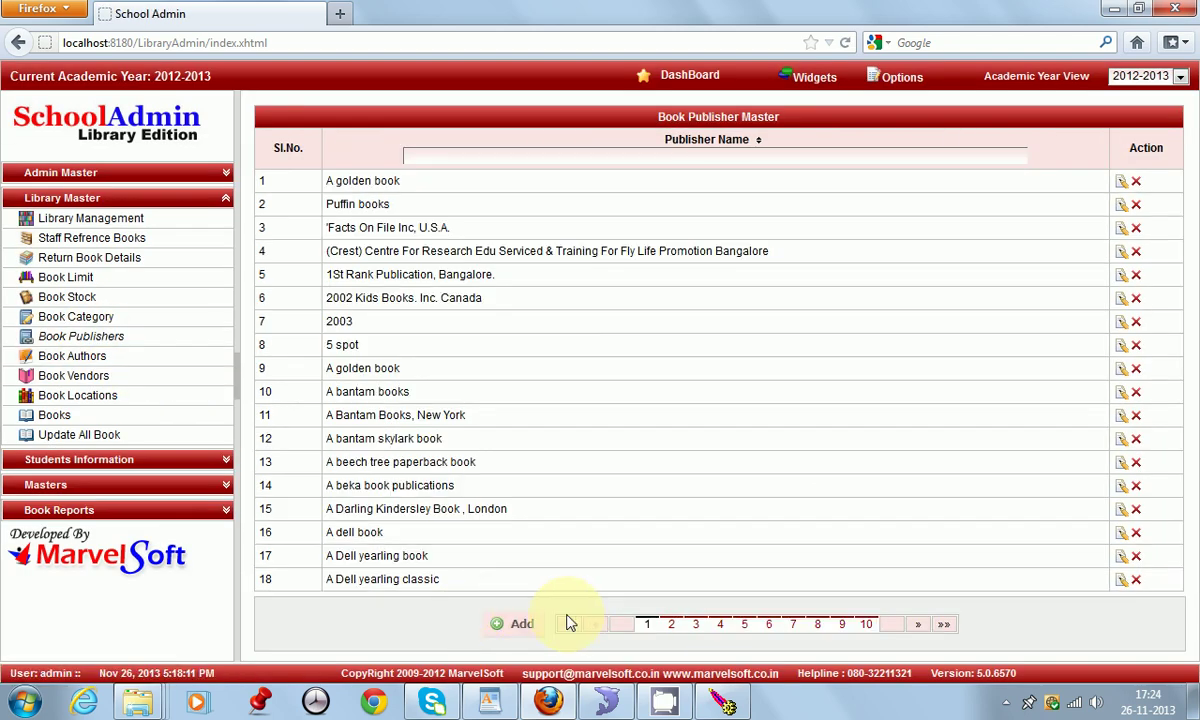
pyautogui.click(522, 624)
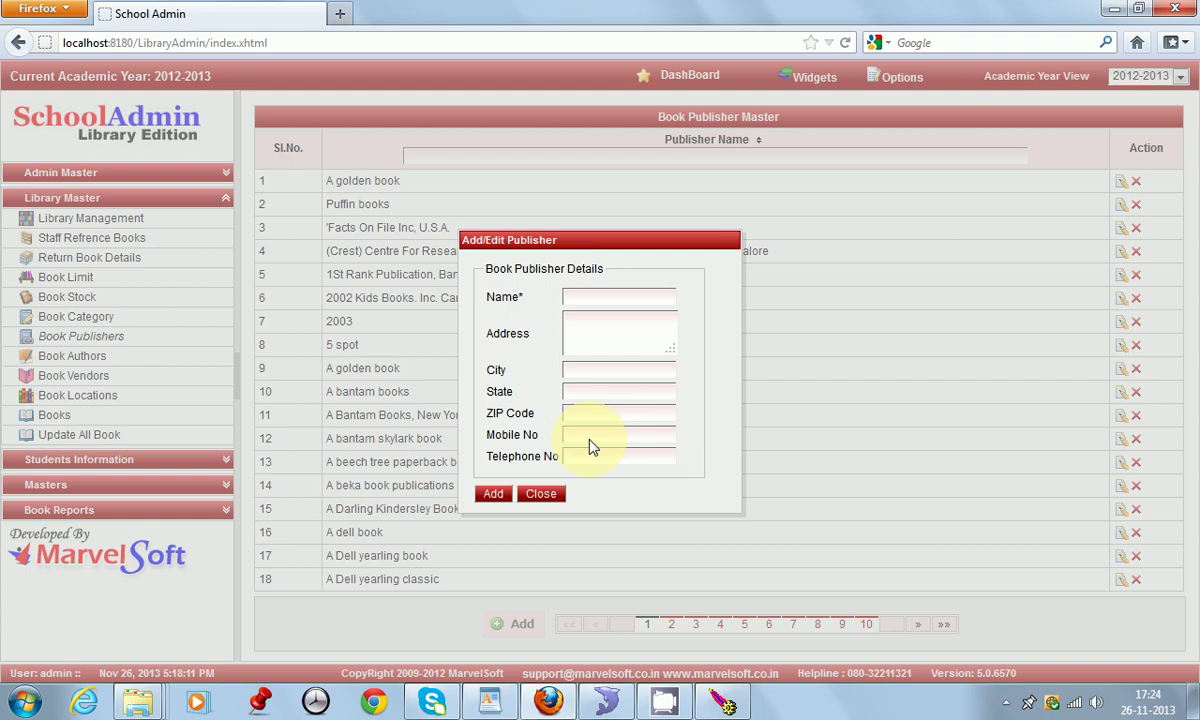
pyautogui.click(540, 493)
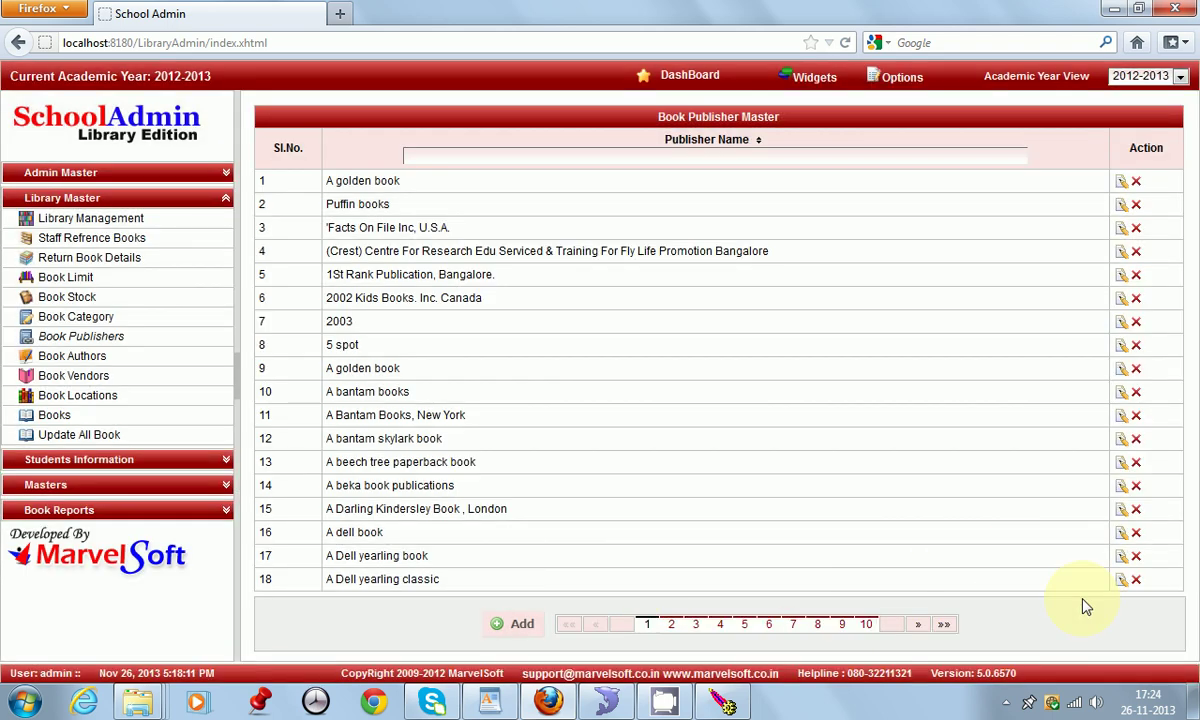
pyautogui.click(1121, 581)
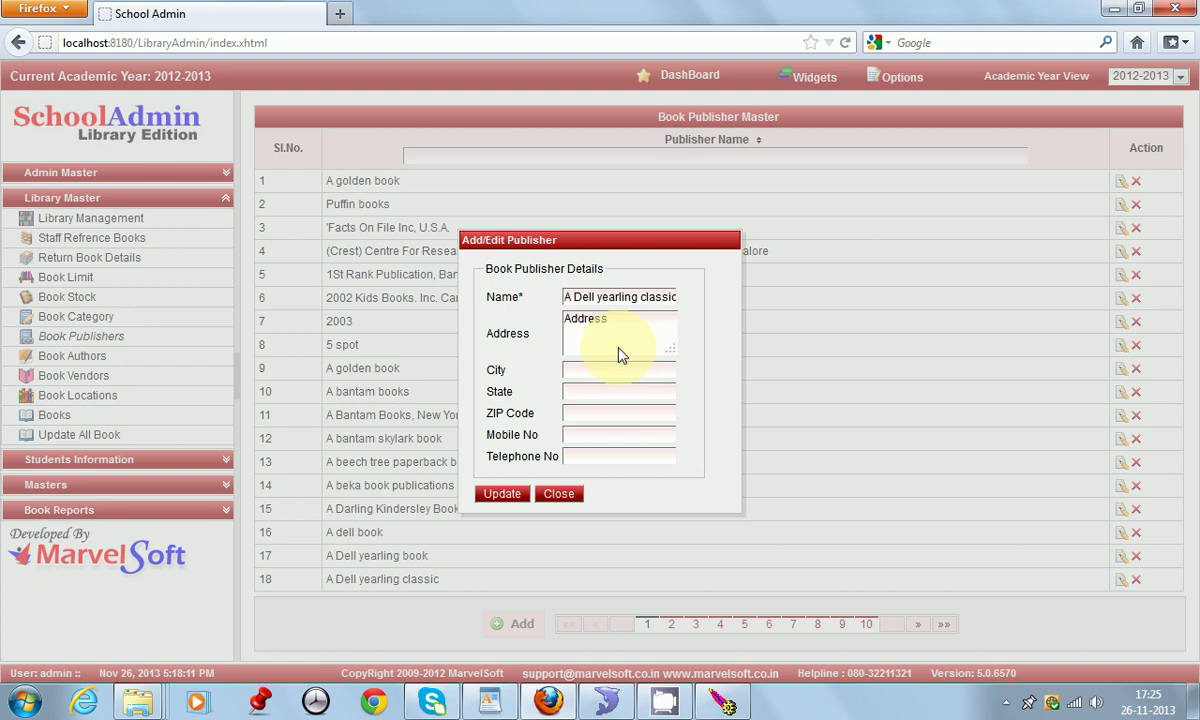
pyautogui.click(556, 494)
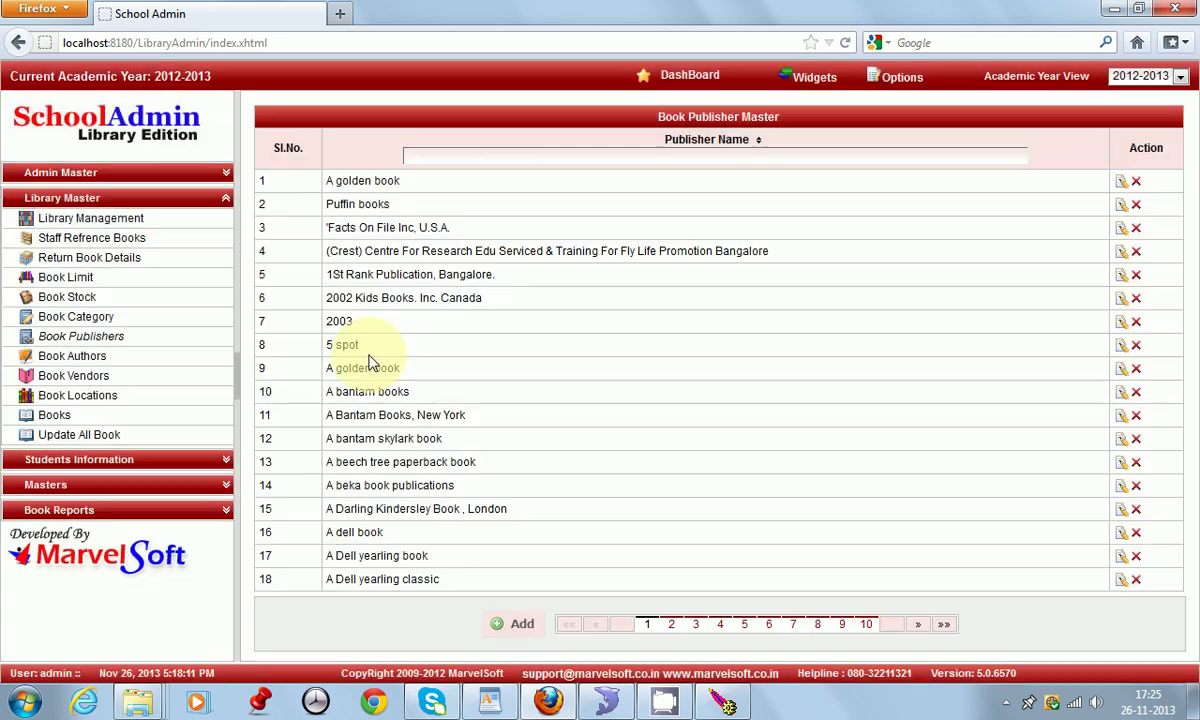
# Step: Add Pearson (typed 'Pearlson') as a new book author
pyautogui.click(90, 358)
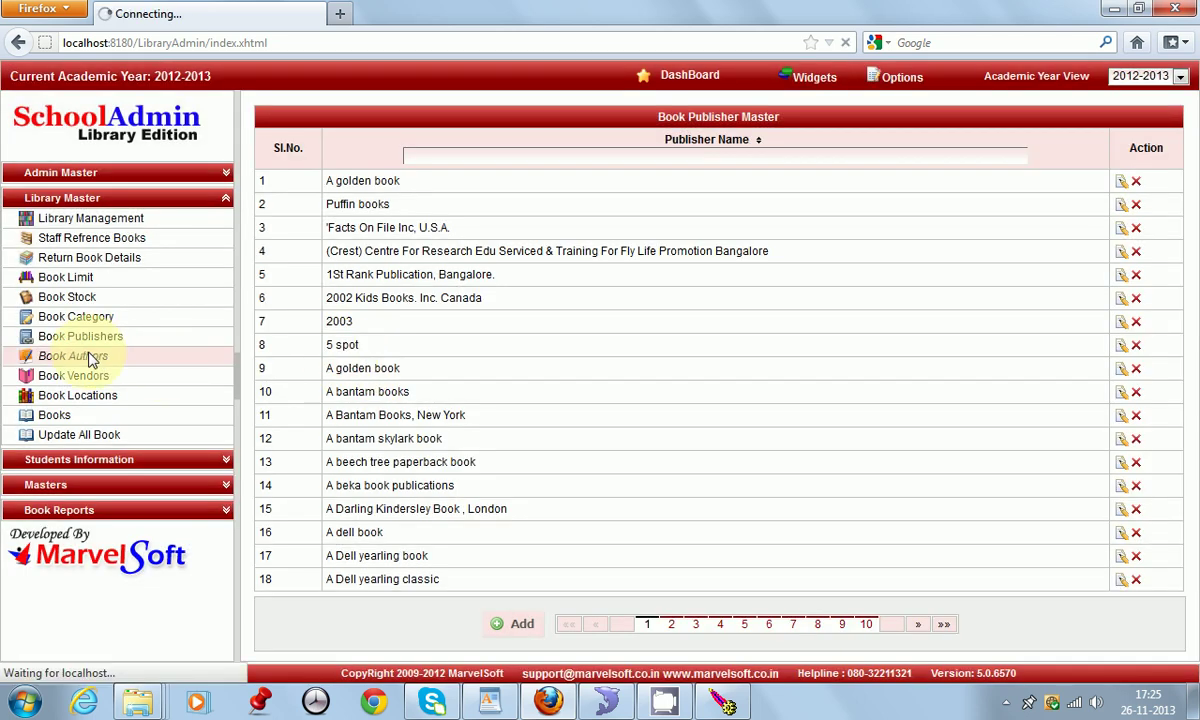
pyautogui.click(518, 625)
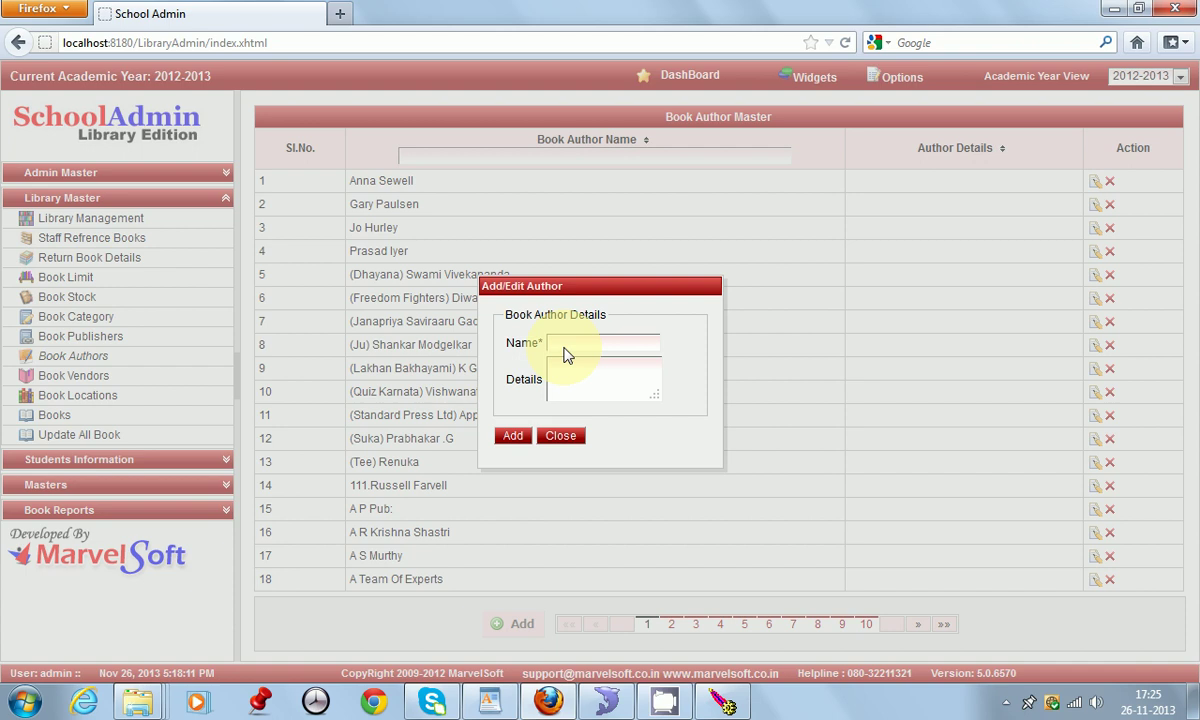
pyautogui.write('Pearlson')
pyautogui.click(515, 437)
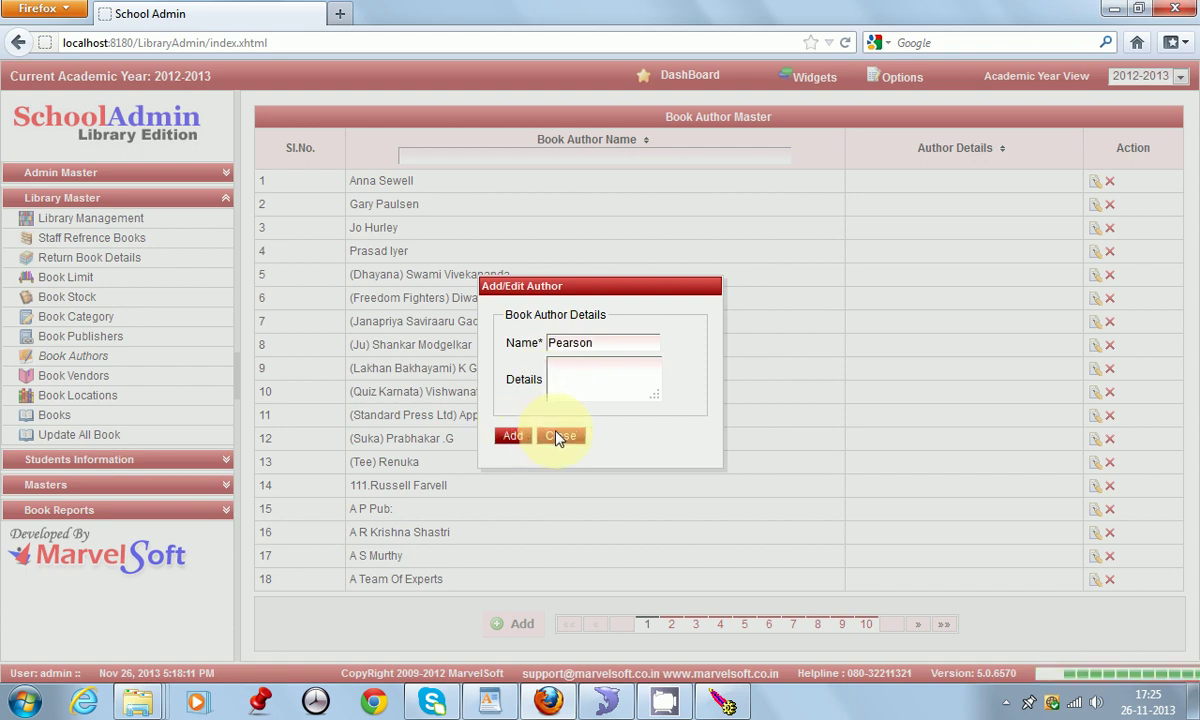
pyautogui.click(560, 437)
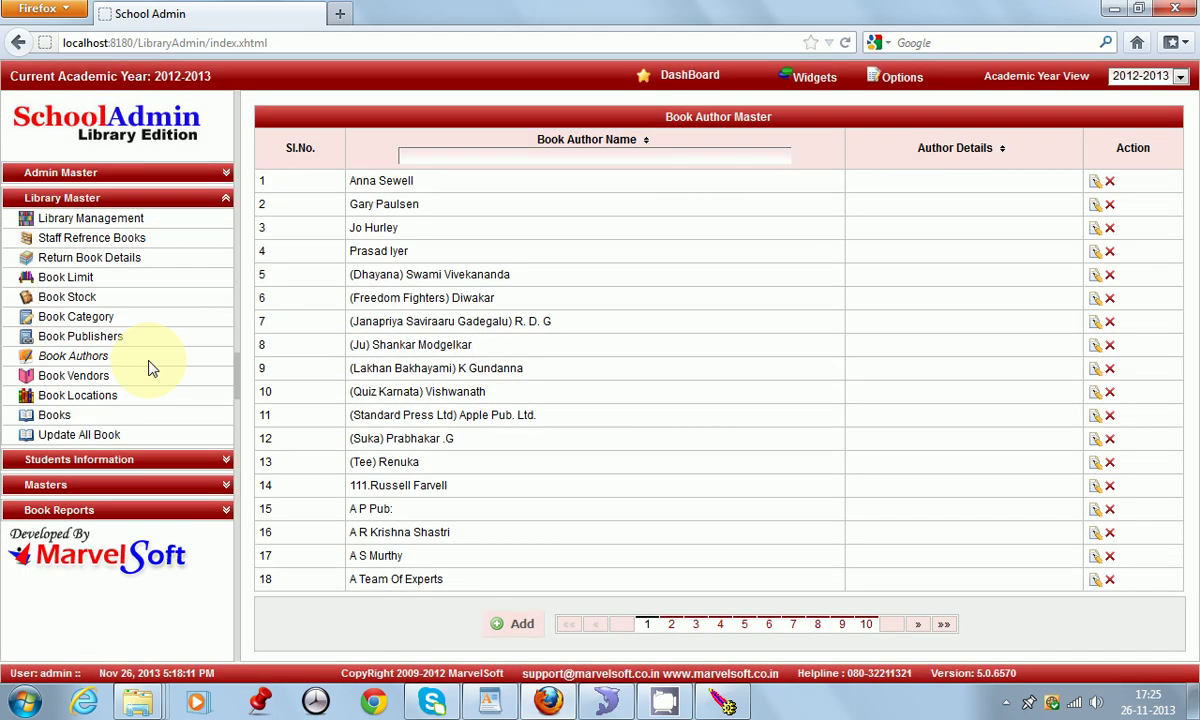
# Step: Open and close the Book Vendors Add form and Not Applicable vendor details without changes
pyautogui.click(103, 379)
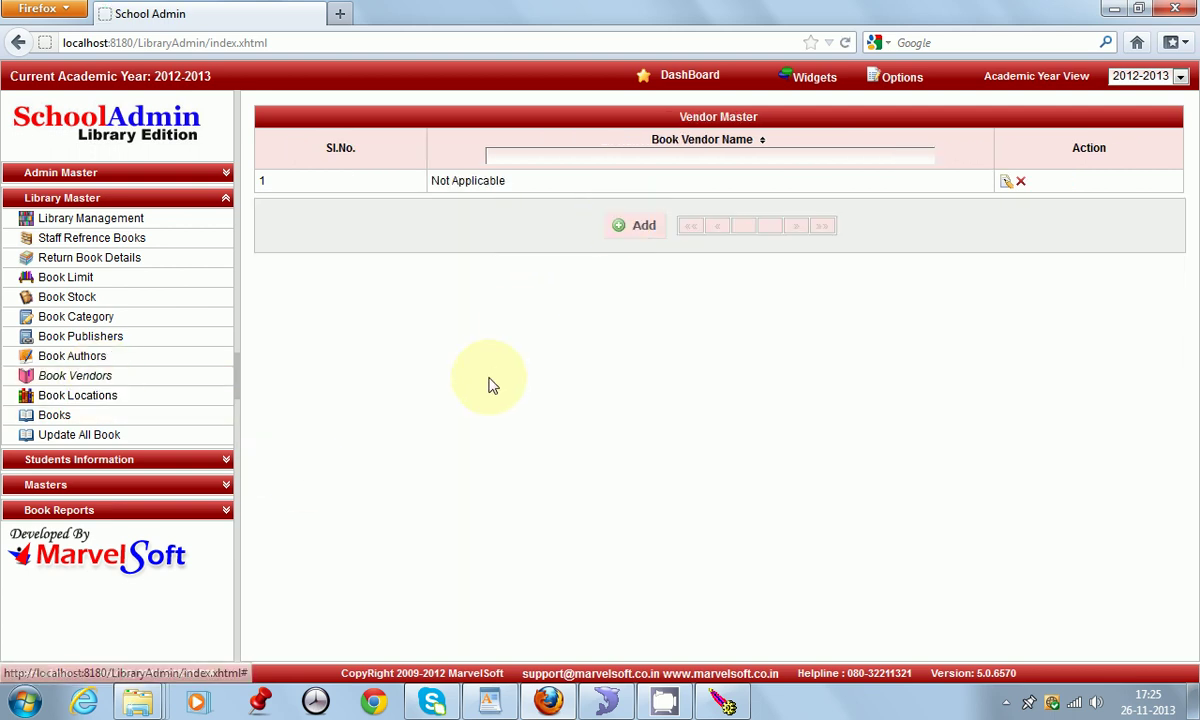
pyautogui.click(641, 229)
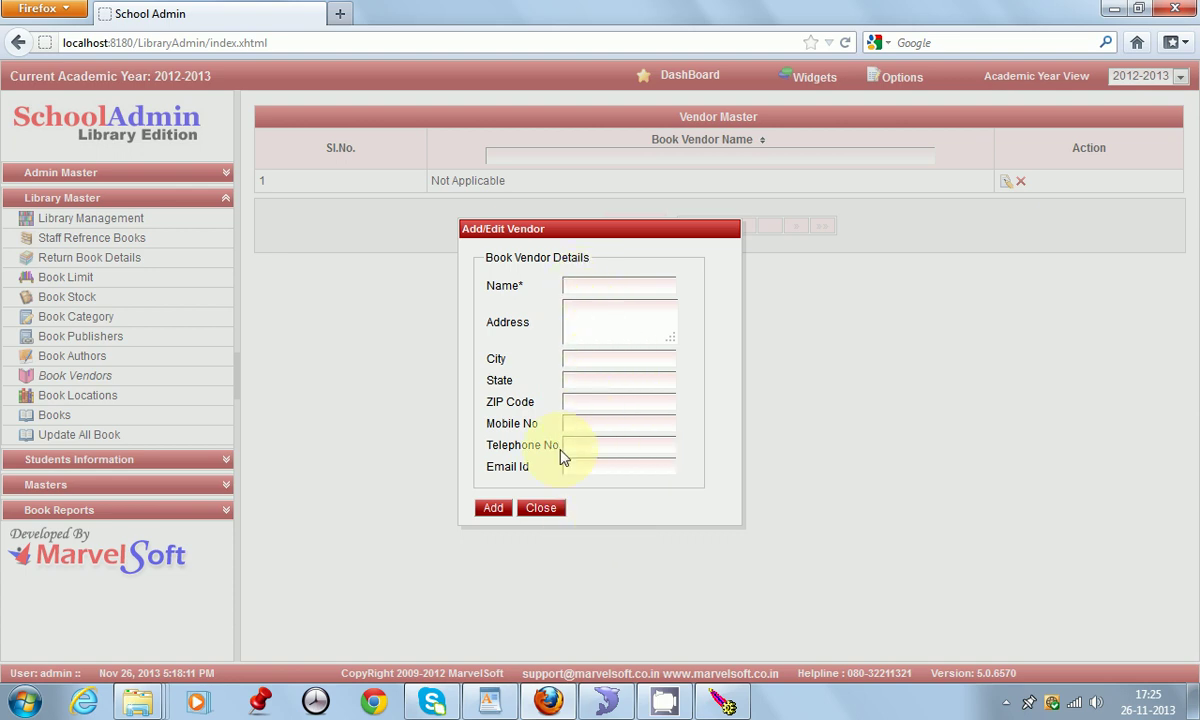
pyautogui.click(541, 509)
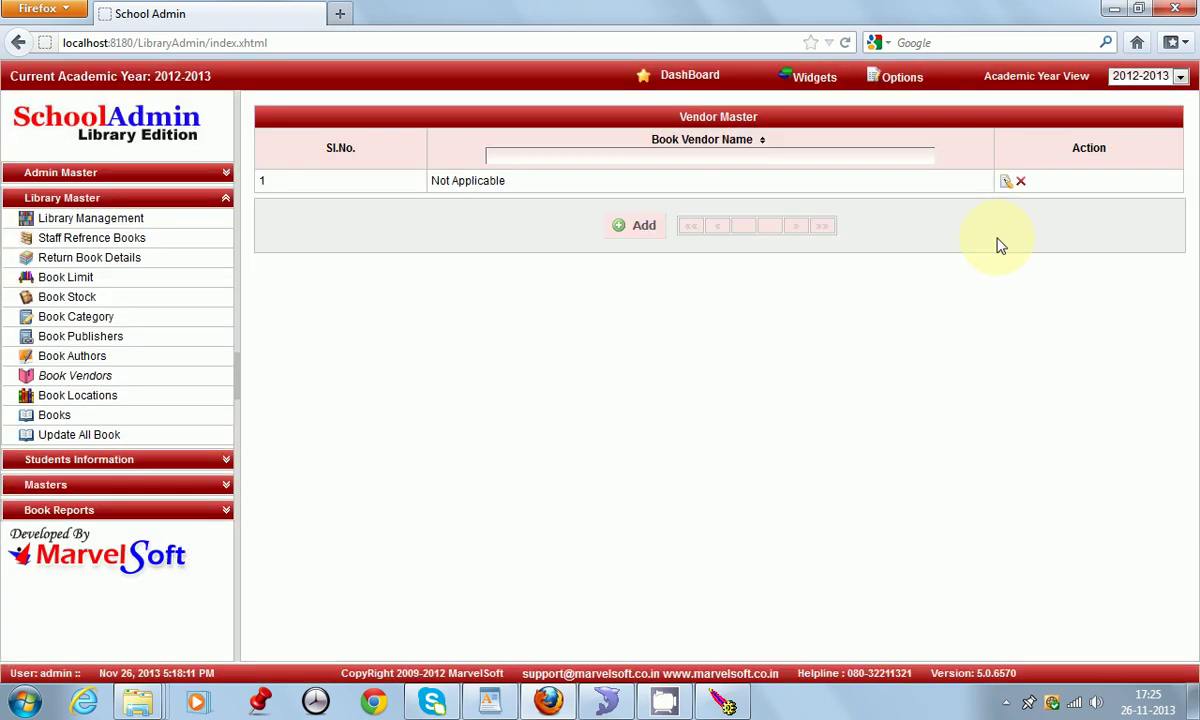
pyautogui.click(1006, 184)
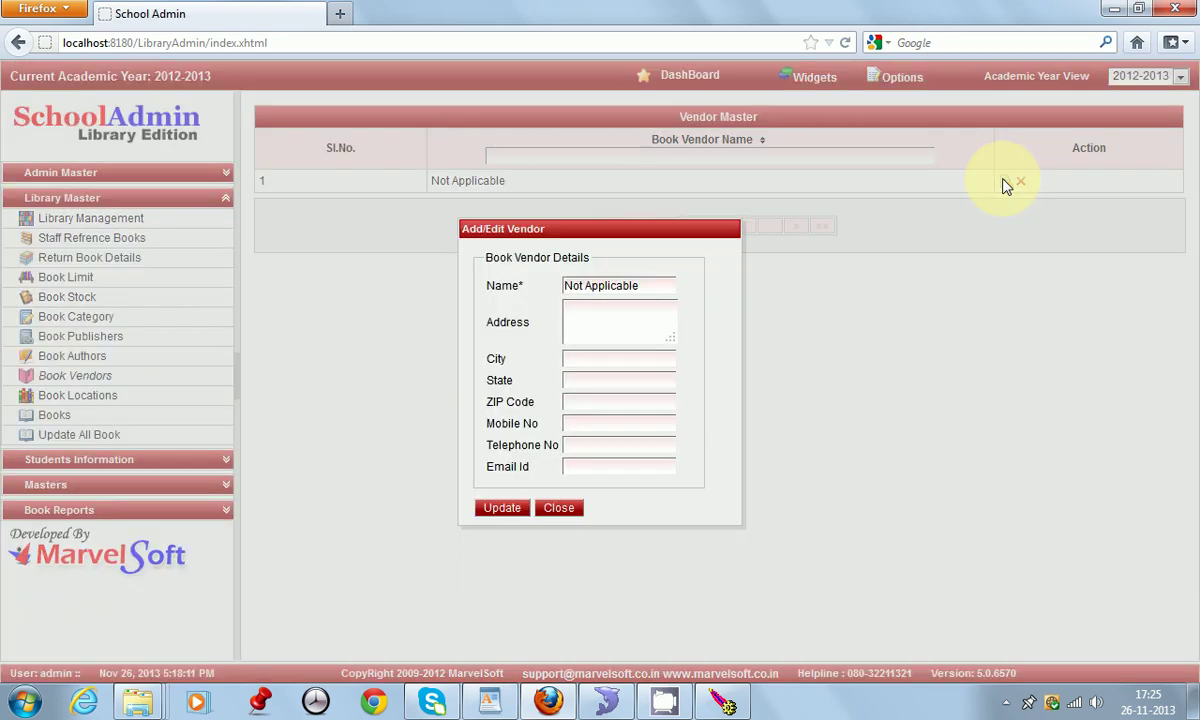
pyautogui.click(559, 509)
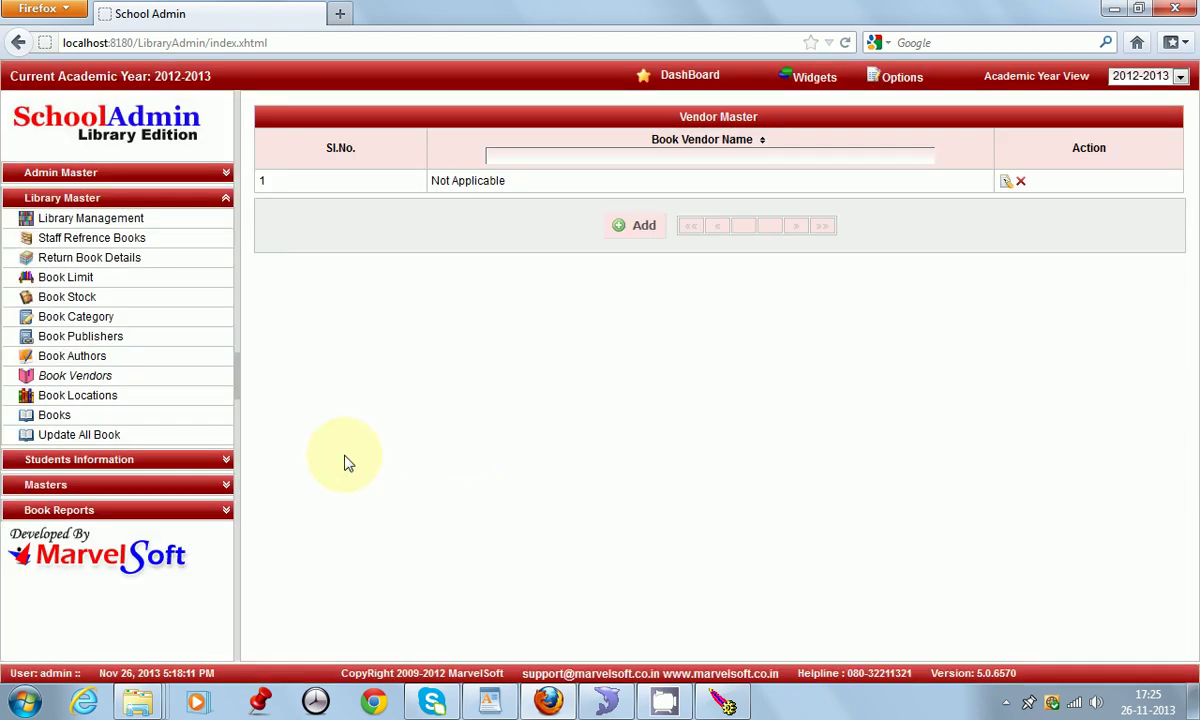
pyautogui.click(96, 399)
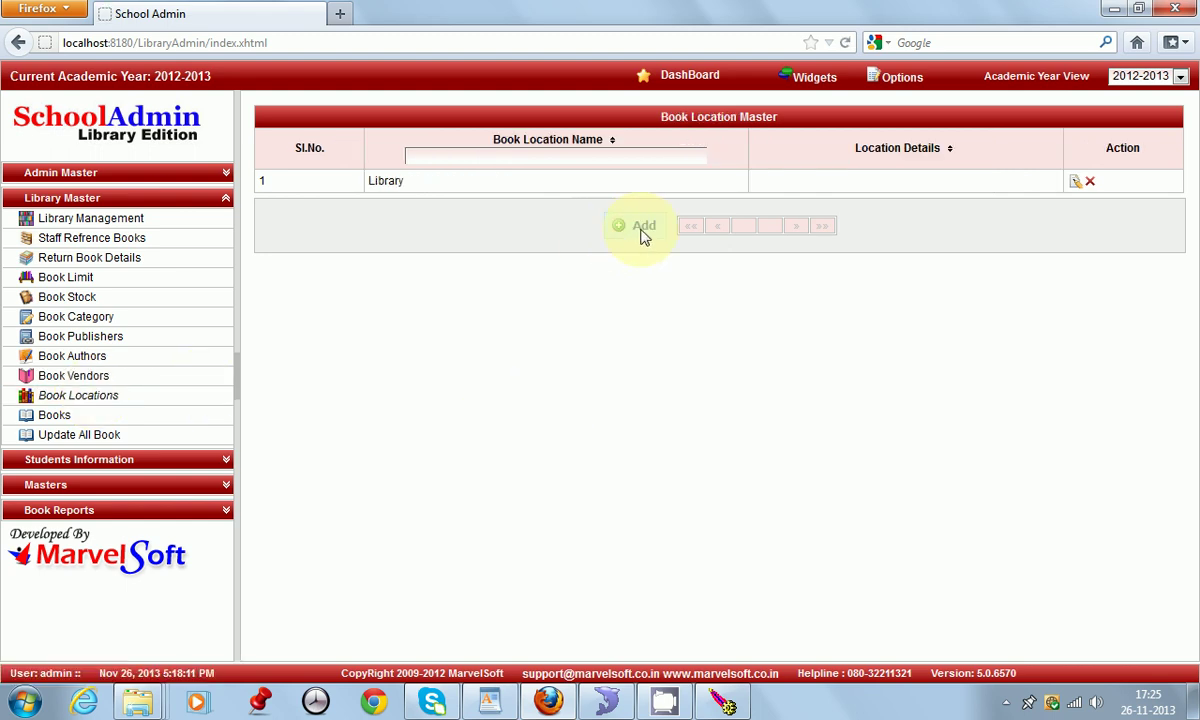
# Step: Open a new book location form and the Library location's details, closing both unchanged
pyautogui.click(644, 230)
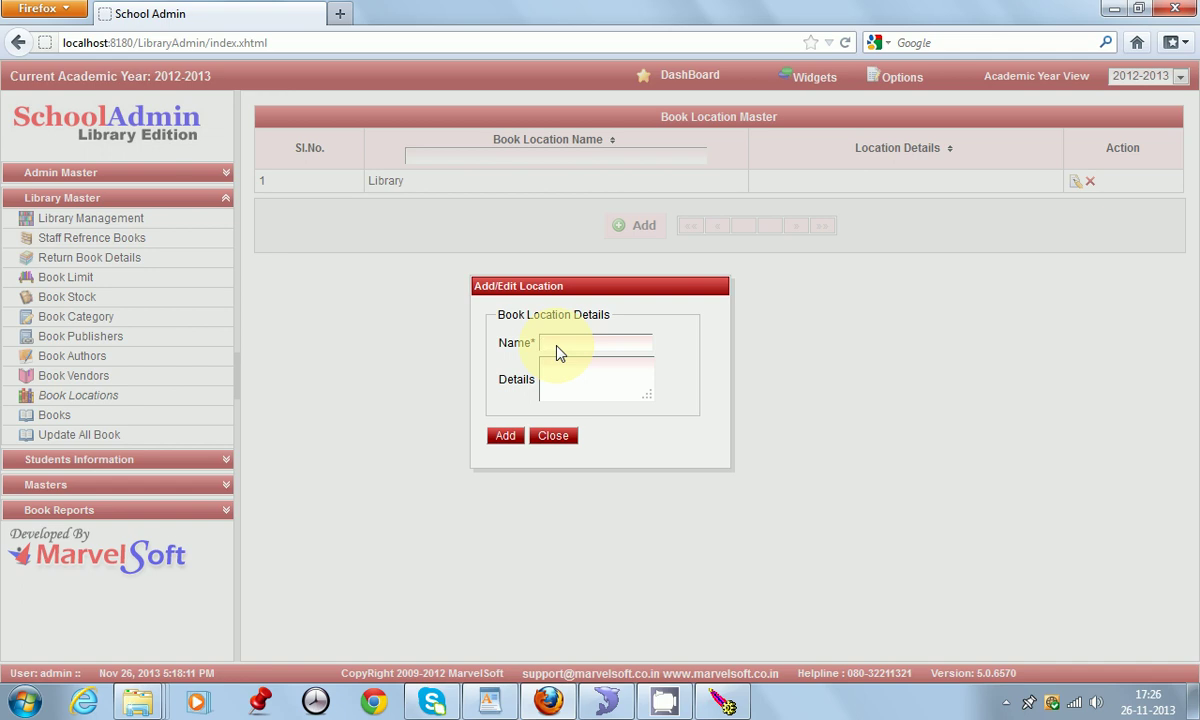
pyautogui.click(553, 436)
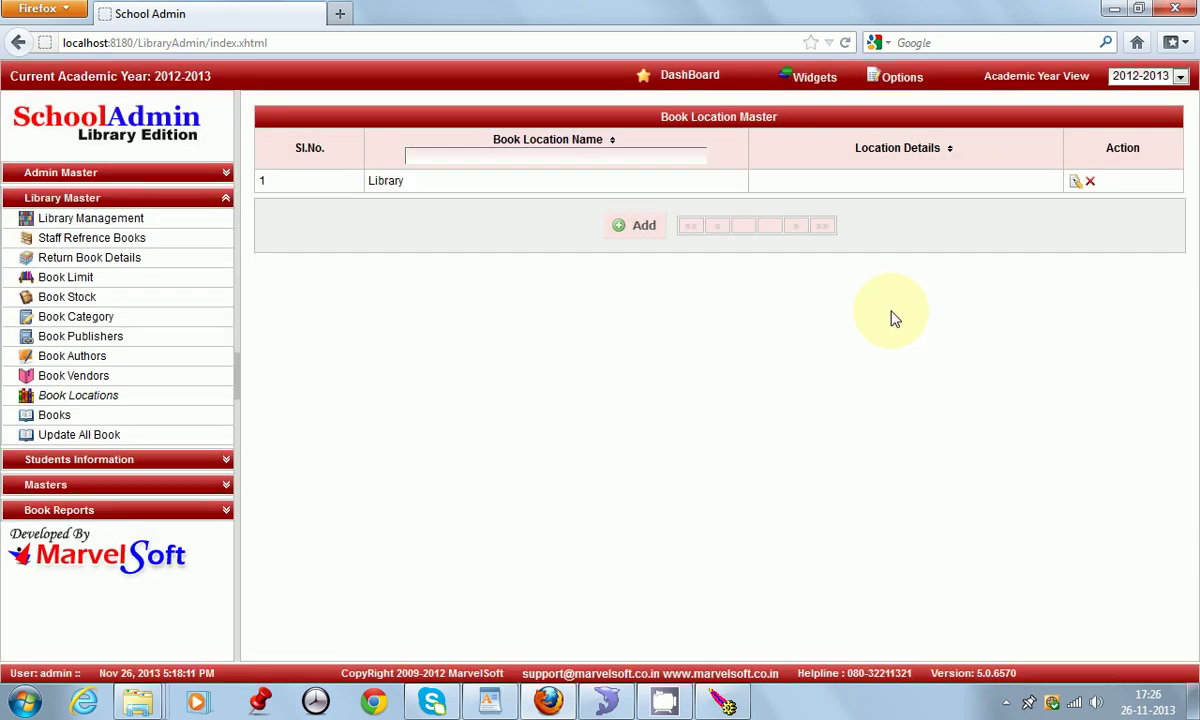
pyautogui.click(1073, 184)
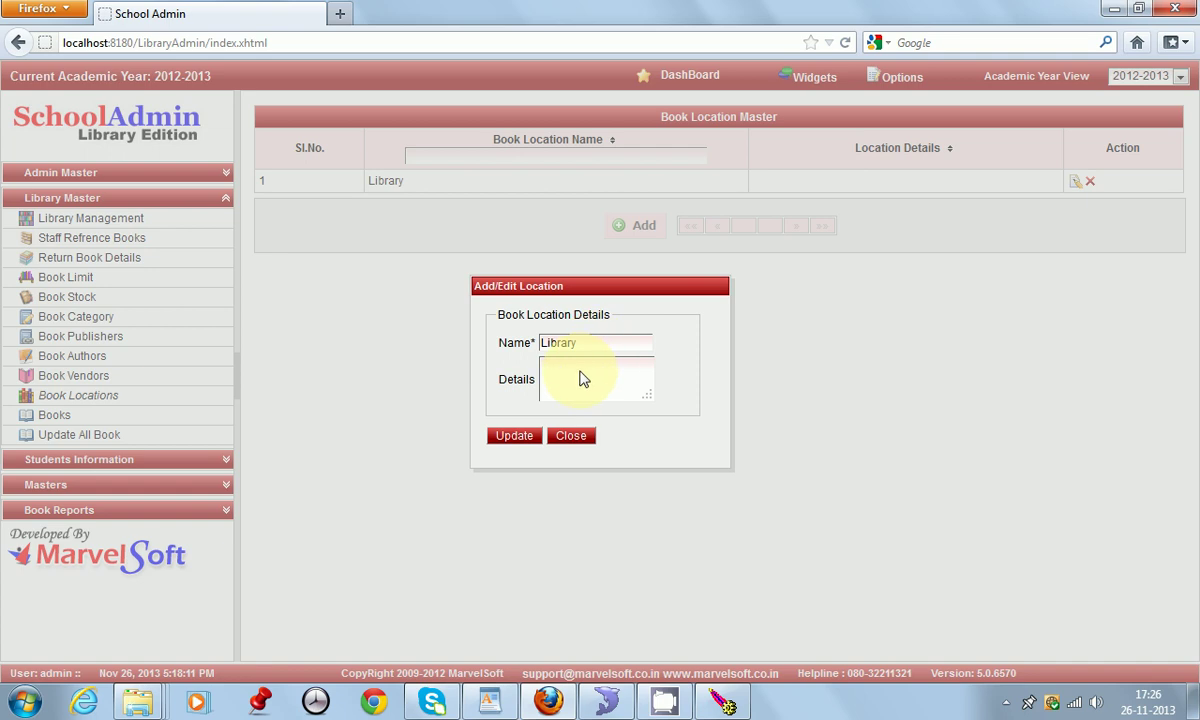
pyautogui.click(571, 440)
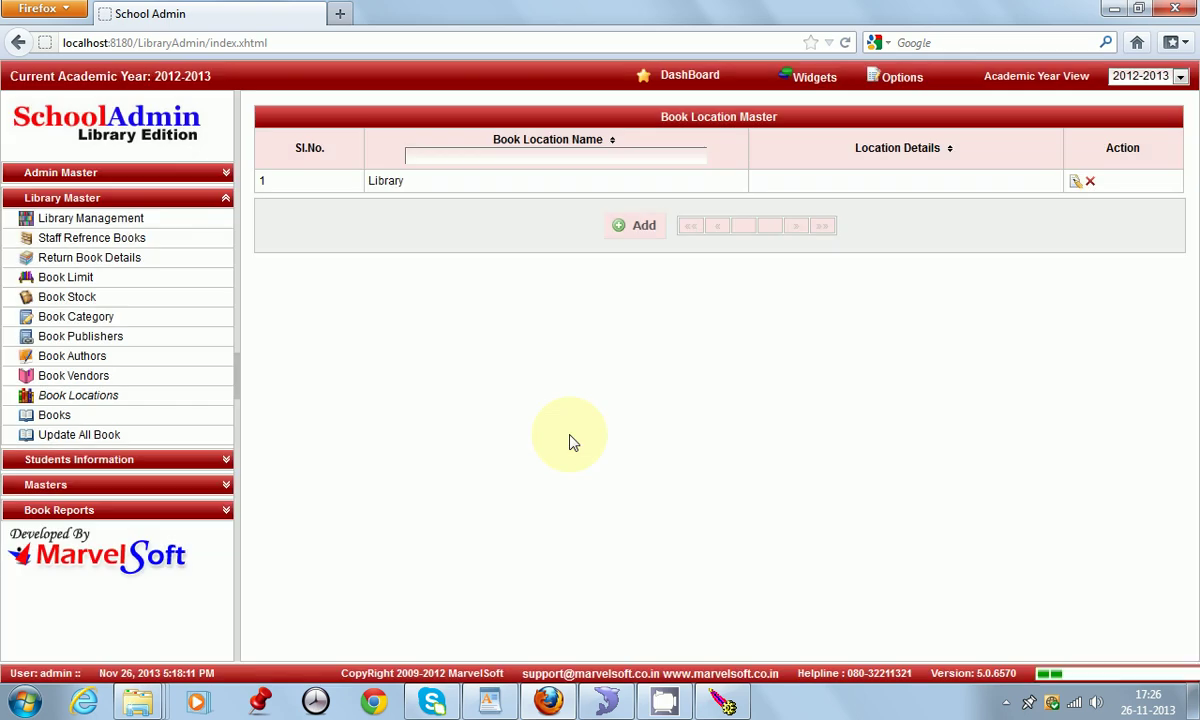
# Step: Open the Books page's new book form, check the Author and Location lists, then close it unsaved
pyautogui.click(72, 420)
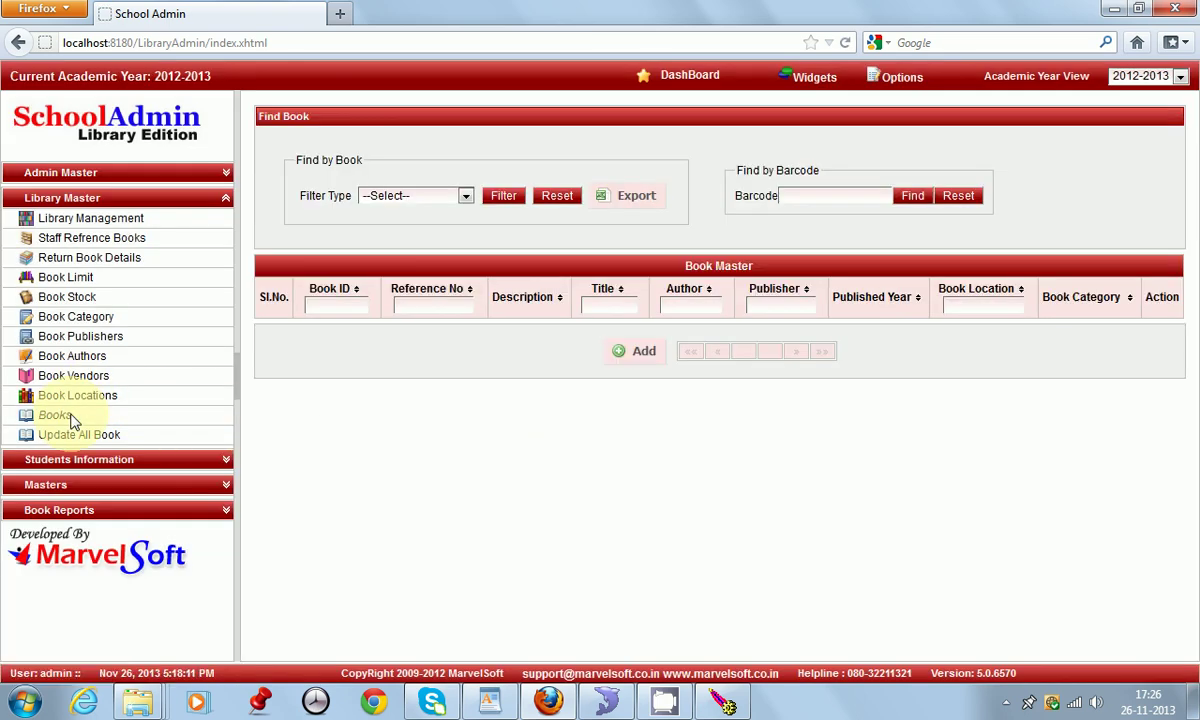
pyautogui.click(641, 358)
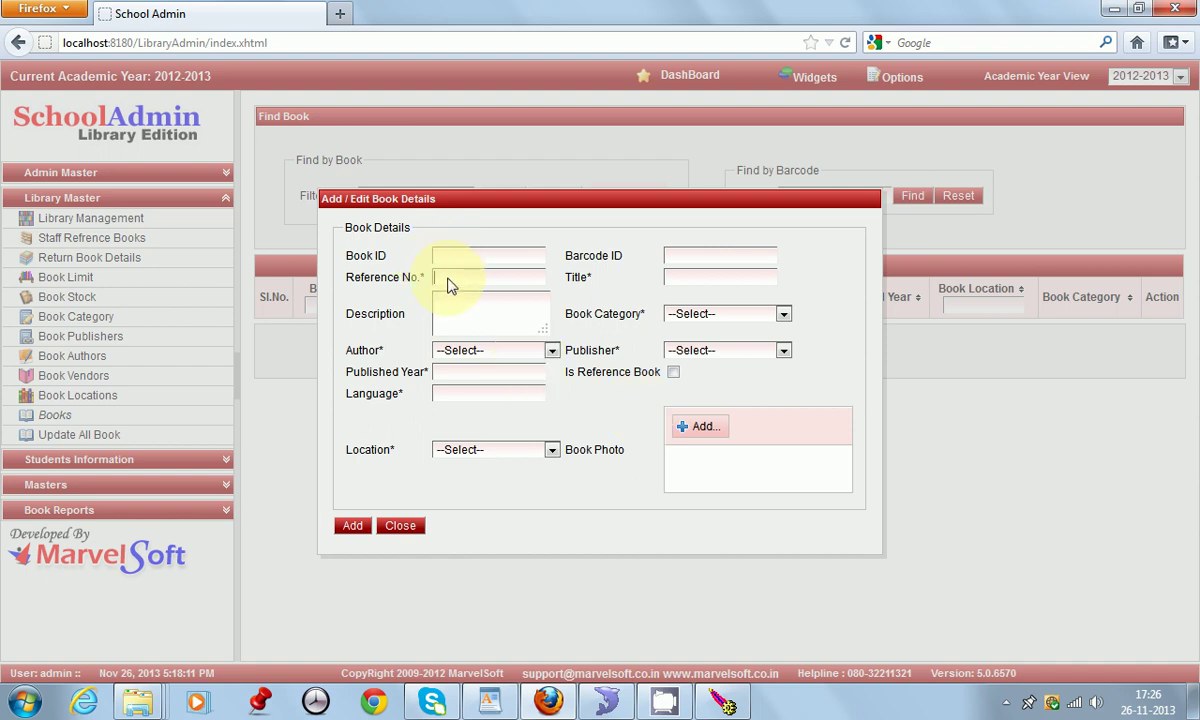
pyautogui.click(494, 352)
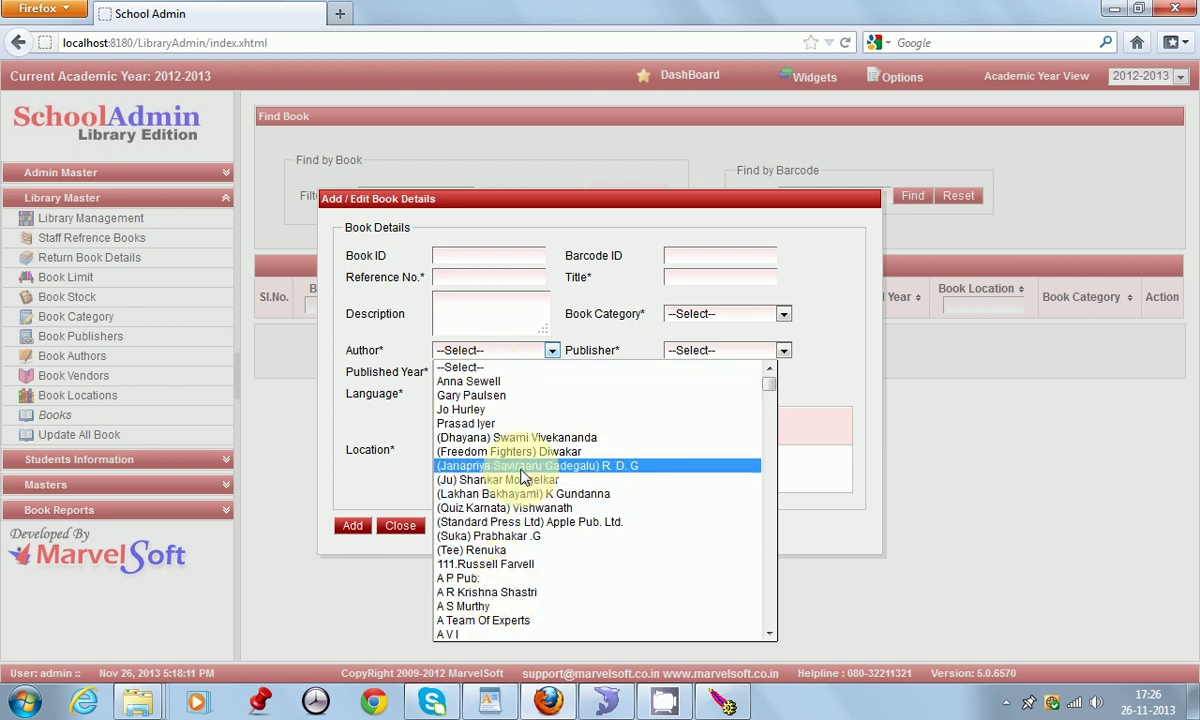
pyautogui.click(518, 364)
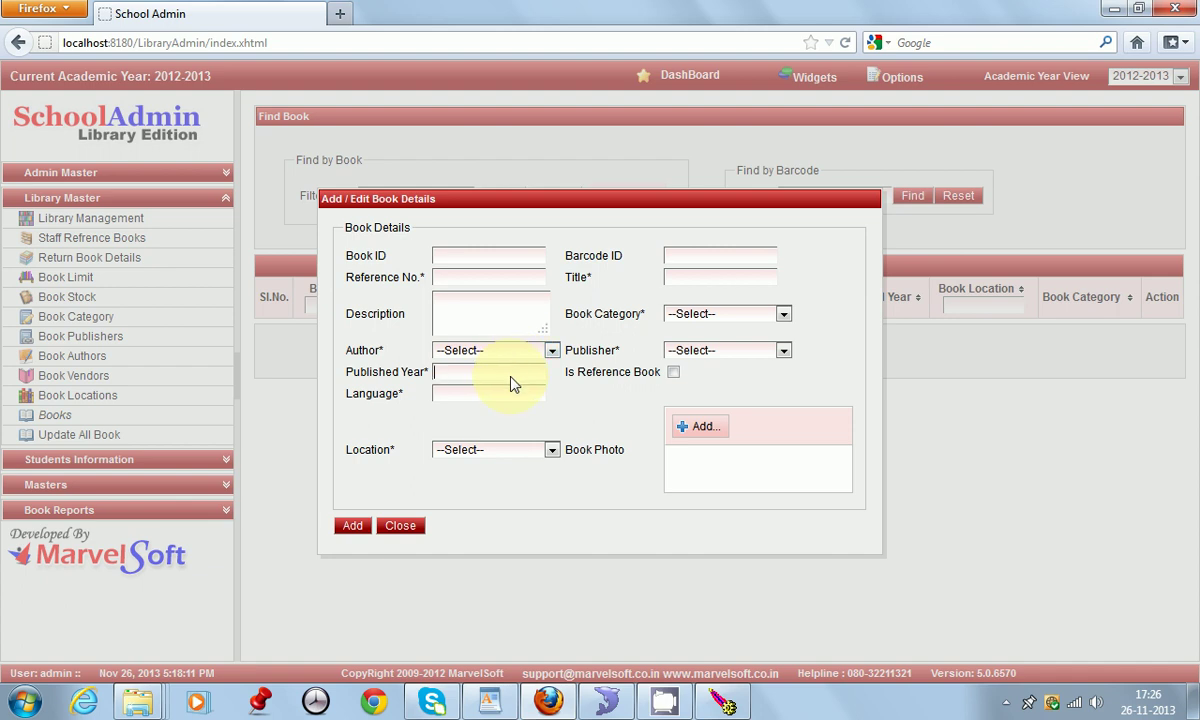
pyautogui.click(510, 452)
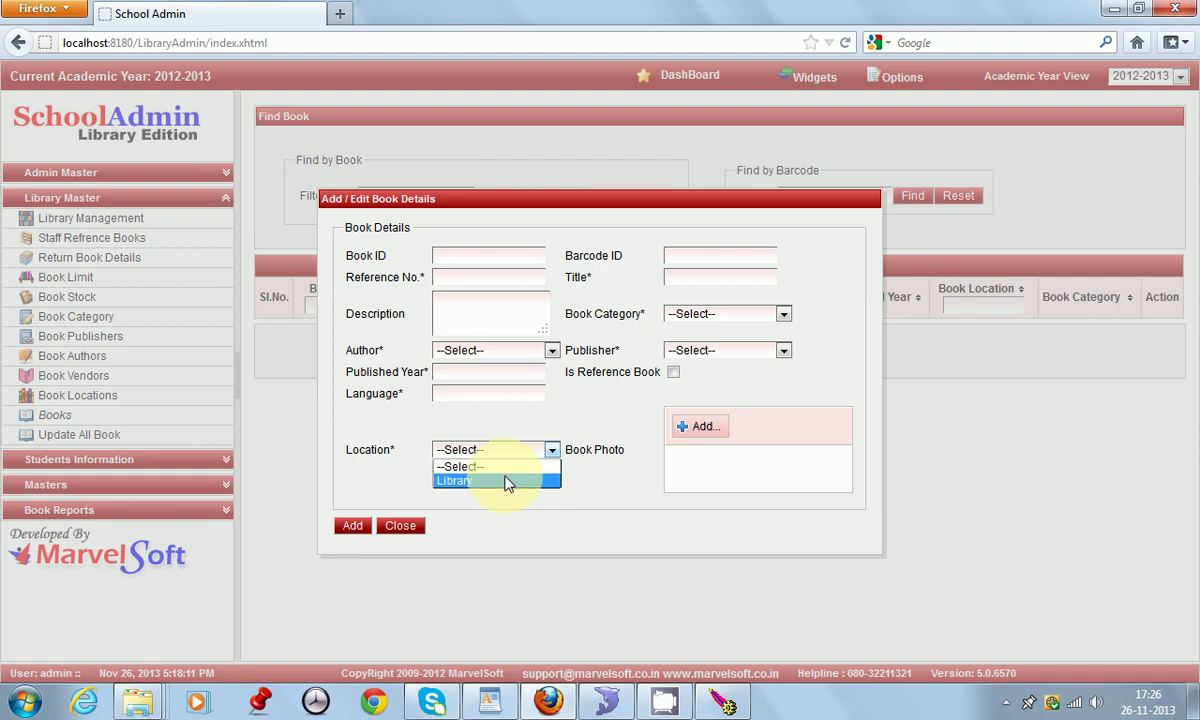
pyautogui.click(498, 449)
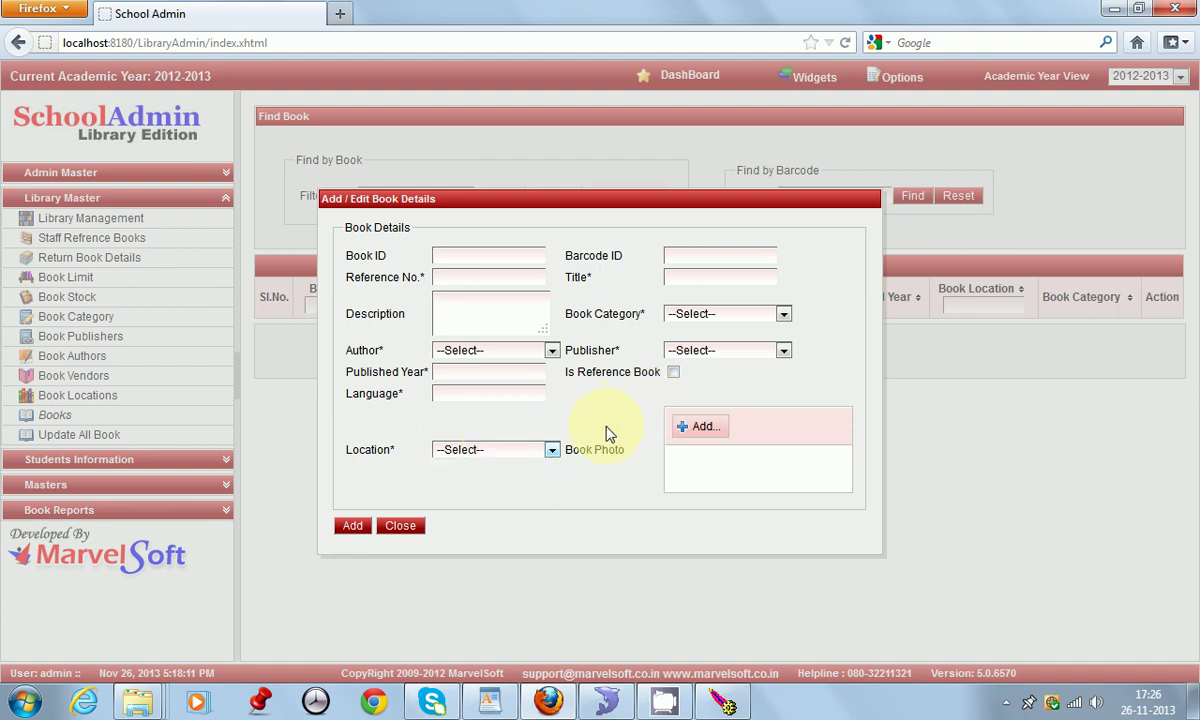
pyautogui.click(703, 430)
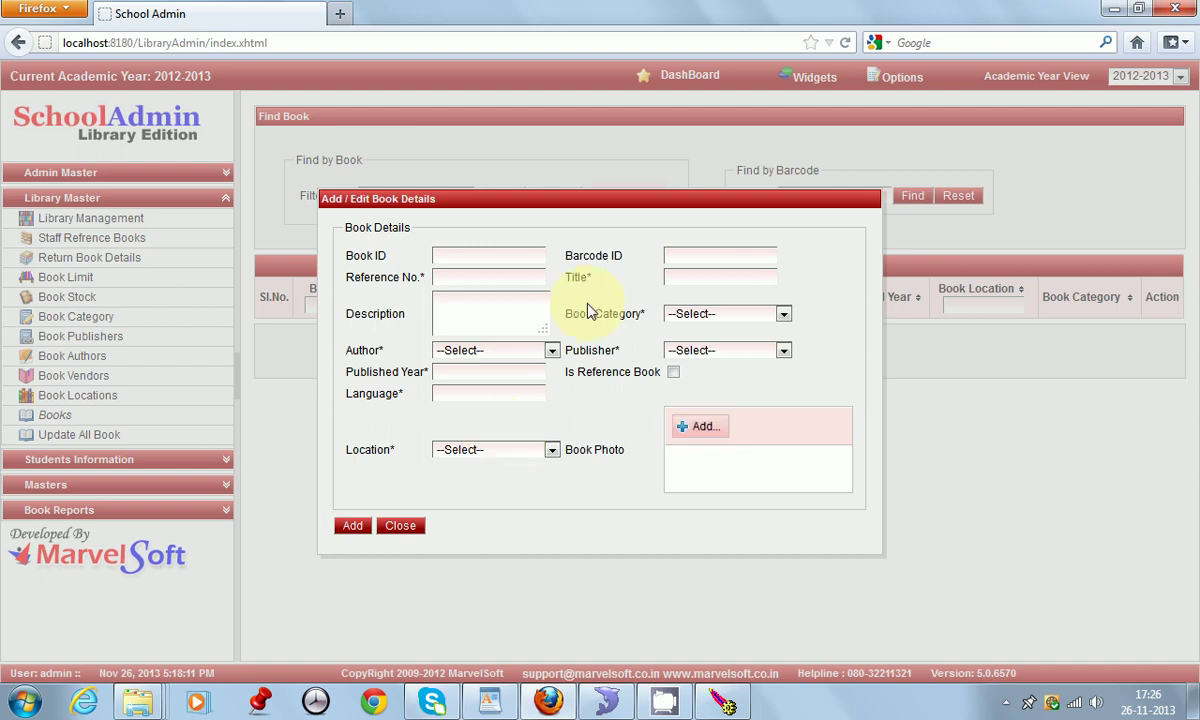
pyautogui.click(402, 526)
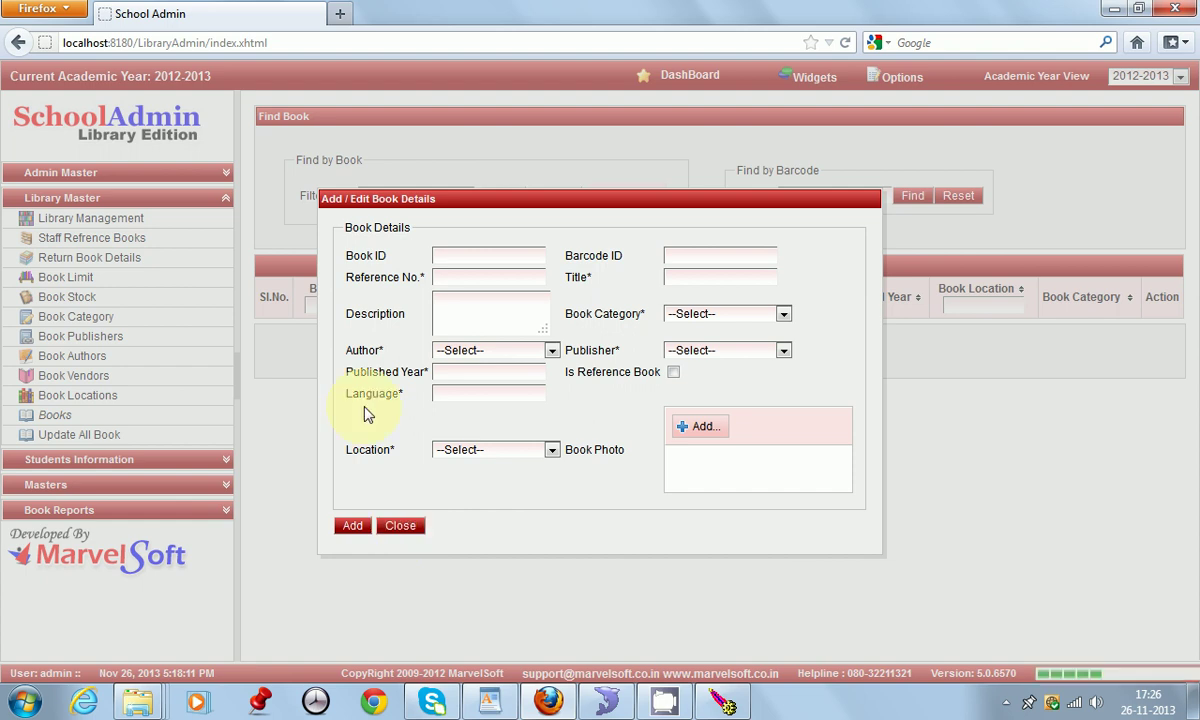
# Step: Filter the Book Master by BOOKCATEGORY, choosing the Art And Craft category
pyautogui.click(466, 199)
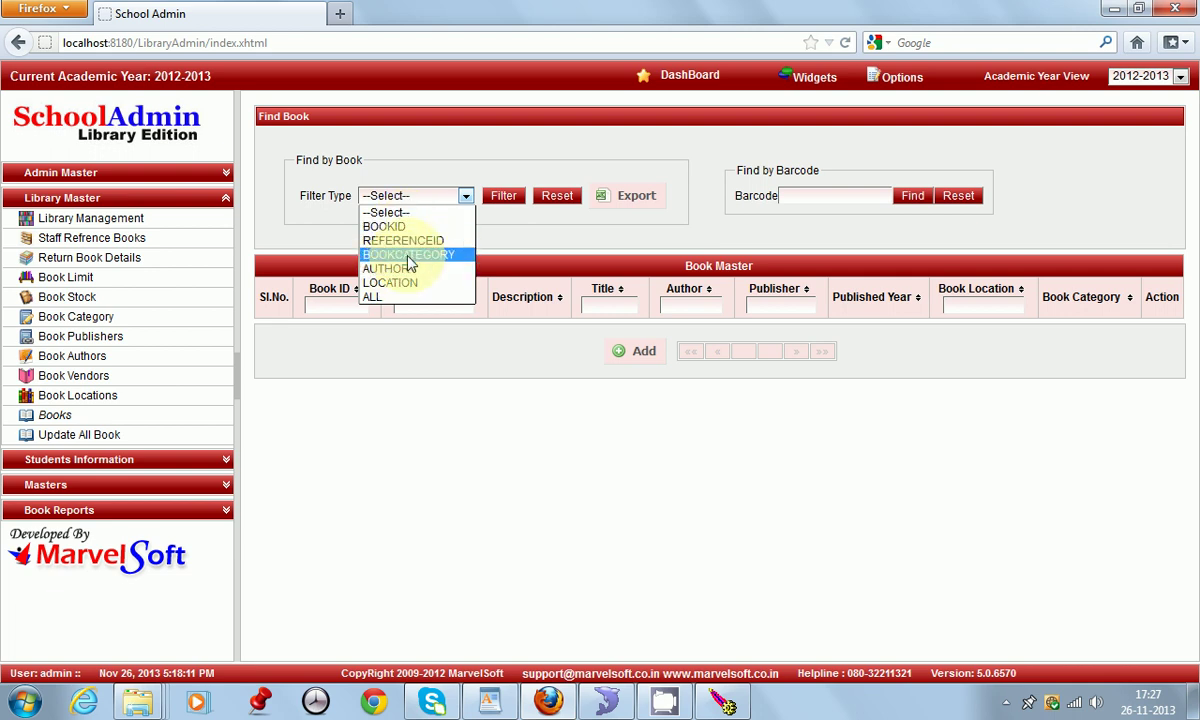
pyautogui.click(415, 256)
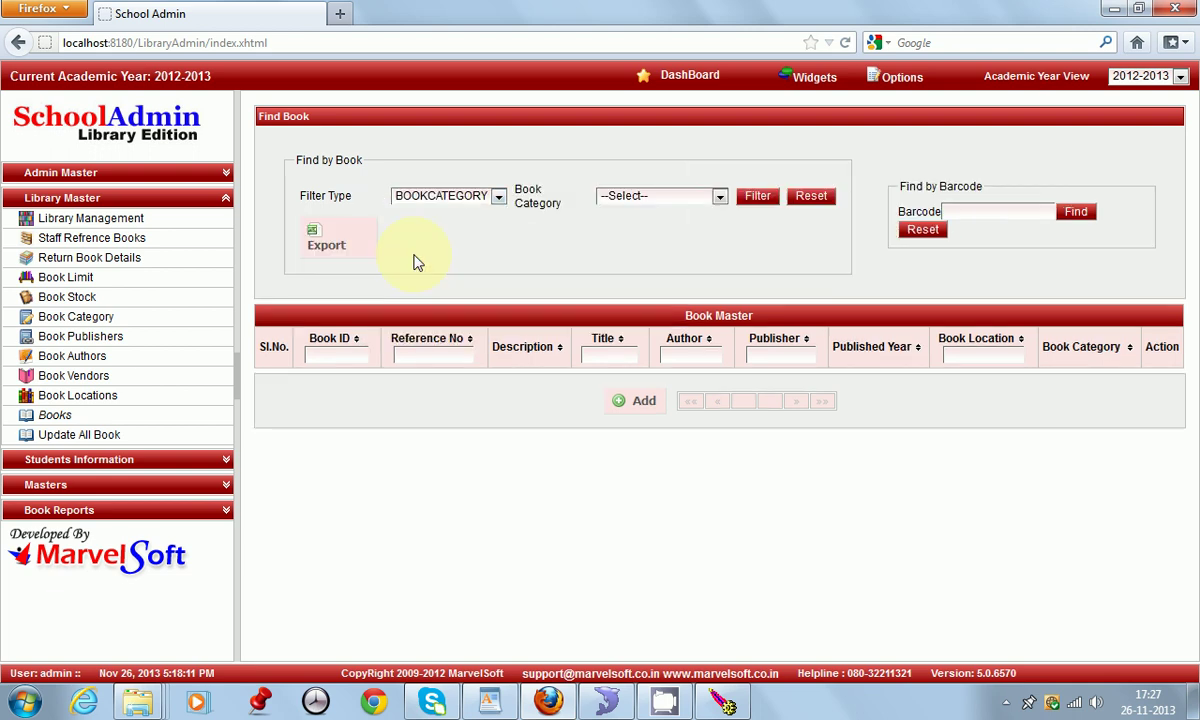
pyautogui.click(689, 201)
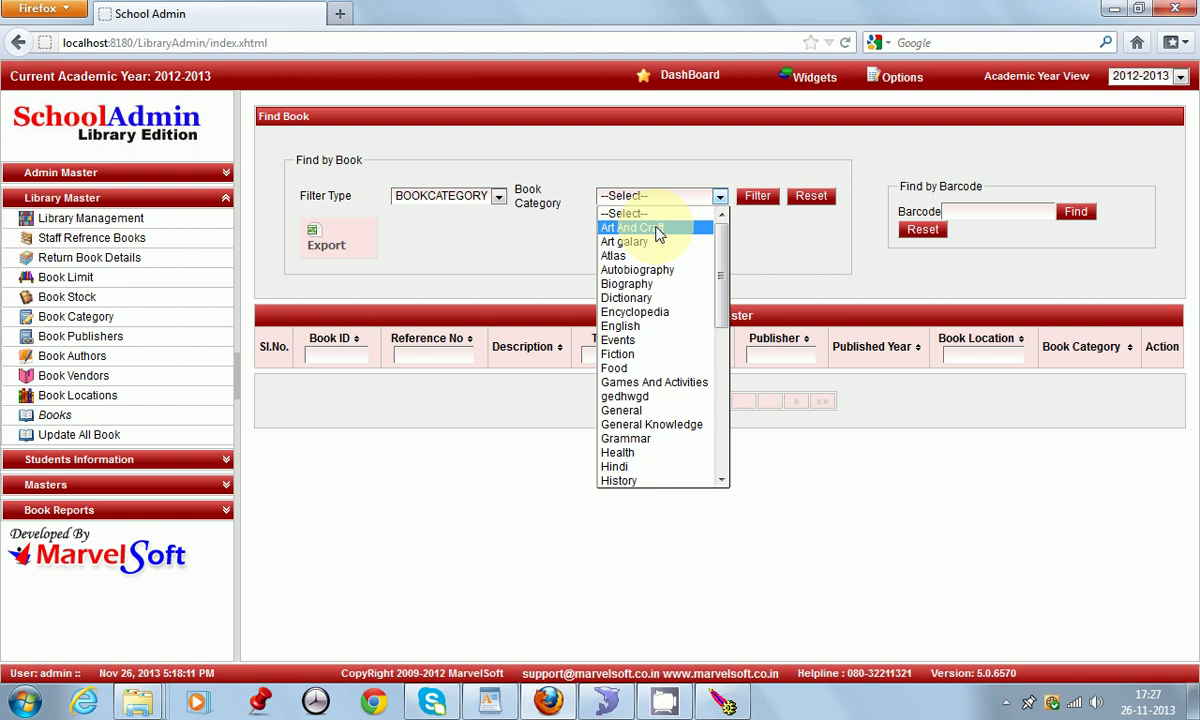
pyautogui.click(658, 229)
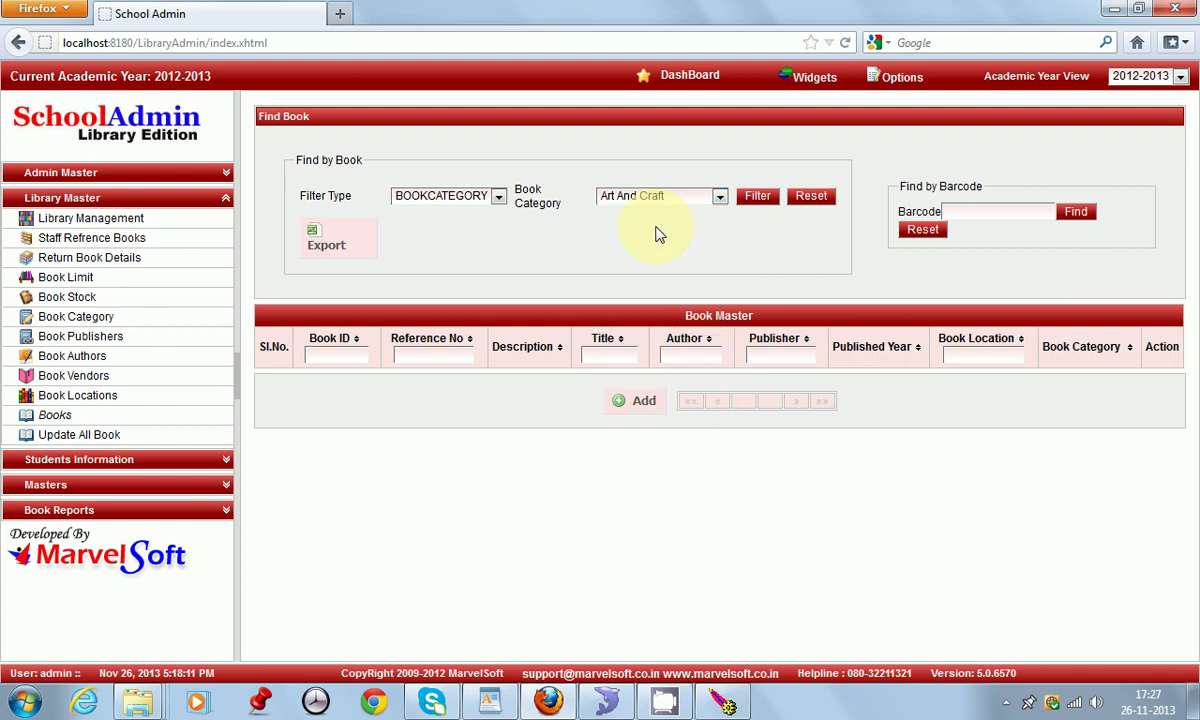
pyautogui.click(760, 199)
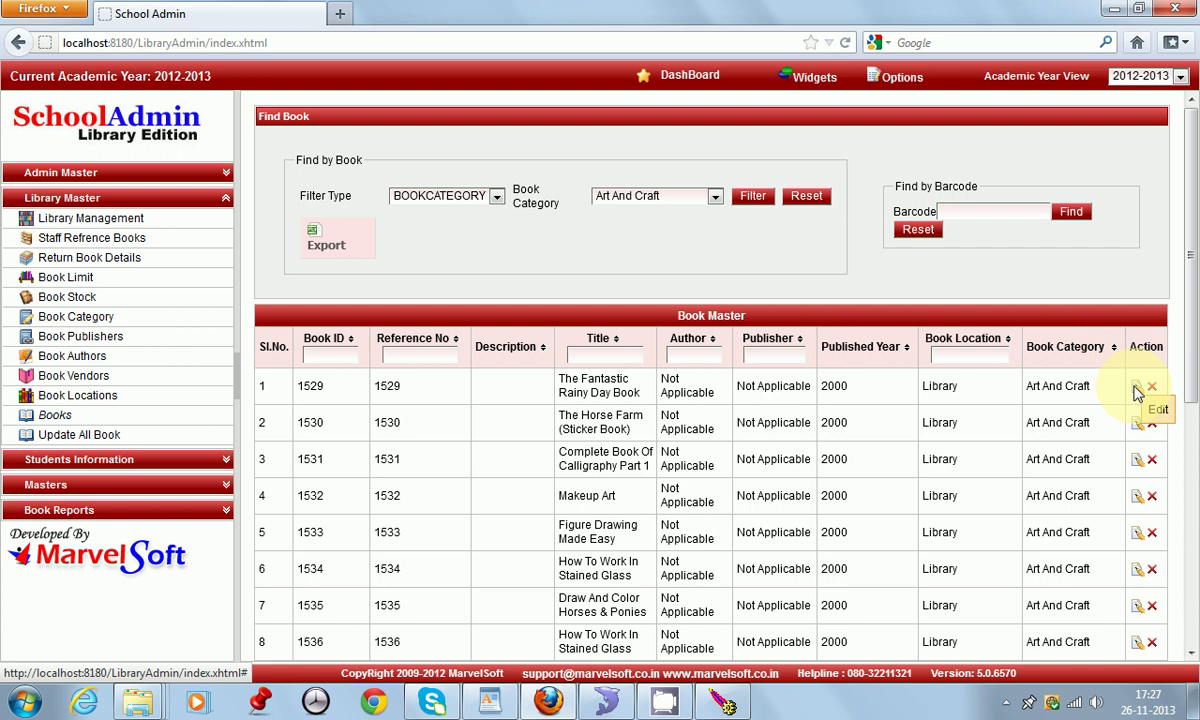
# Step: Open book 1529's details, type an 'Art and category' description, then close without saving
pyautogui.click(1137, 388)
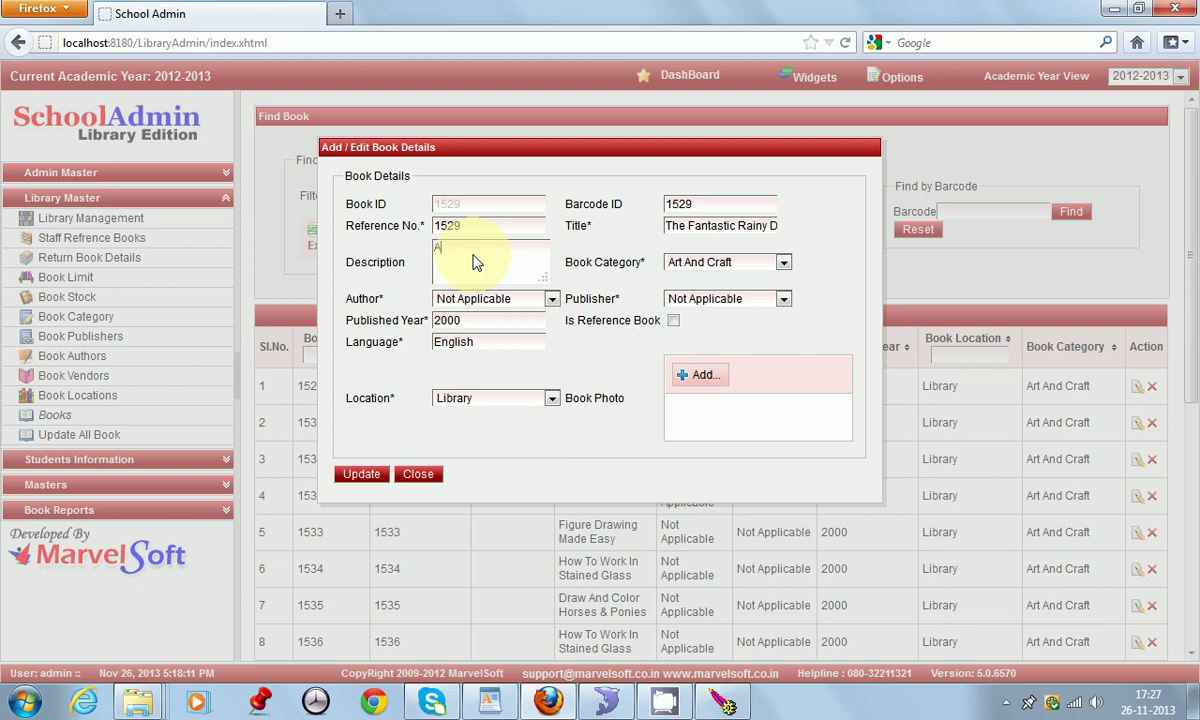
pyautogui.write('Art')
pyautogui.write(' and cate')
pyautogui.write('oty')
pyautogui.press('BackSpace')
pyautogui.press('BackSpace')
pyautogui.press('BackSpace')
pyautogui.press('BackSpace')
pyautogui.press('BackSpace')
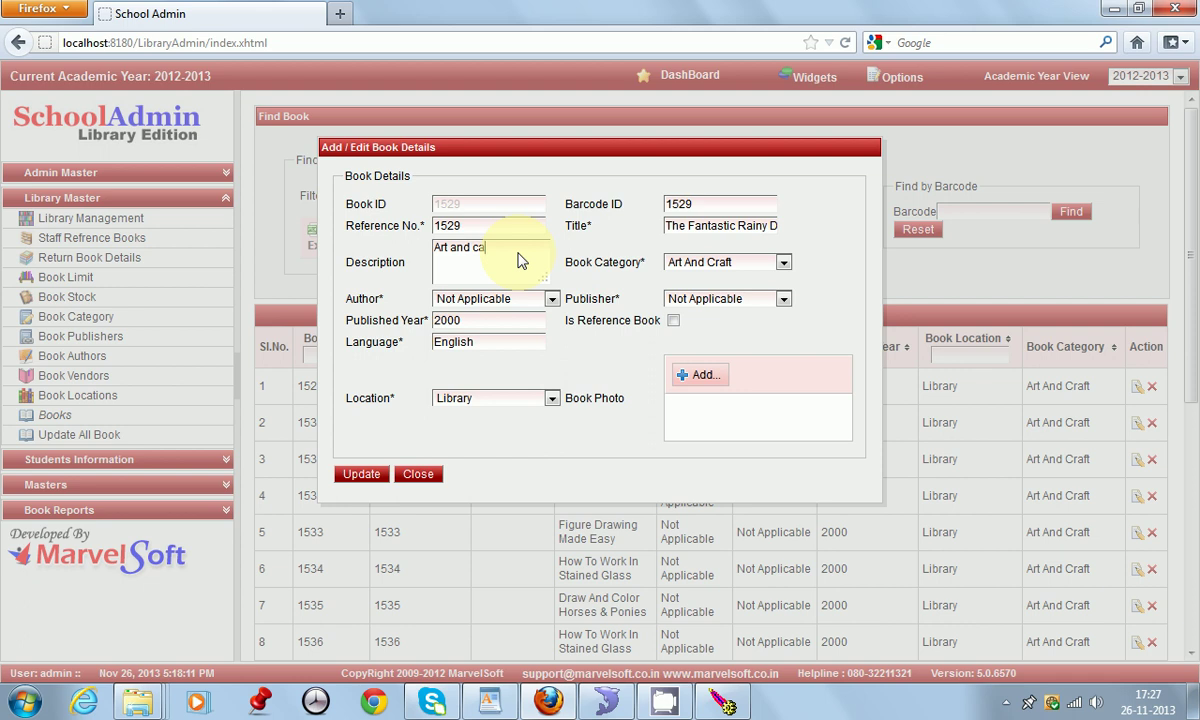
pyautogui.write('tgory')
pyautogui.click(420, 475)
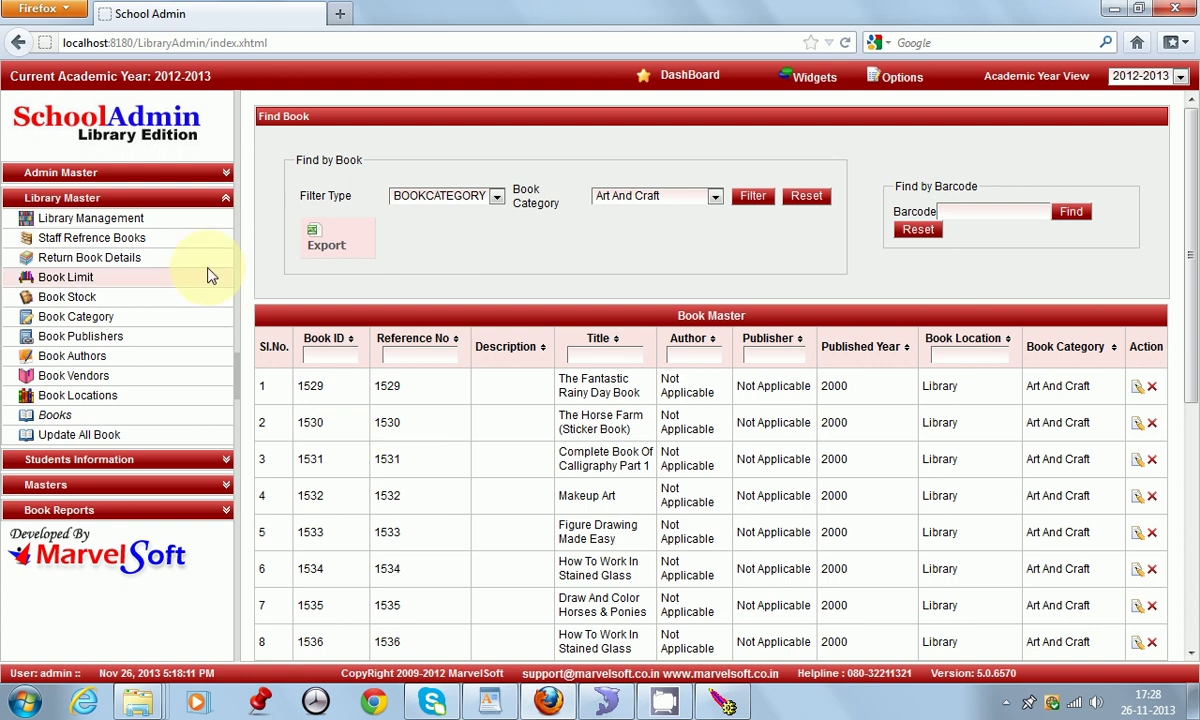
# Step: Look up Book ID 600 on the Book Stock page and view then close its purchase history
pyautogui.click(72, 297)
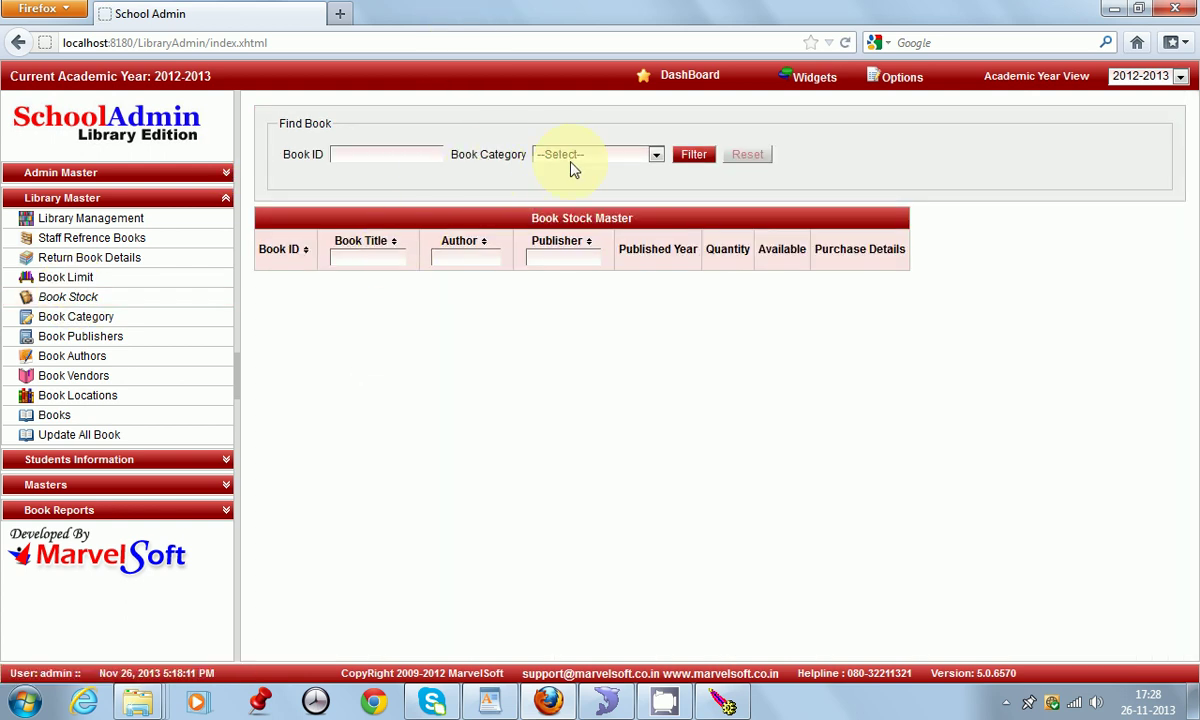
pyautogui.click(389, 163)
pyautogui.write('600')
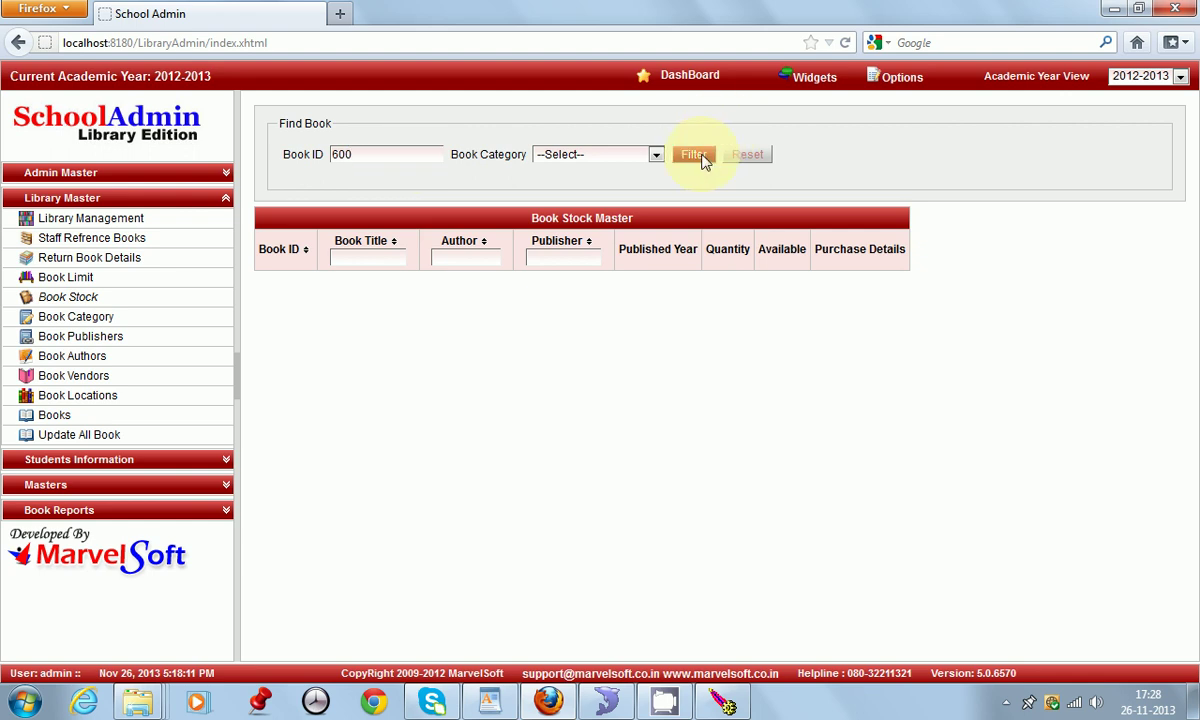
pyautogui.click(705, 162)
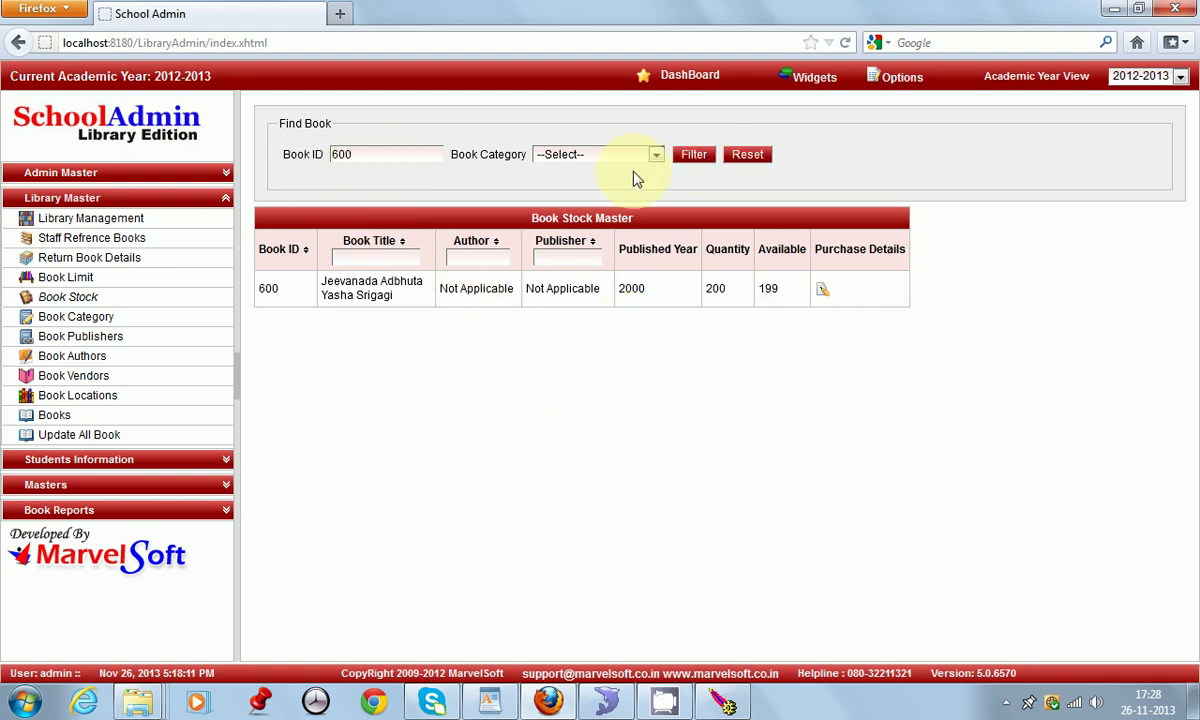
pyautogui.click(820, 290)
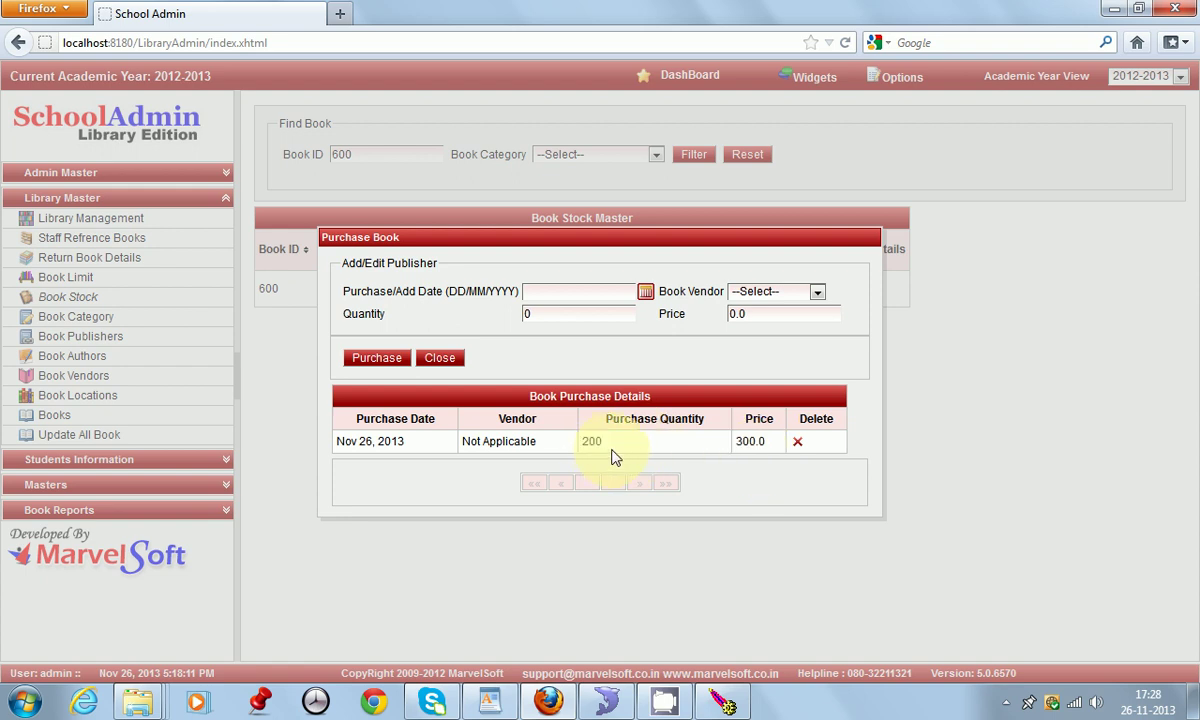
pyautogui.click(439, 359)
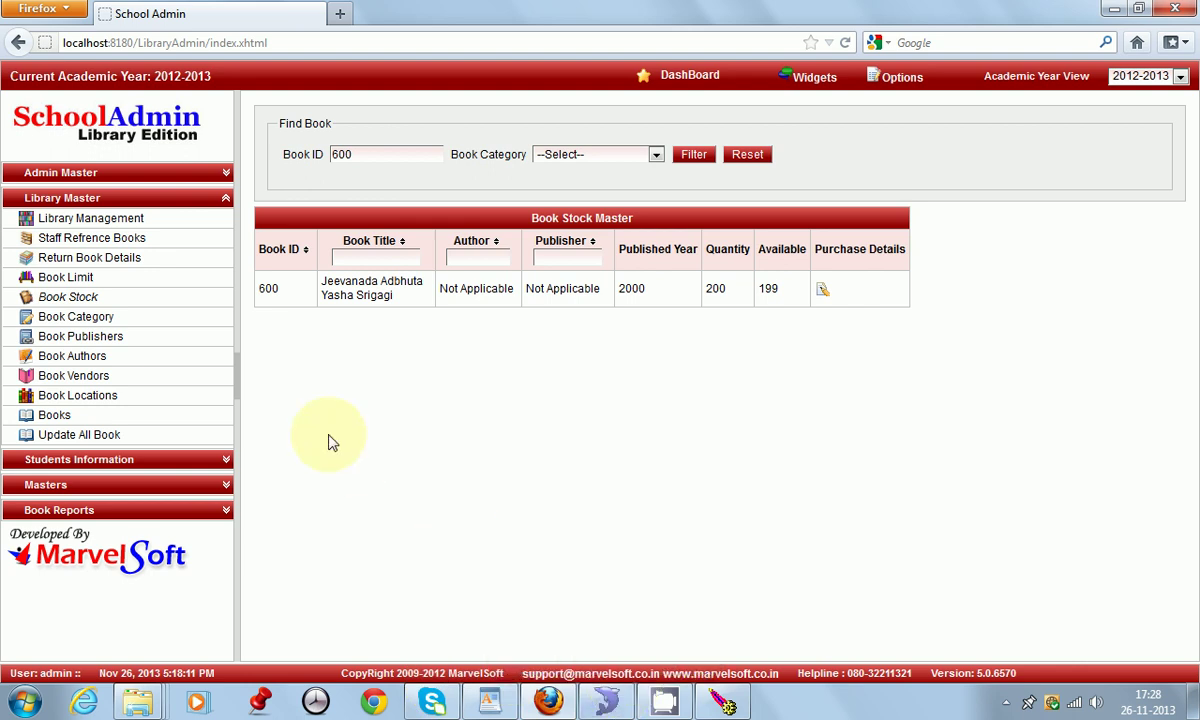
# Step: Issue Jeevanada Adbhuta Yasha Srigagi to the first Class I, section A student
pyautogui.click(112, 226)
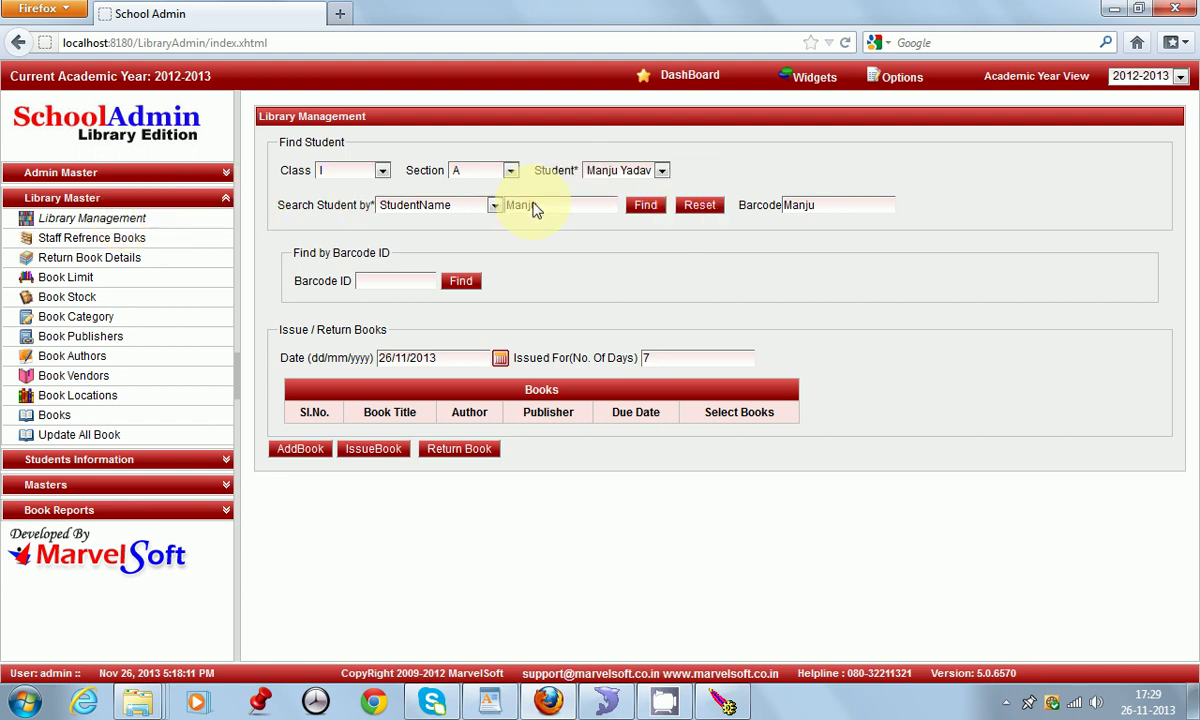
pyautogui.click(700, 207)
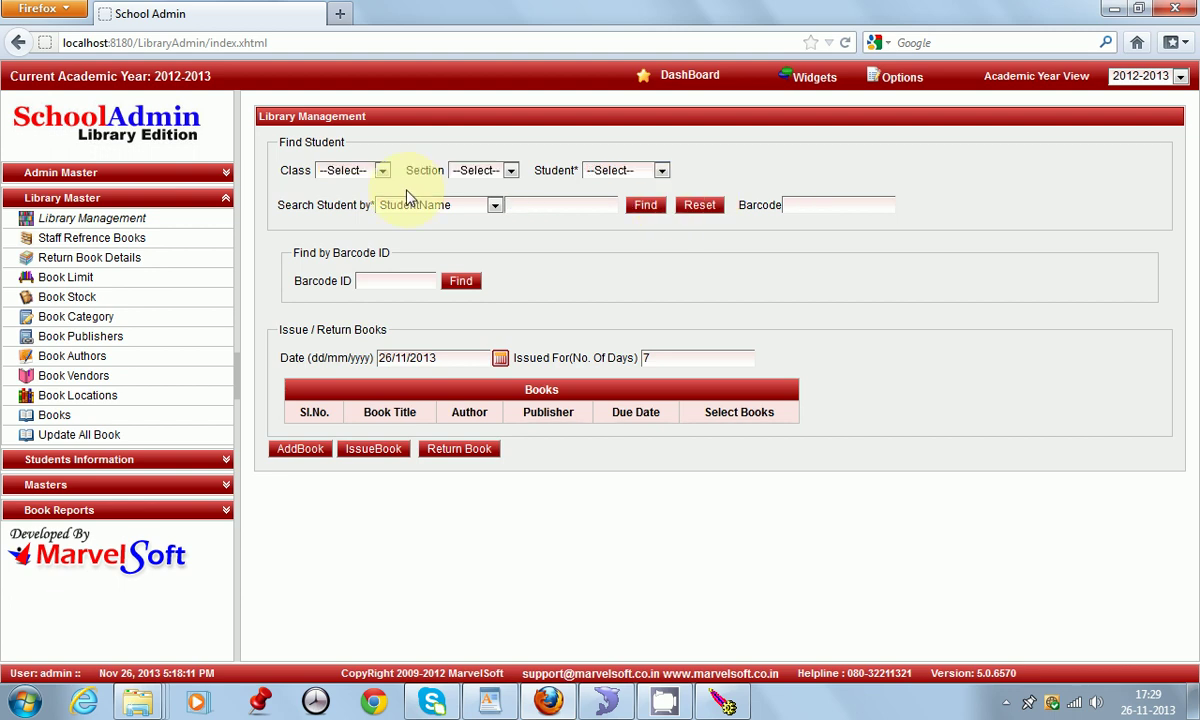
pyautogui.click(350, 170)
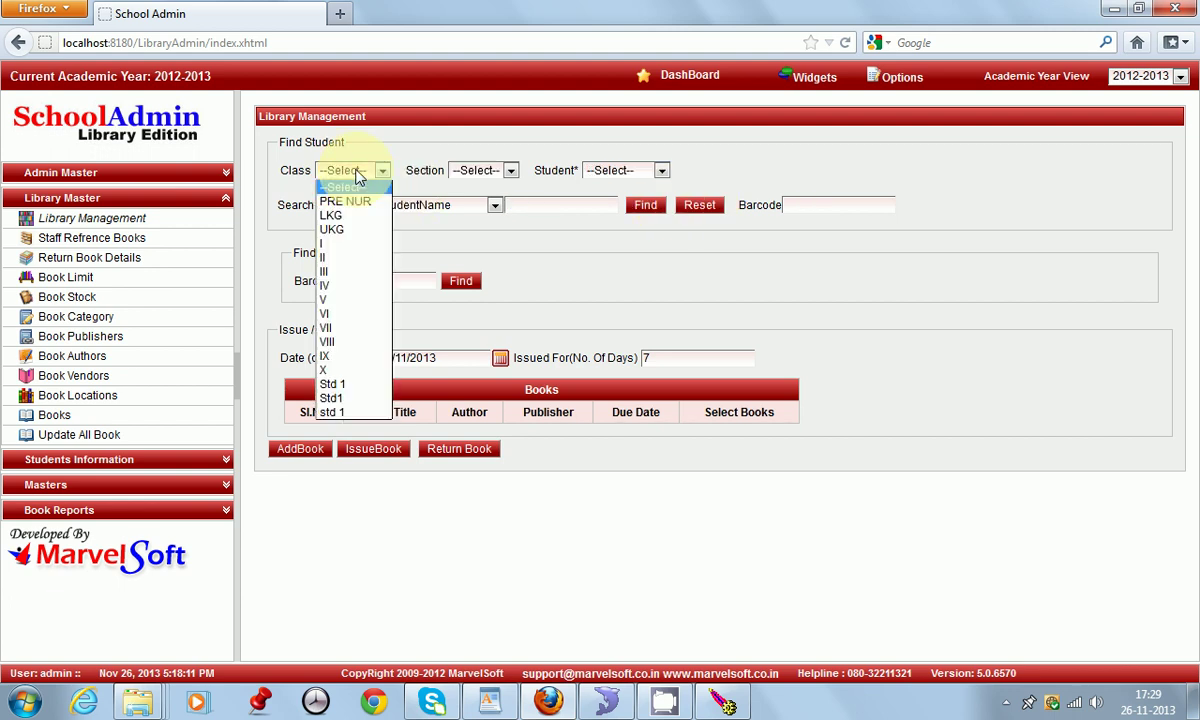
pyautogui.click(340, 243)
pyautogui.click(482, 172)
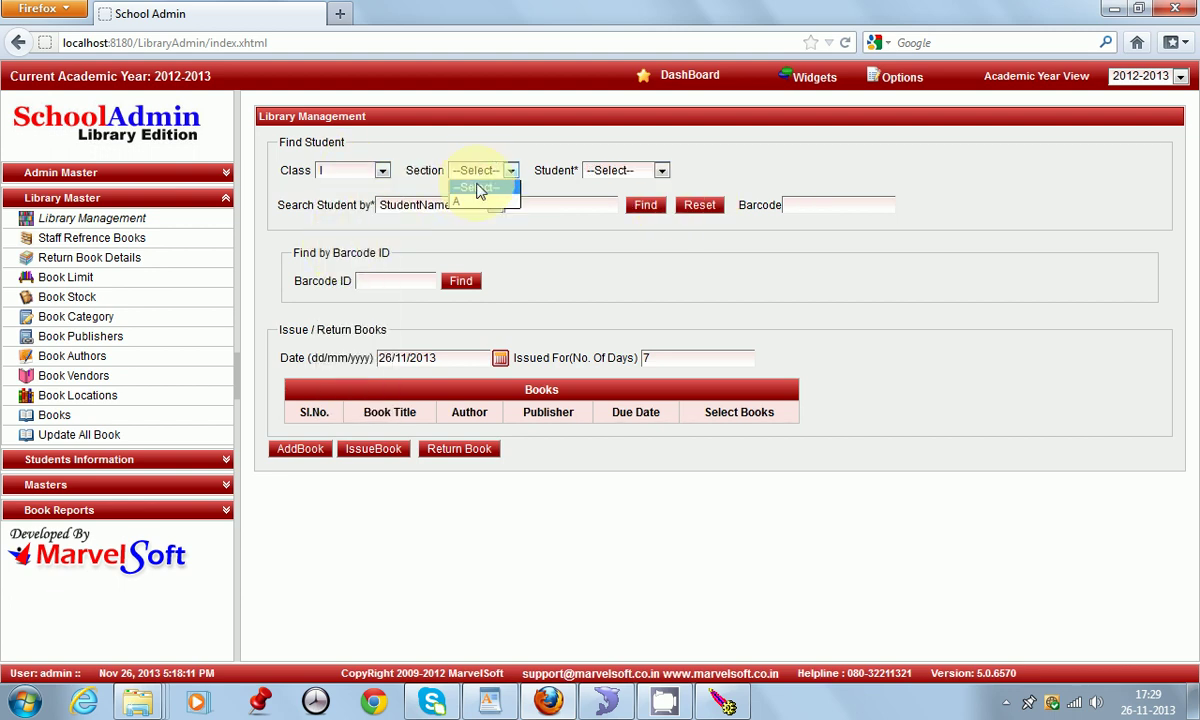
pyautogui.click(477, 200)
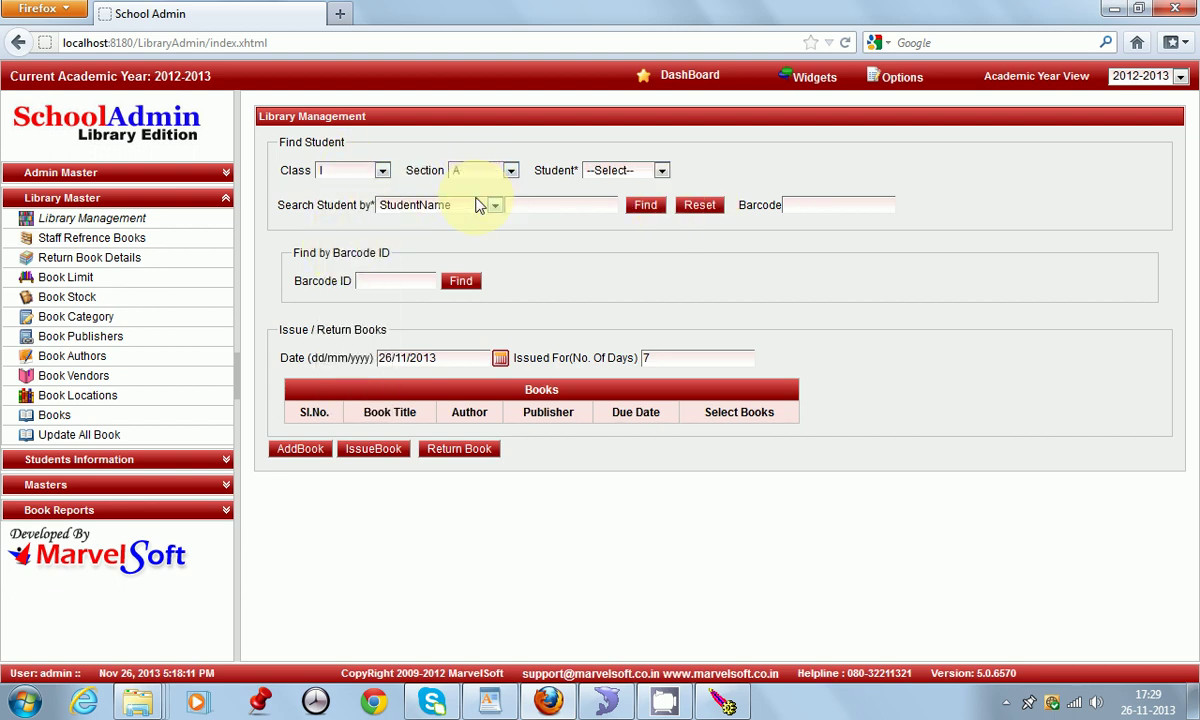
pyautogui.click(647, 170)
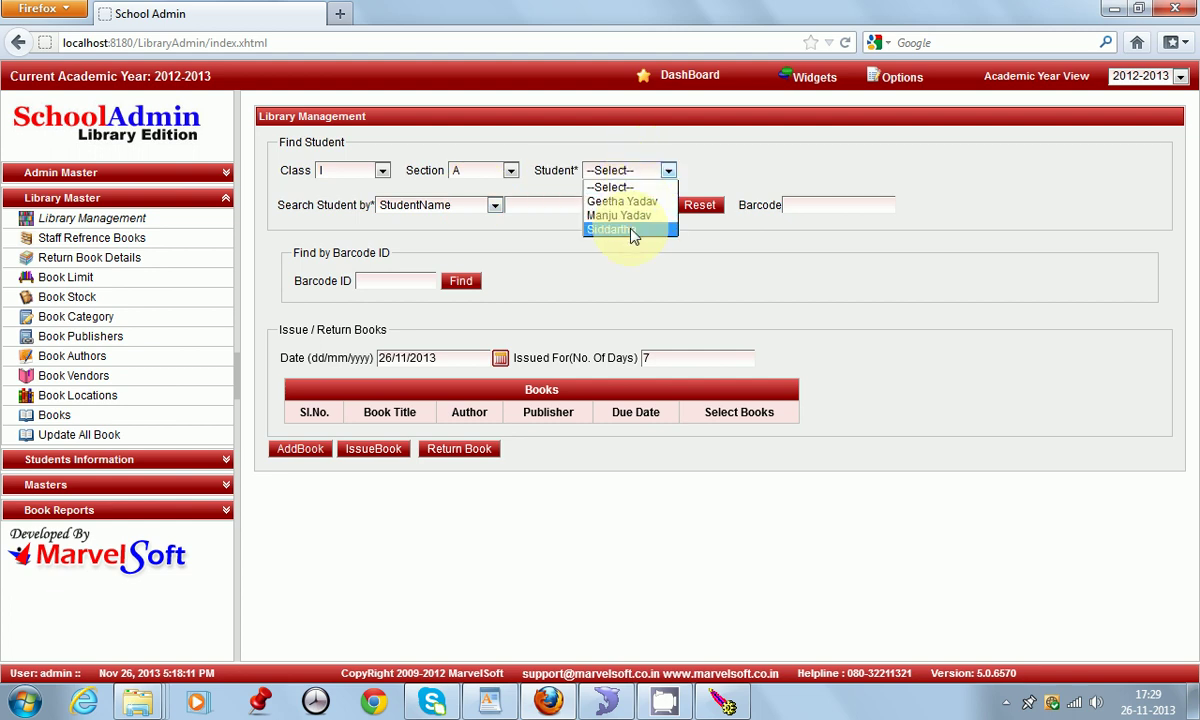
pyautogui.click(610, 201)
pyautogui.click(637, 205)
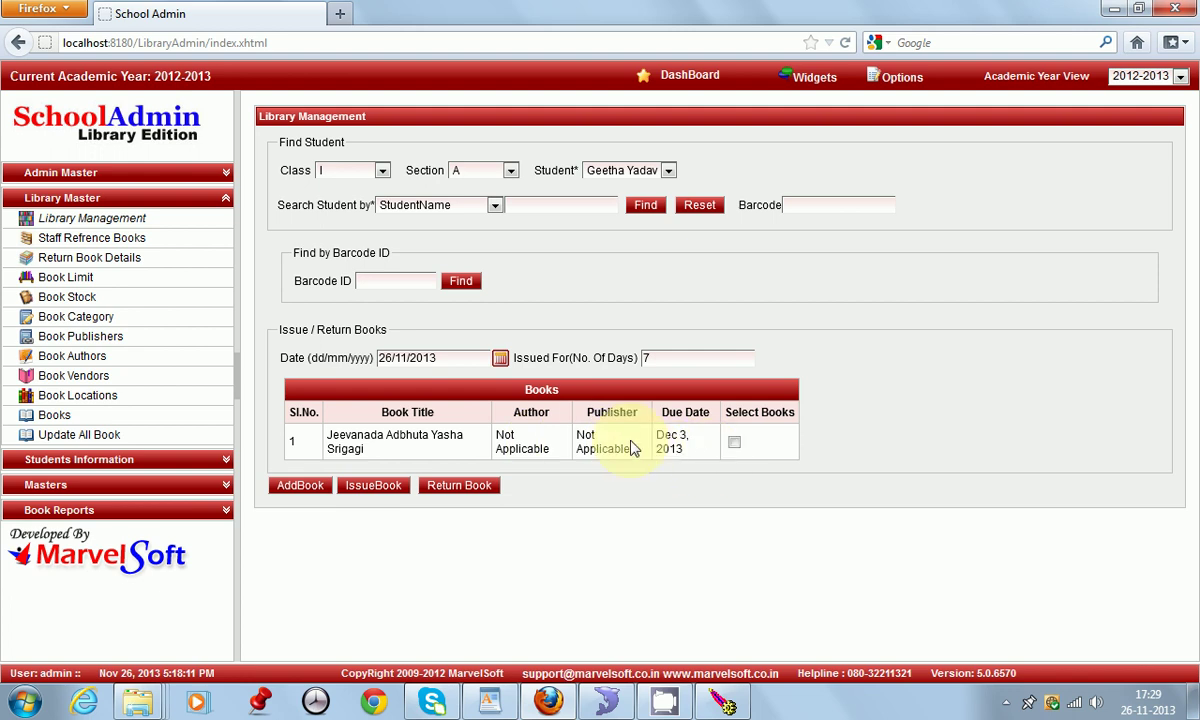
pyautogui.click(735, 442)
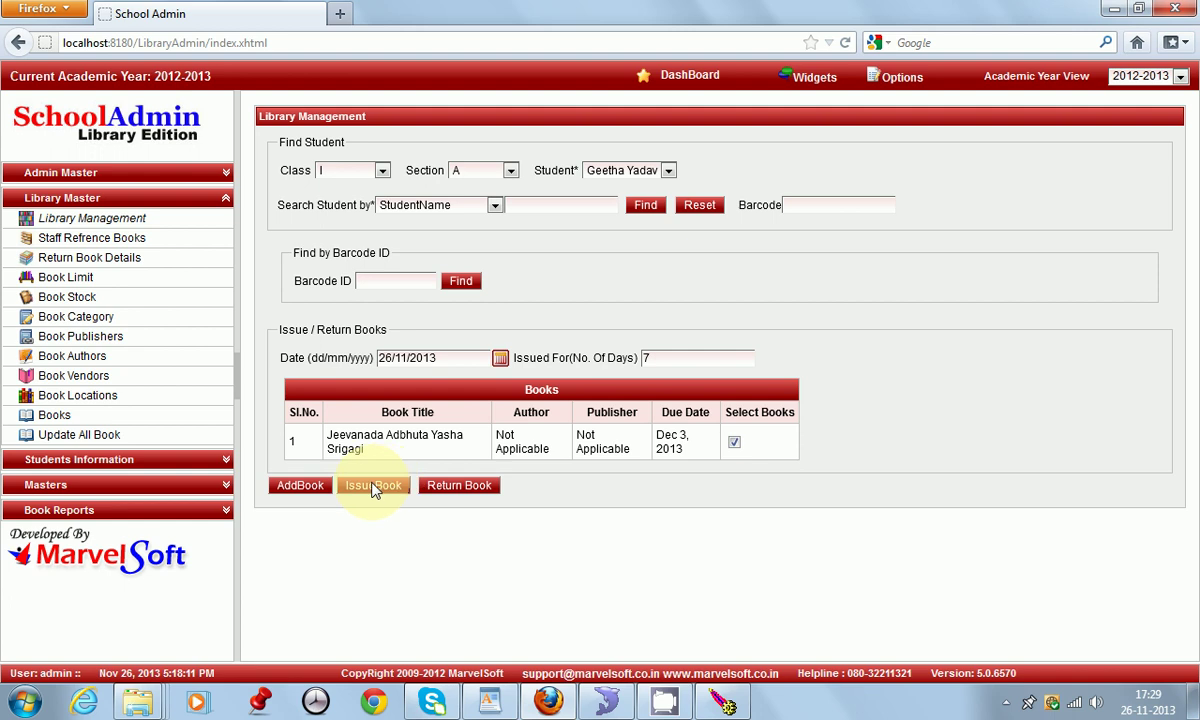
pyautogui.click(373, 486)
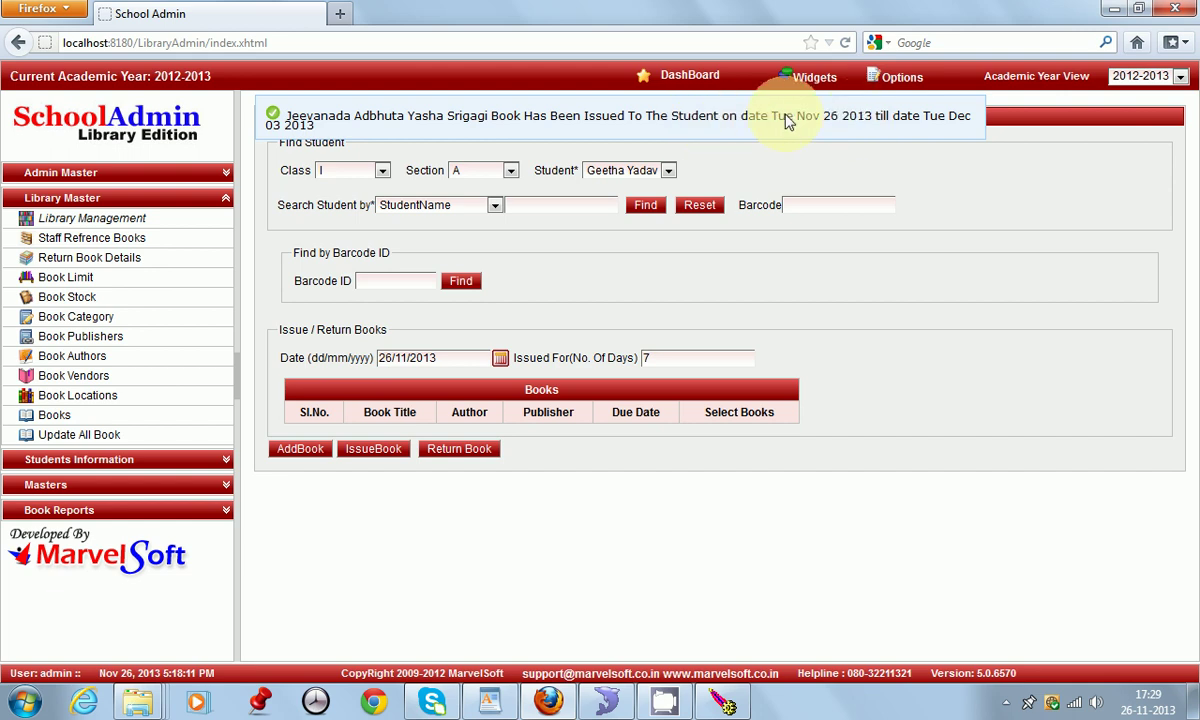
# Step: Switch to the second student in the list and load their books
pyautogui.click(650, 172)
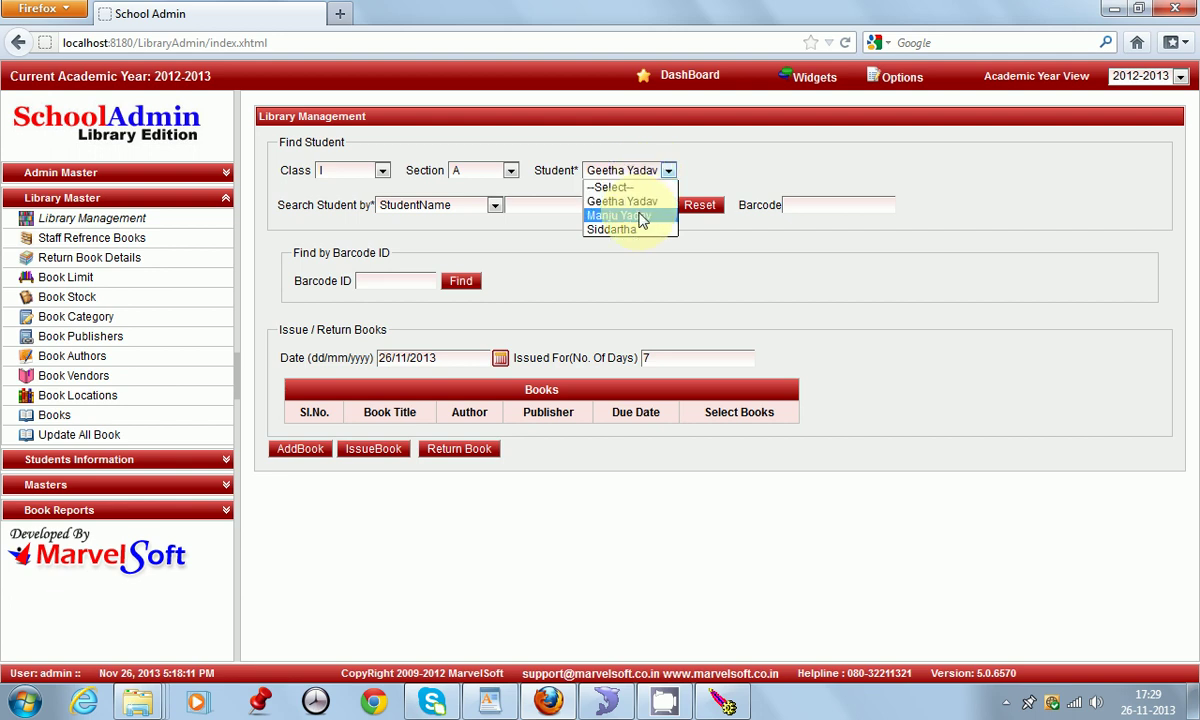
pyautogui.click(641, 218)
pyautogui.click(645, 205)
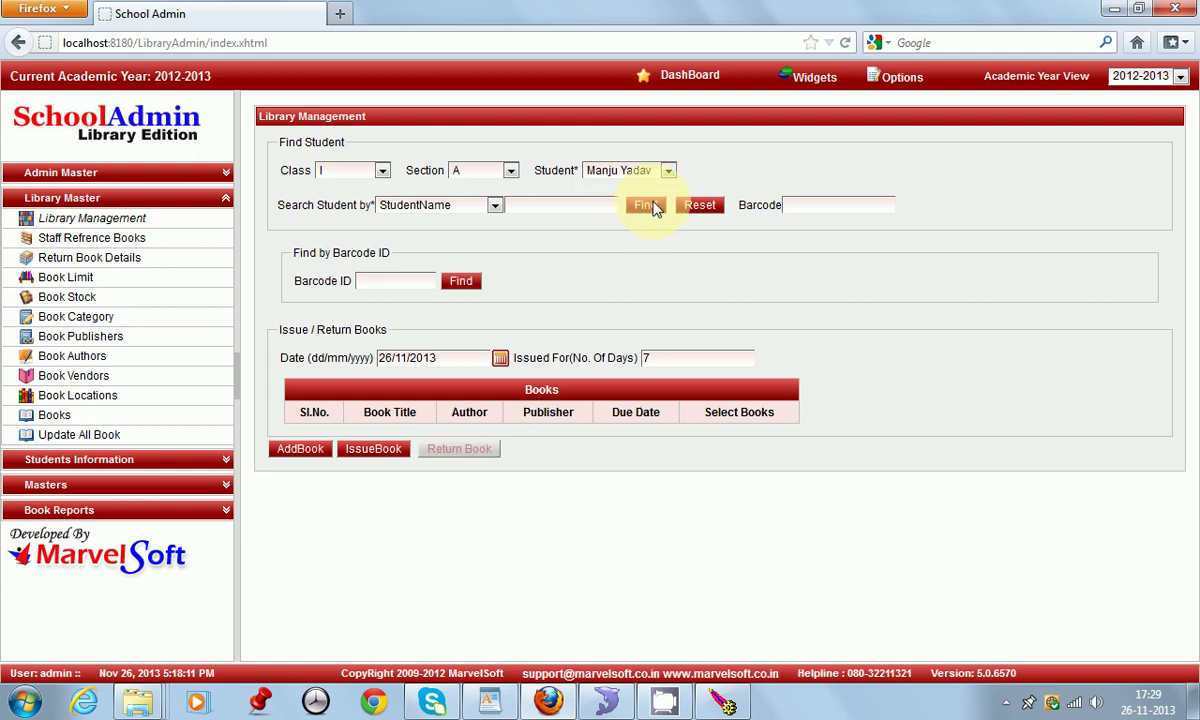
# Step: Find reference 1529 and issue The Fantastic Rainy Day Book to this student, then reset the form
pyautogui.click(306, 452)
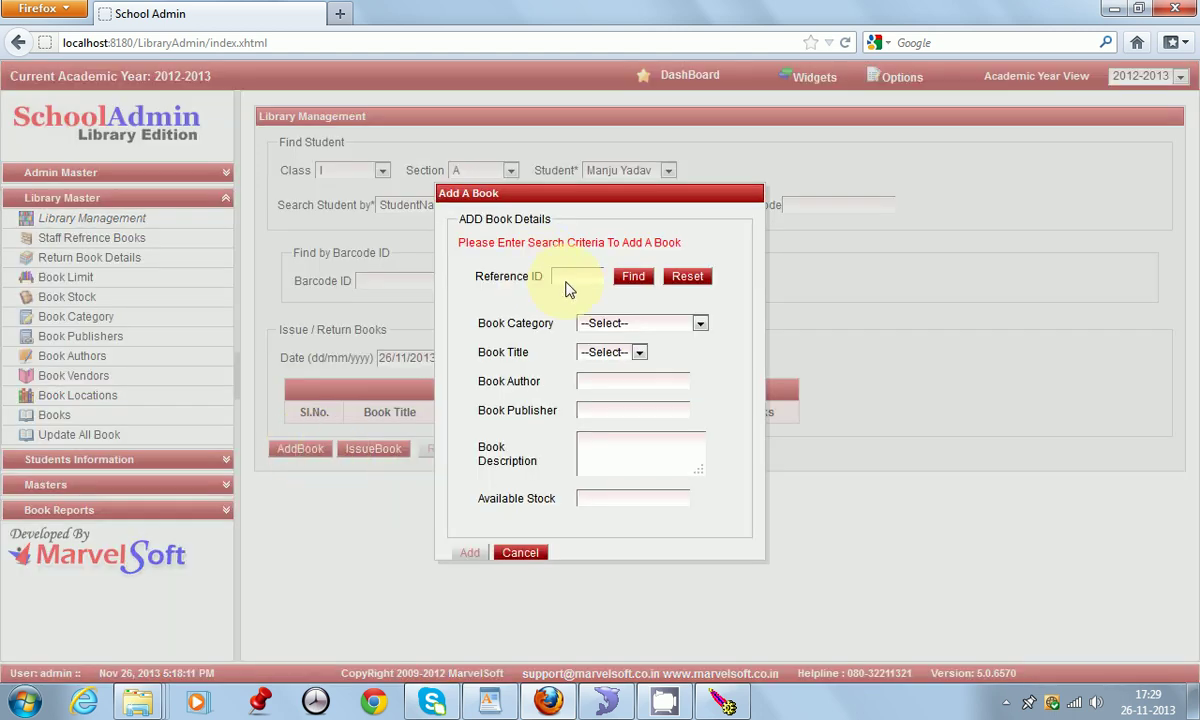
pyautogui.write('1529')
pyautogui.click(630, 280)
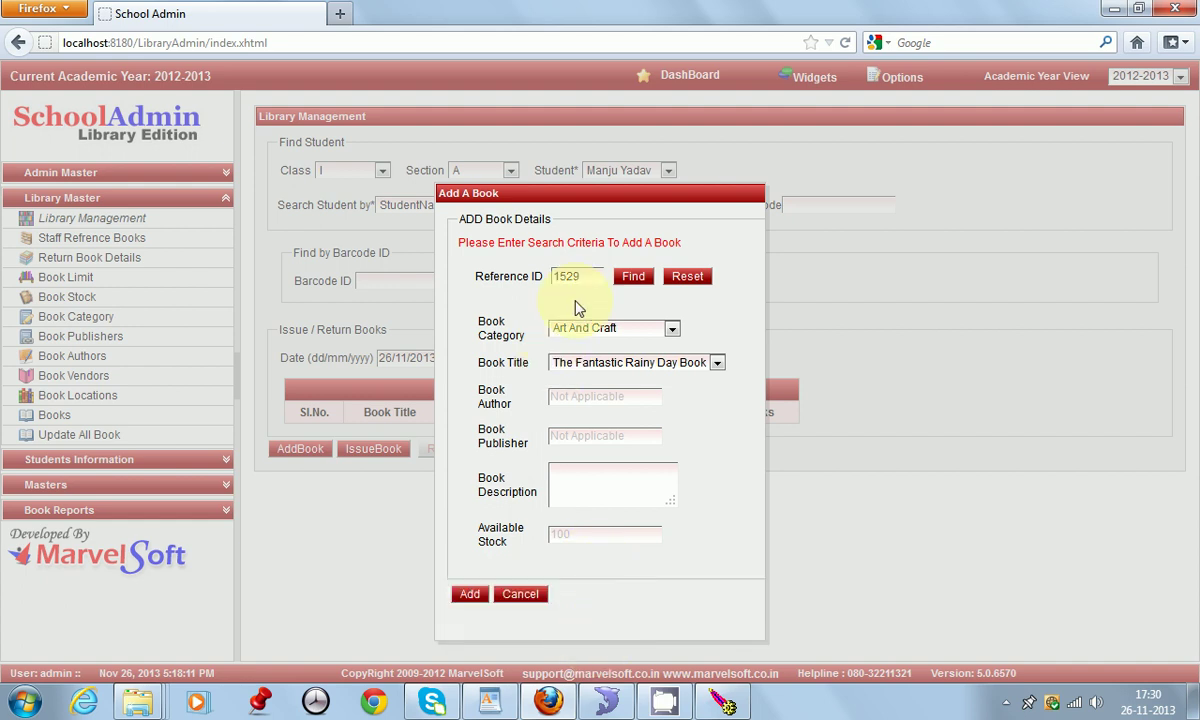
pyautogui.click(640, 335)
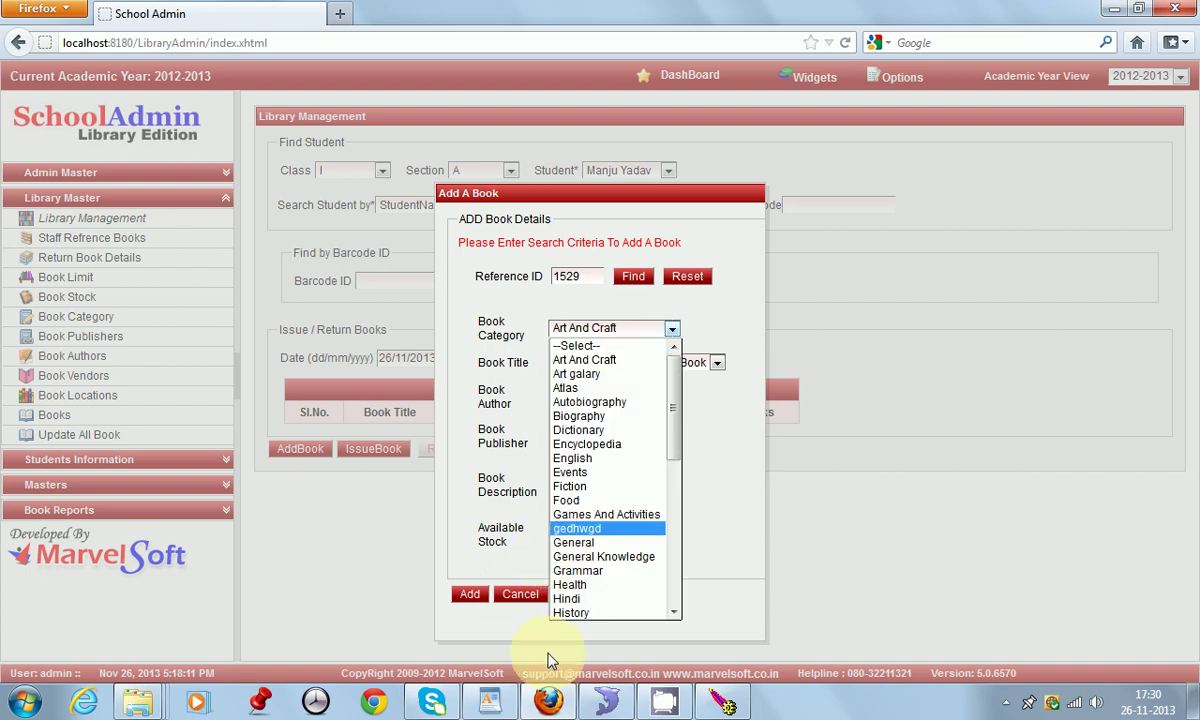
pyautogui.click(622, 316)
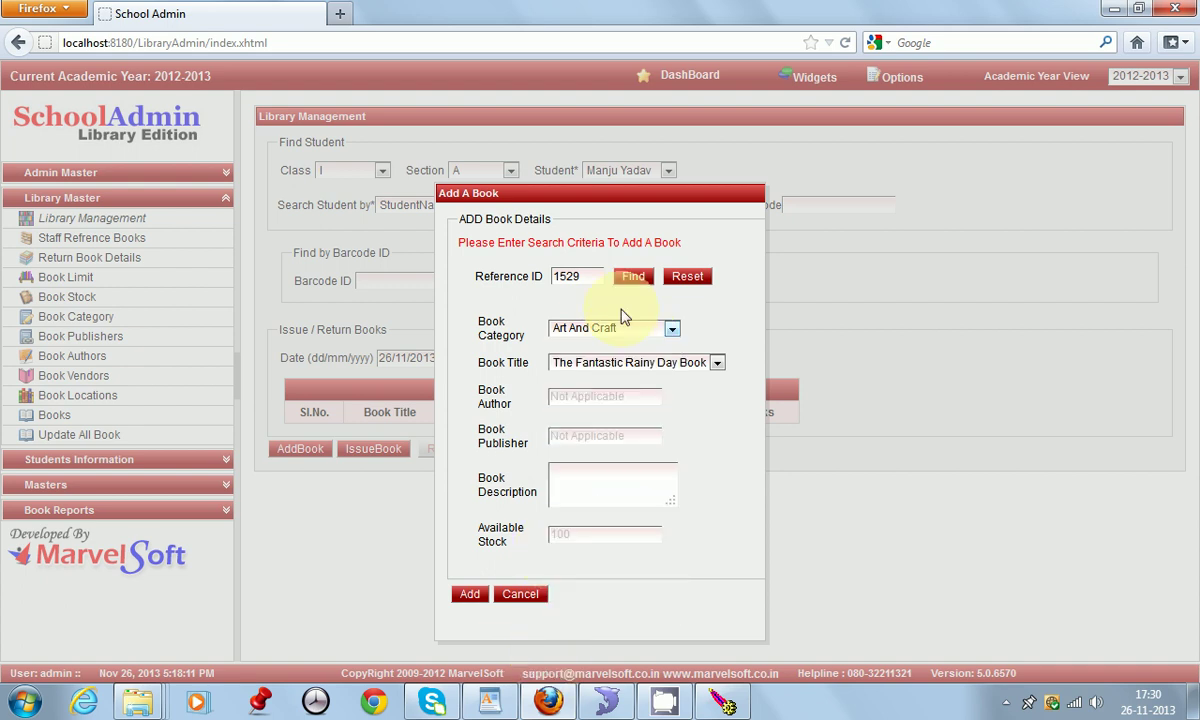
pyautogui.click(470, 595)
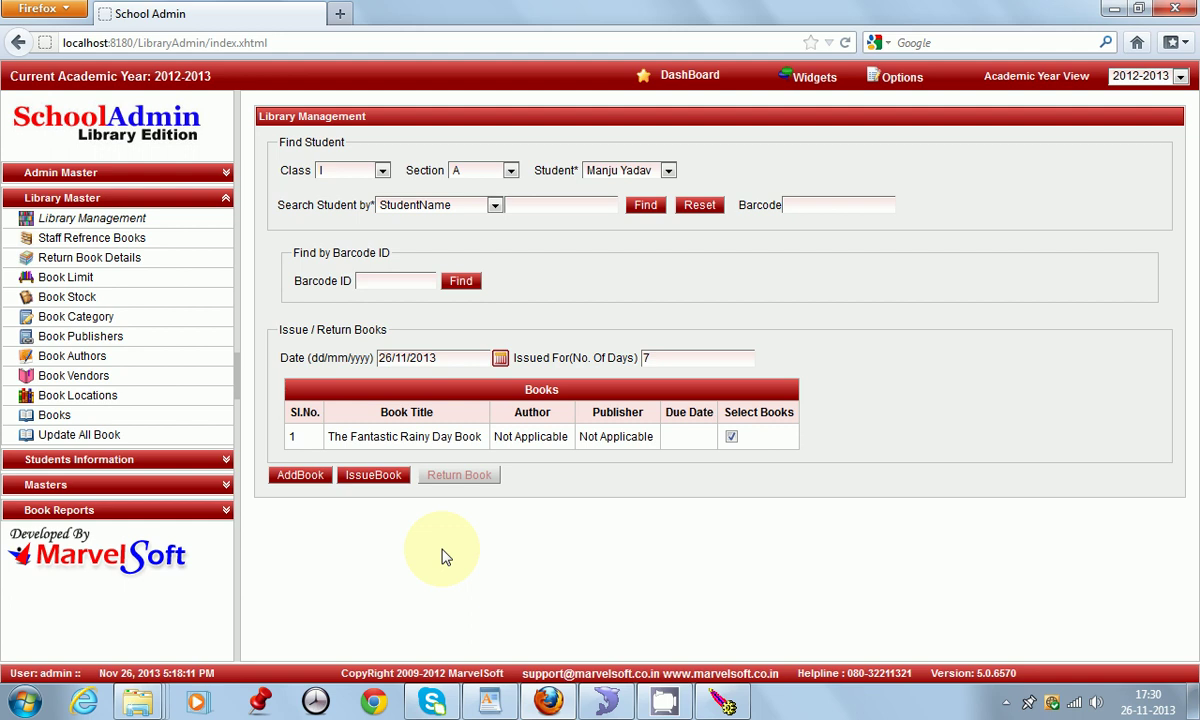
pyautogui.click(372, 476)
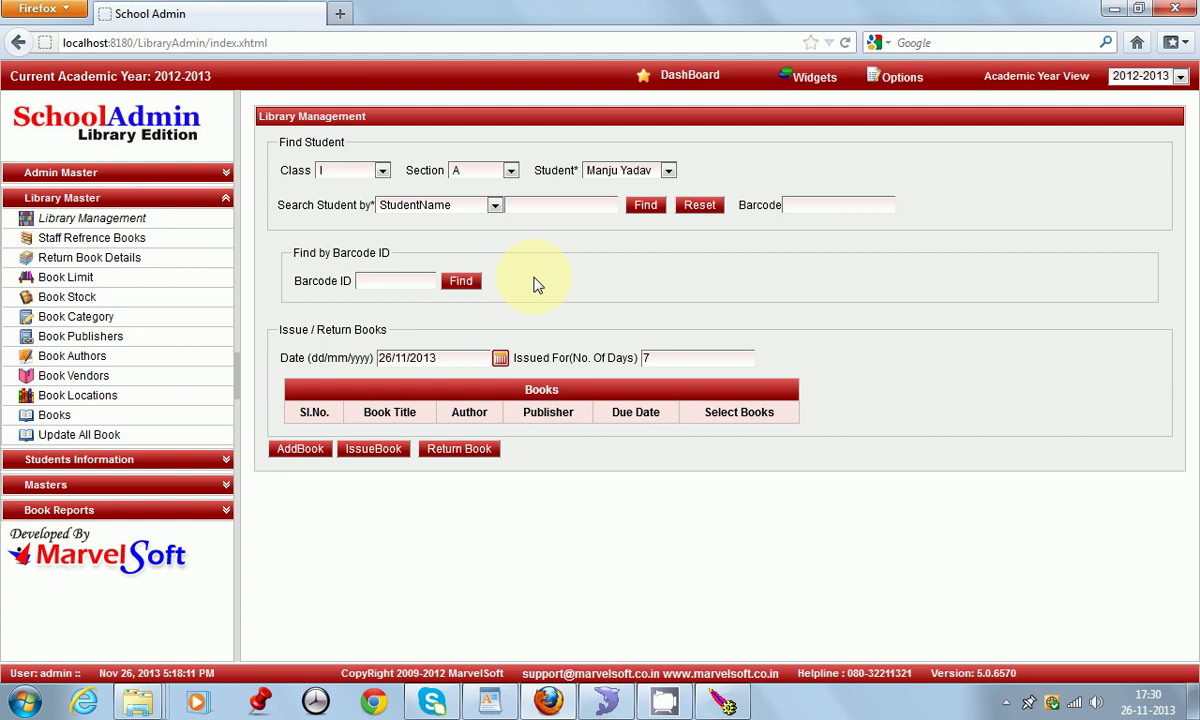
pyautogui.click(702, 207)
# Step: Load the second Class I, section A student's loans and return The Fantastic Rainy Day Book
pyautogui.click(381, 170)
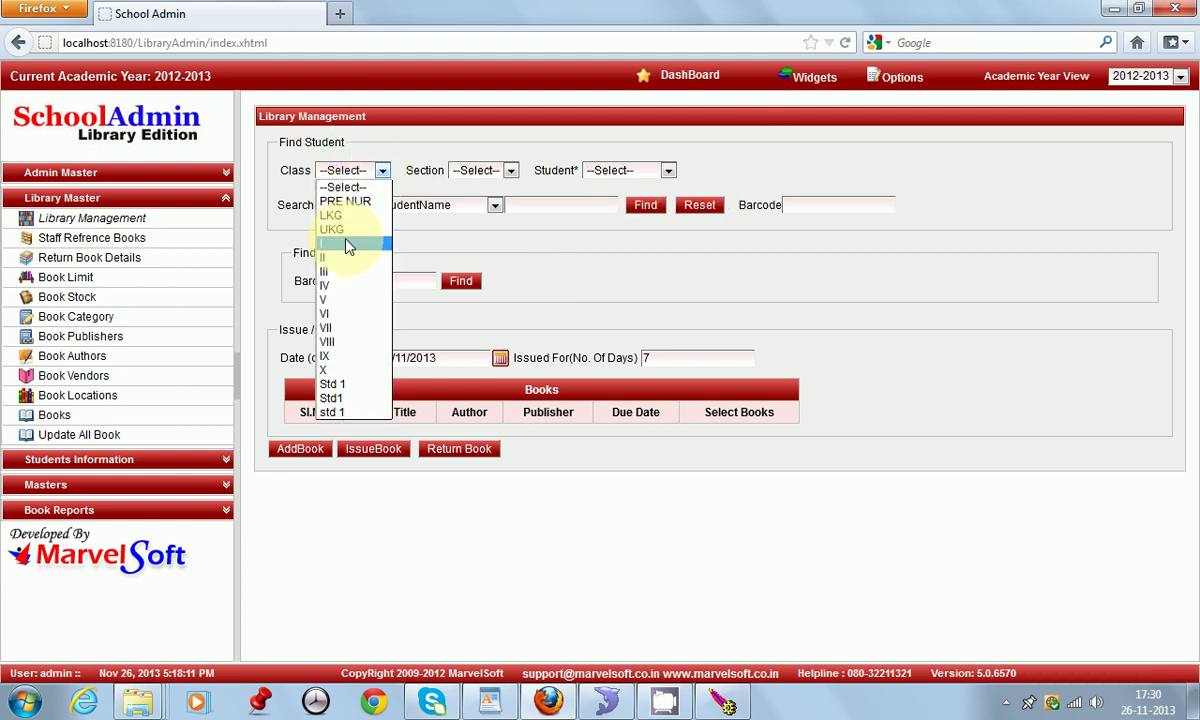
pyautogui.click(336, 238)
pyautogui.click(482, 171)
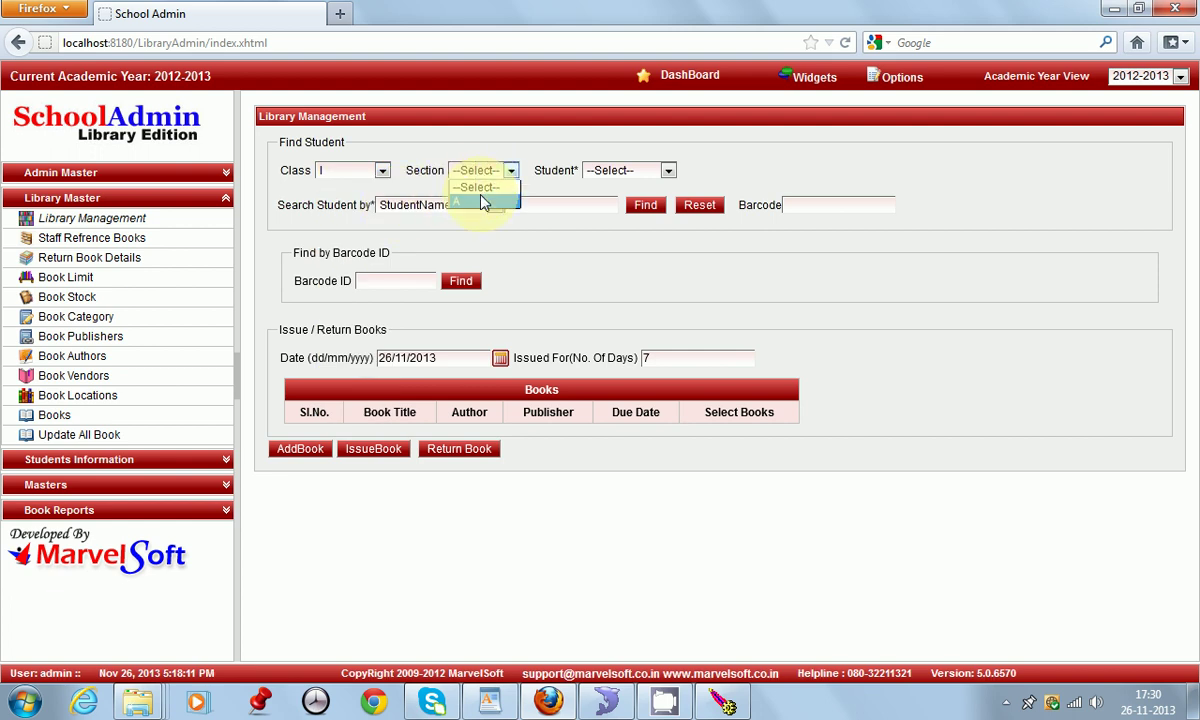
pyautogui.click(466, 186)
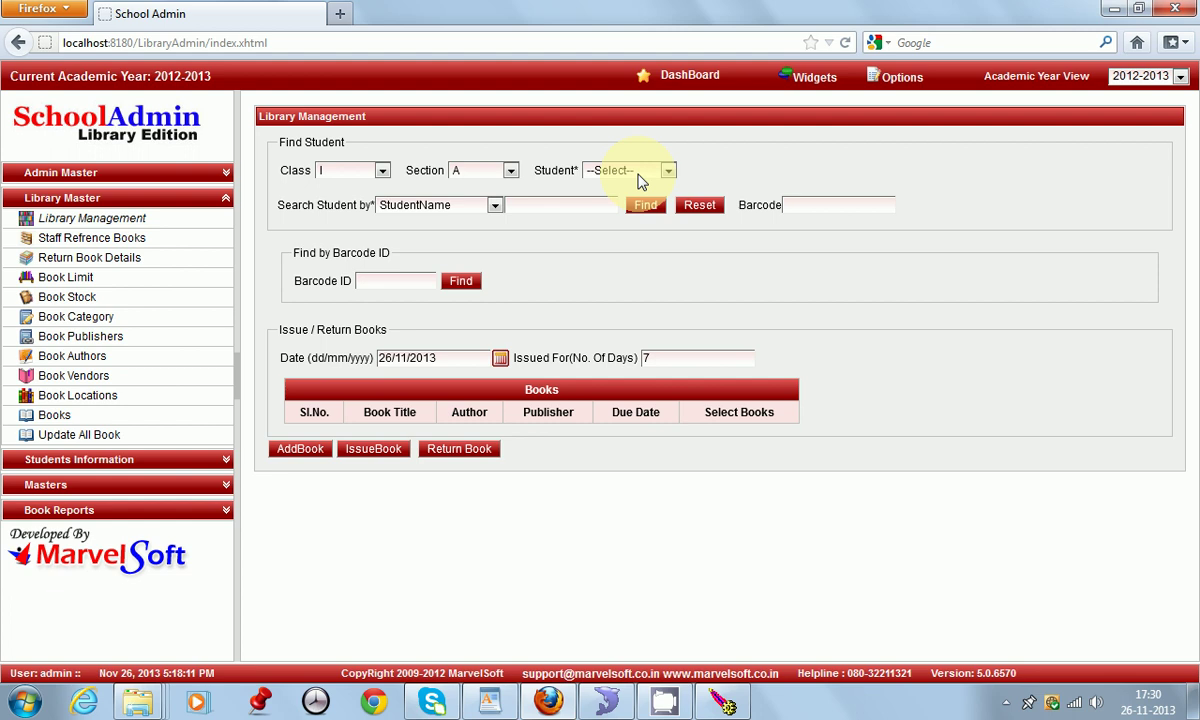
pyautogui.click(641, 178)
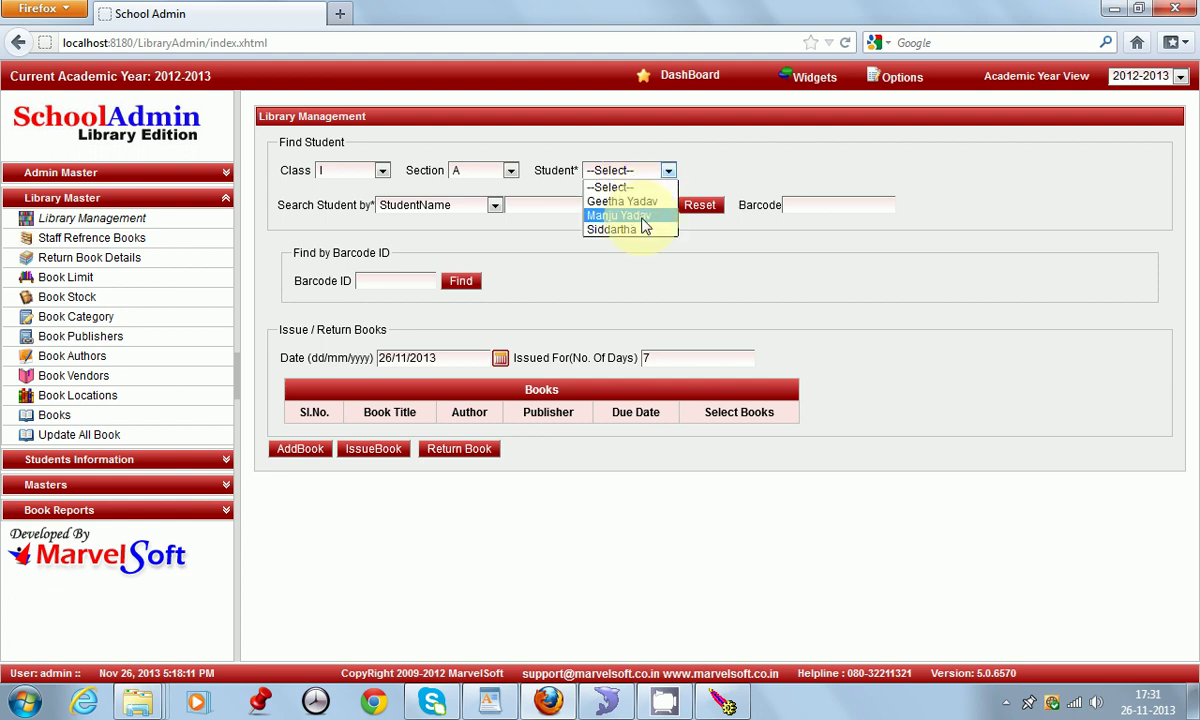
pyautogui.click(642, 216)
pyautogui.click(648, 207)
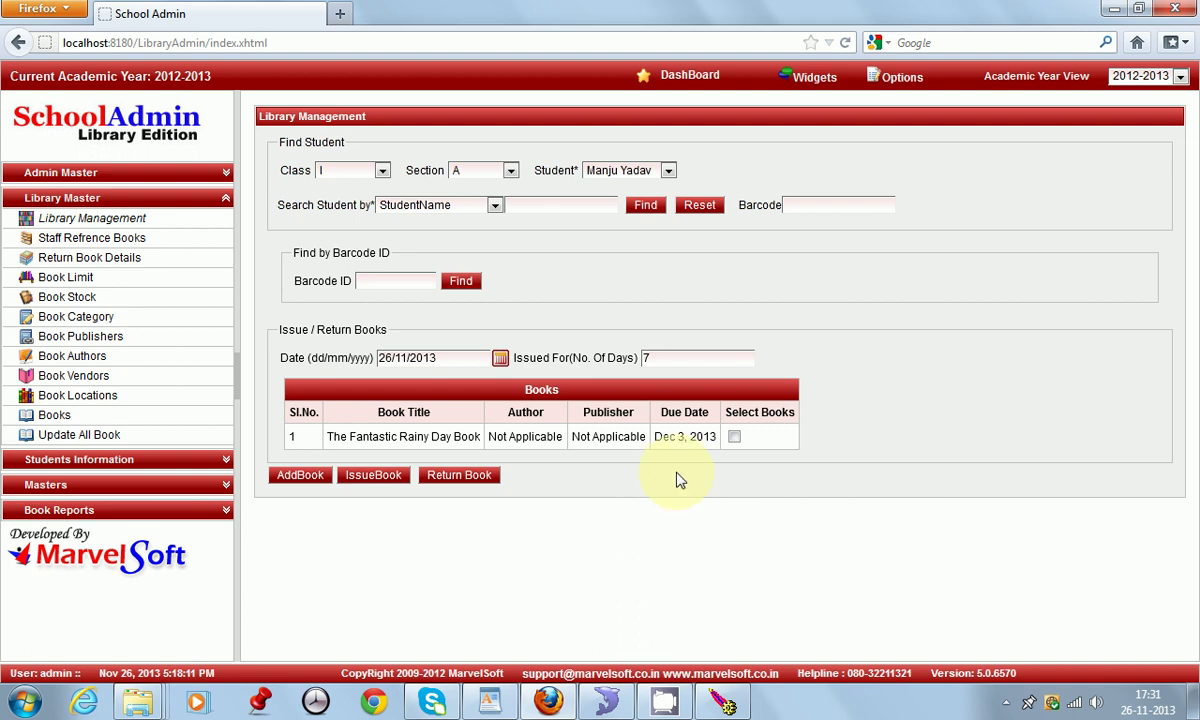
pyautogui.click(735, 438)
pyautogui.click(460, 476)
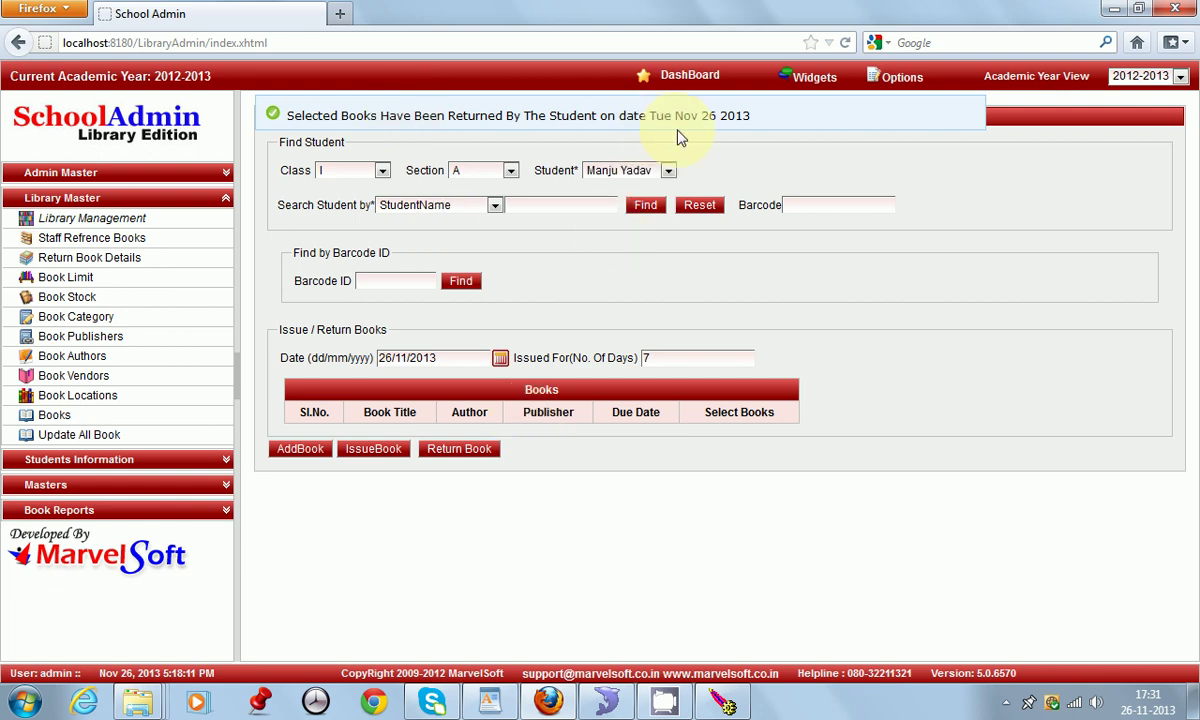
pyautogui.click(655, 705)
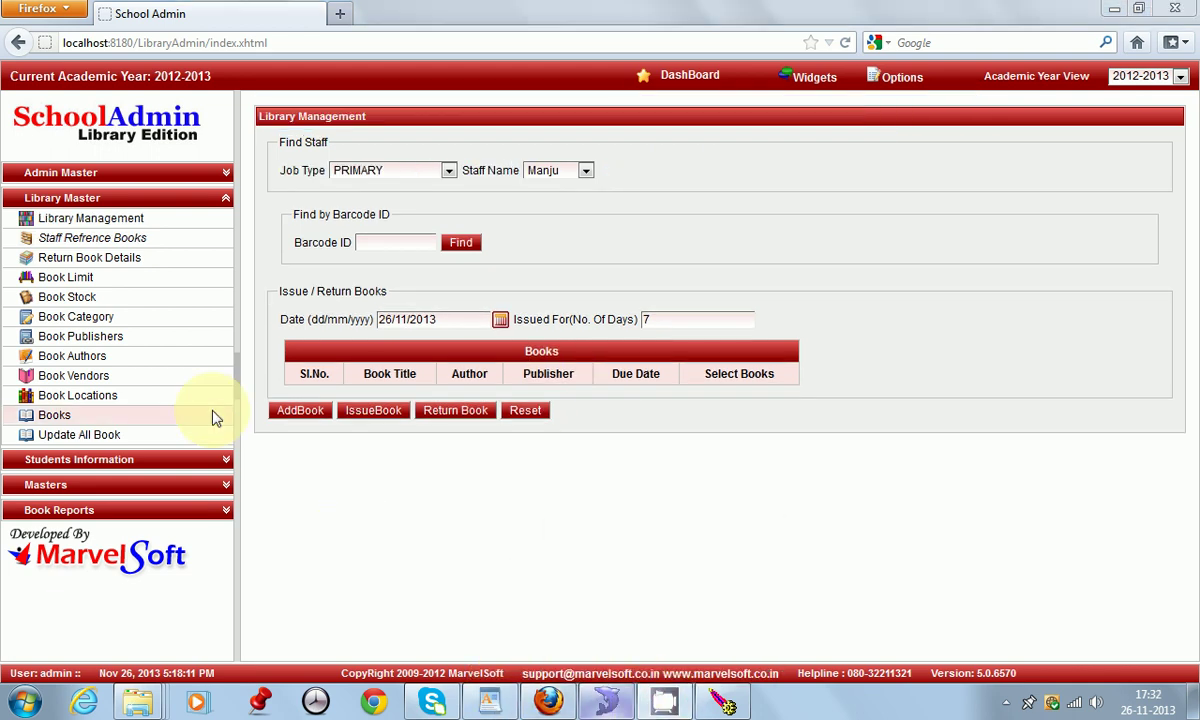
# Step: On the staff issue page, set Job Type to PRIMARY and pick the borrowing staff member
pyautogui.click(120, 220)
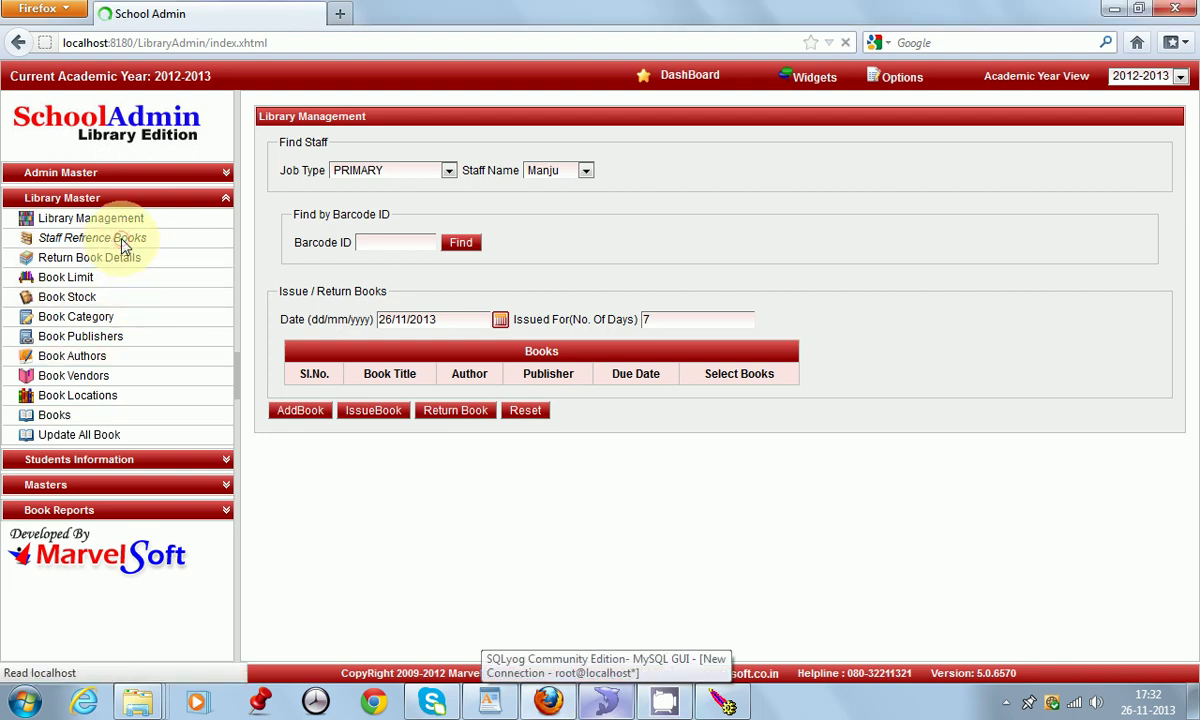
pyautogui.click(430, 176)
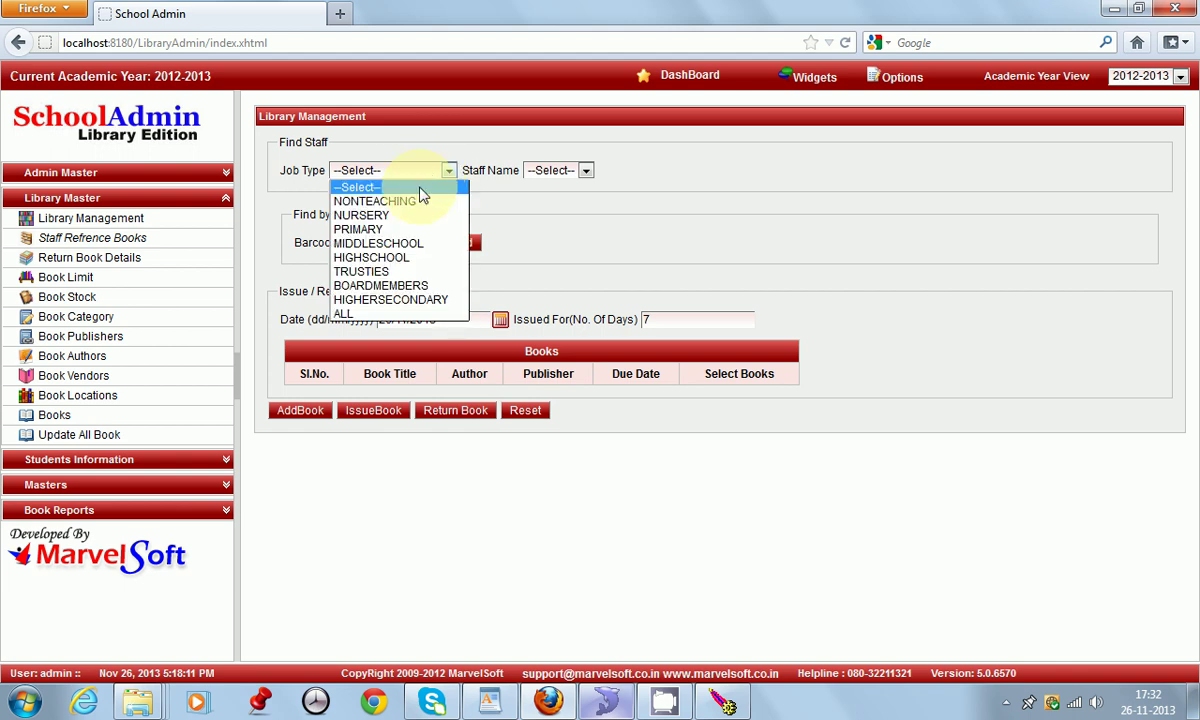
pyautogui.click(386, 234)
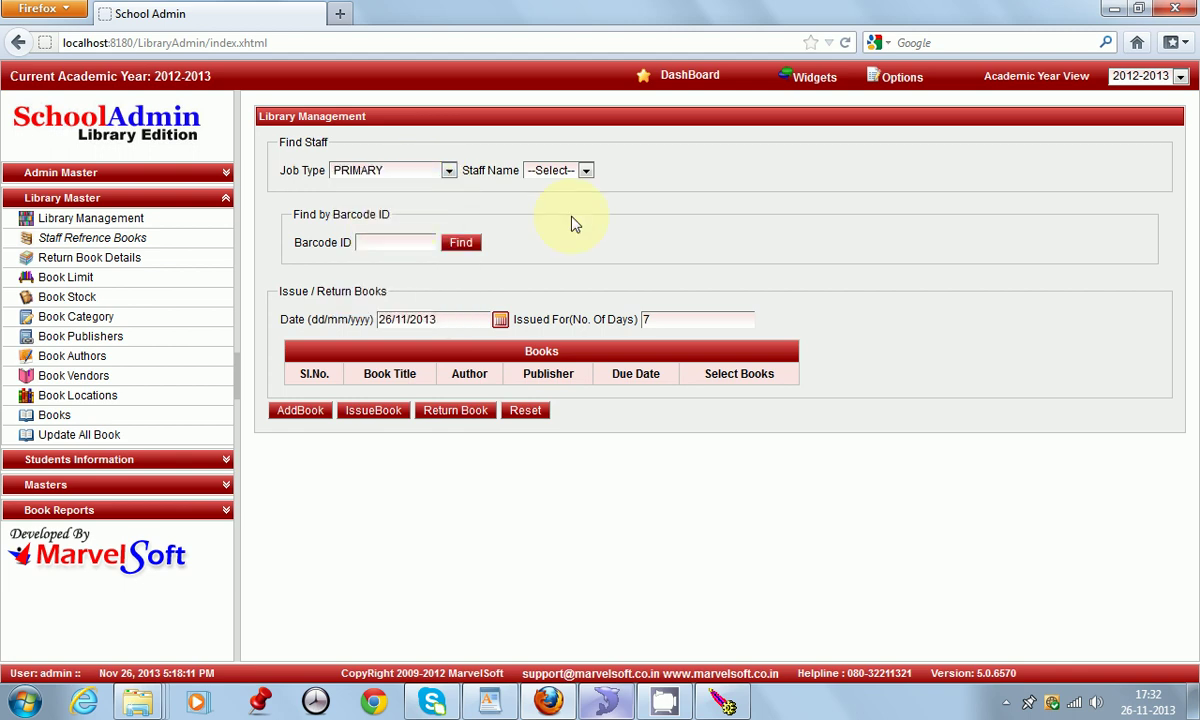
pyautogui.click(580, 171)
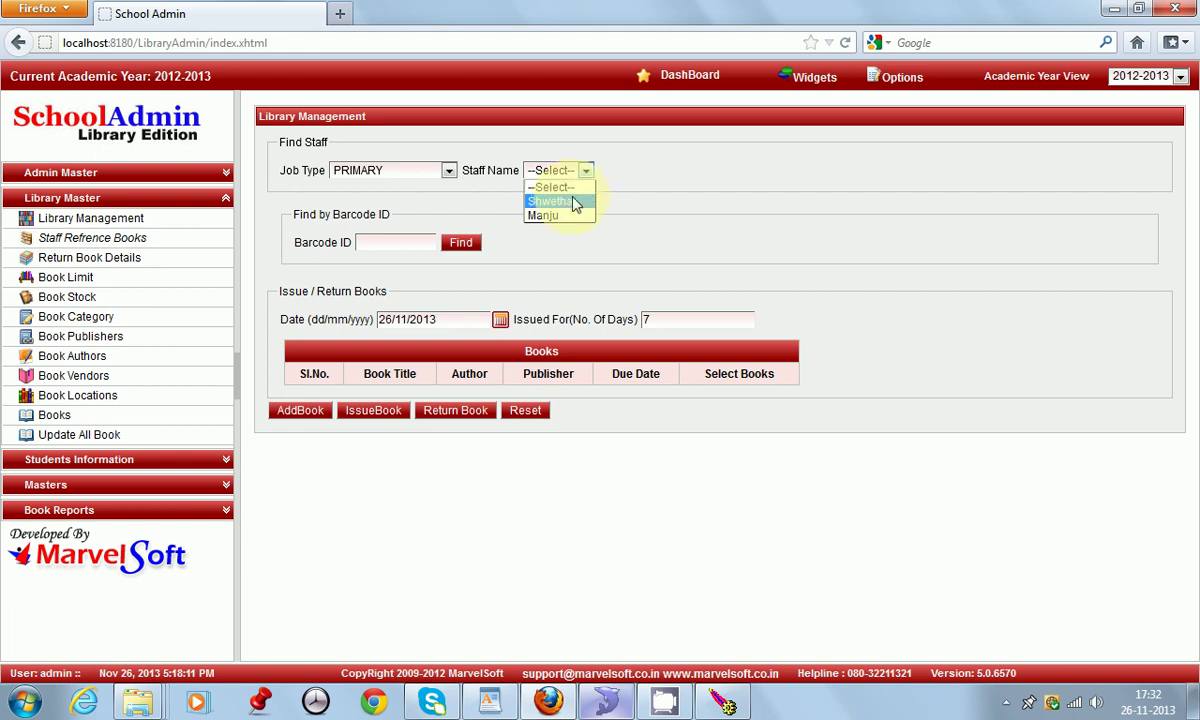
pyautogui.click(566, 215)
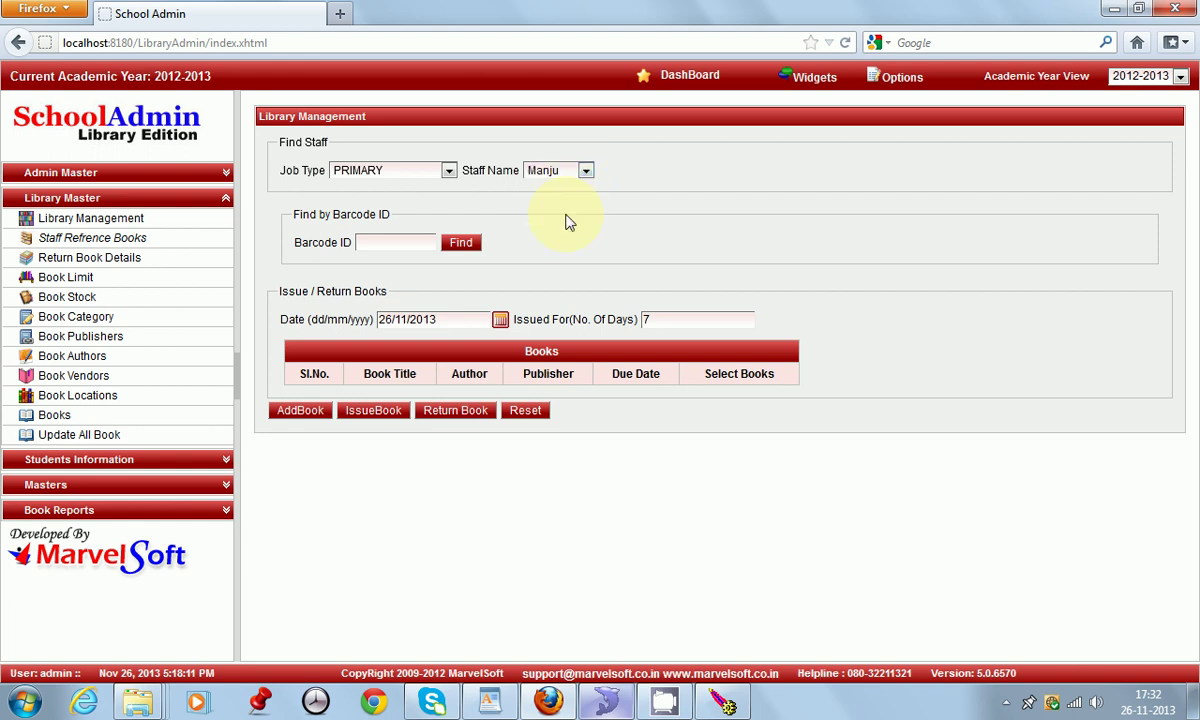
# Step: Look up reference 1529, add The Fantastic Rainy Day Book, and issue it to the staff member
pyautogui.click(303, 414)
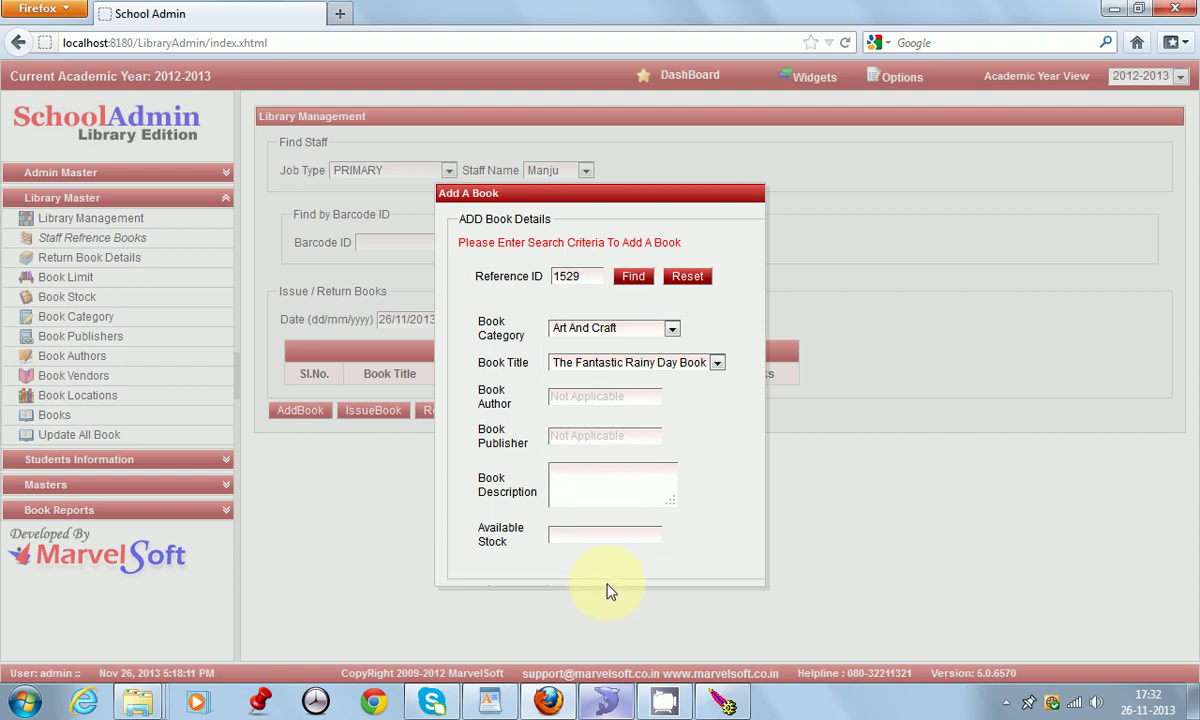
pyautogui.click(683, 277)
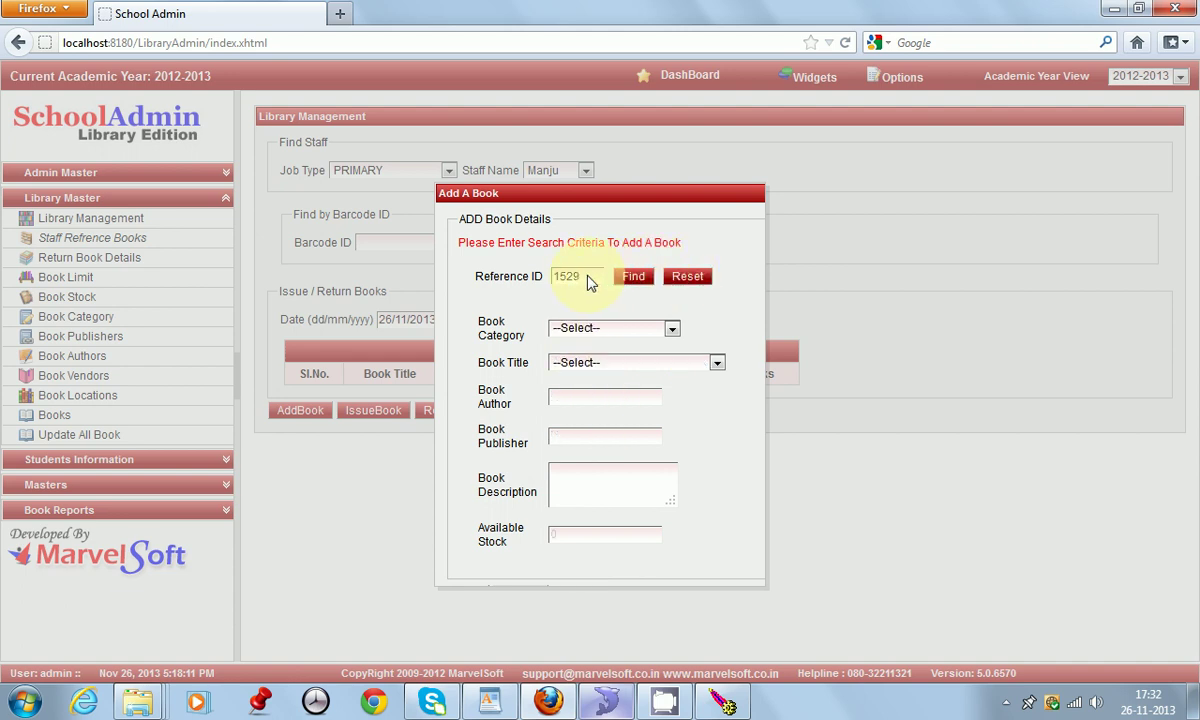
pyautogui.click(631, 280)
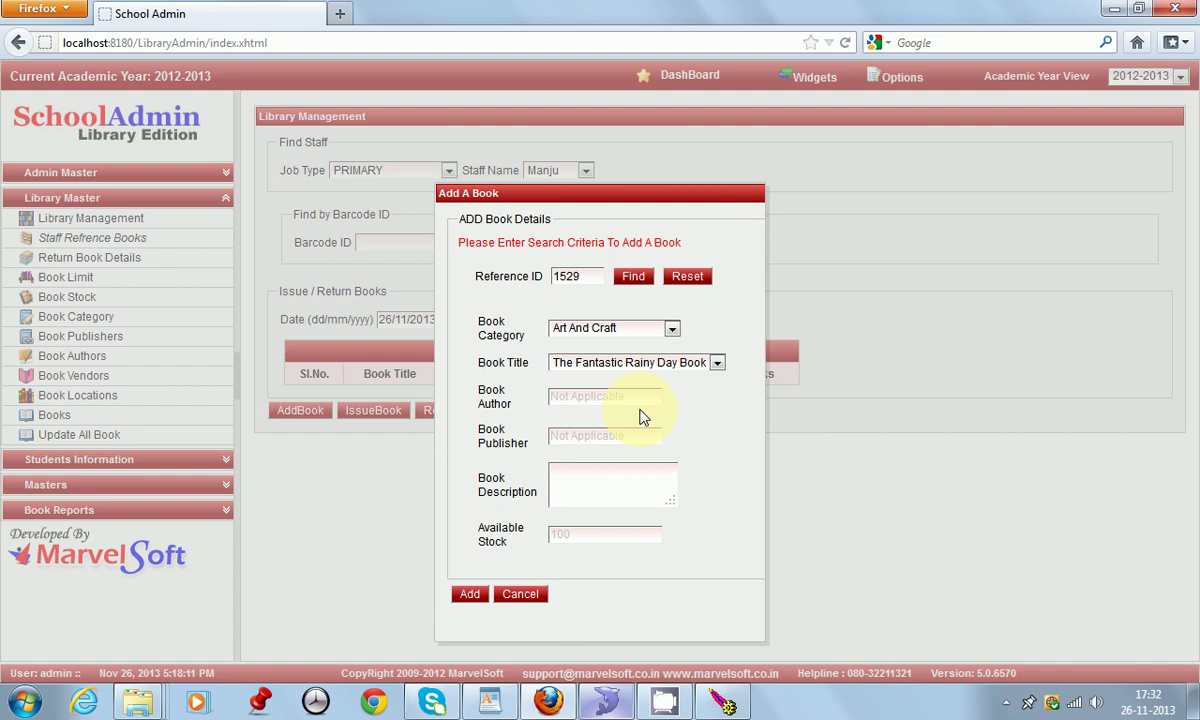
pyautogui.click(470, 594)
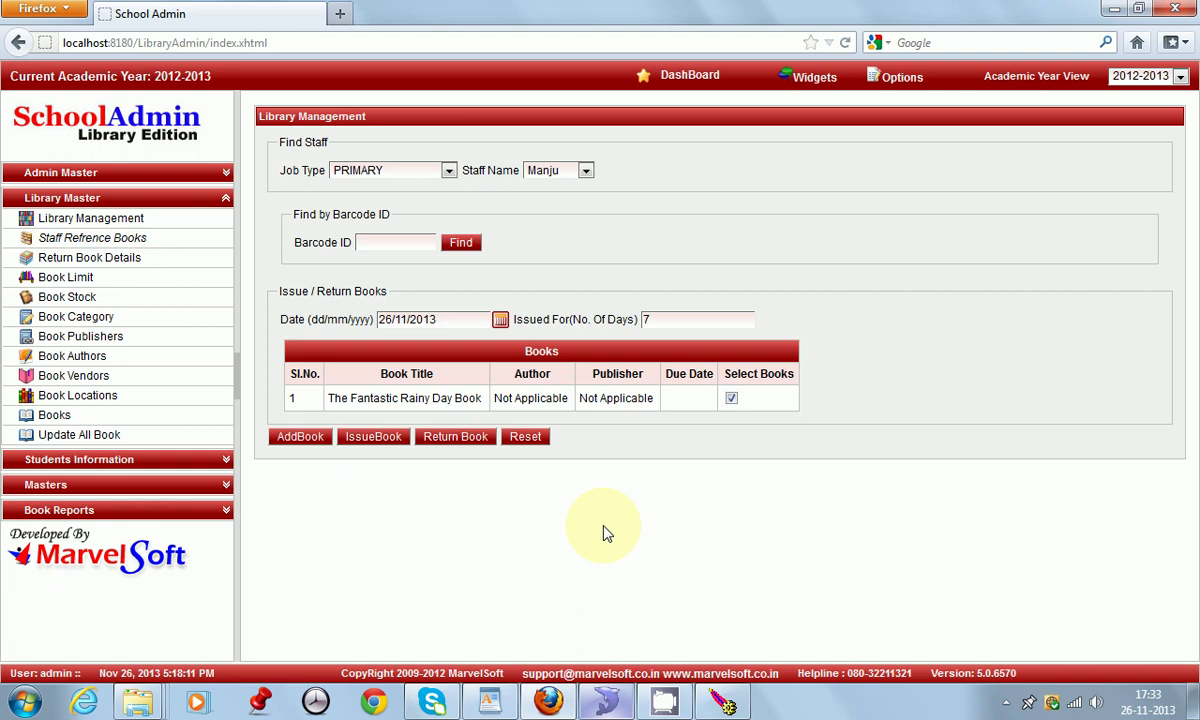
pyautogui.click(375, 437)
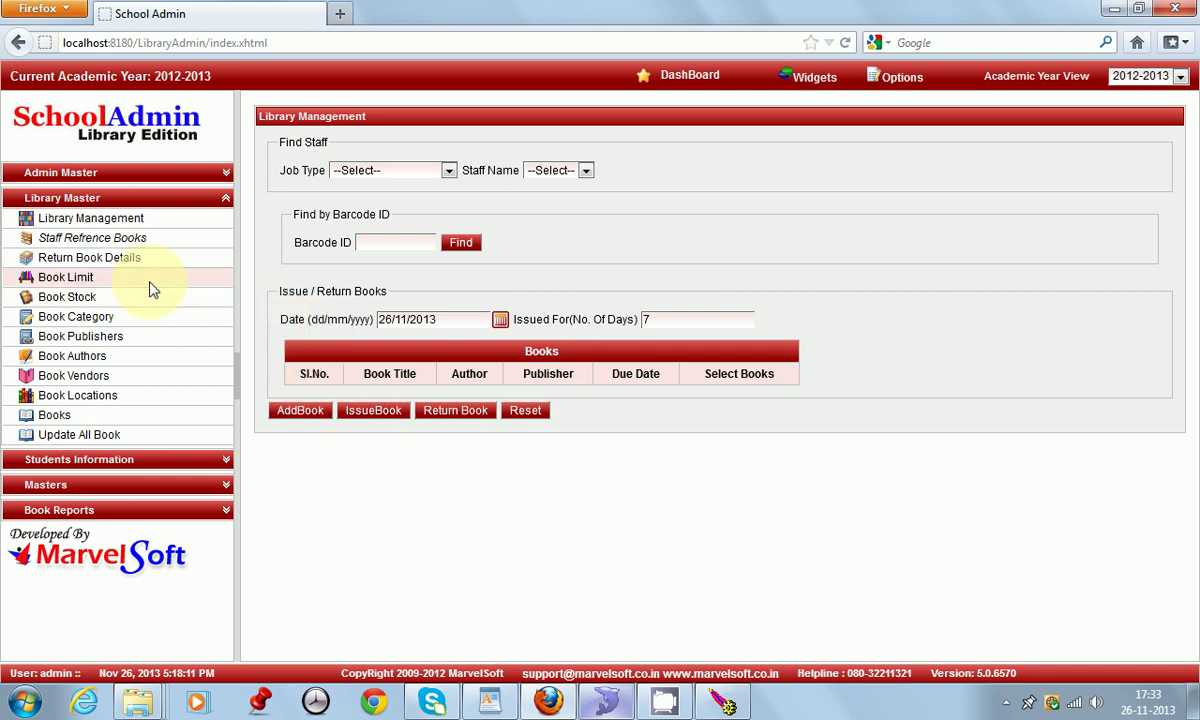
# Step: Open the unreturned books page, clear old filters, and set Class I, Section A
pyautogui.click(100, 259)
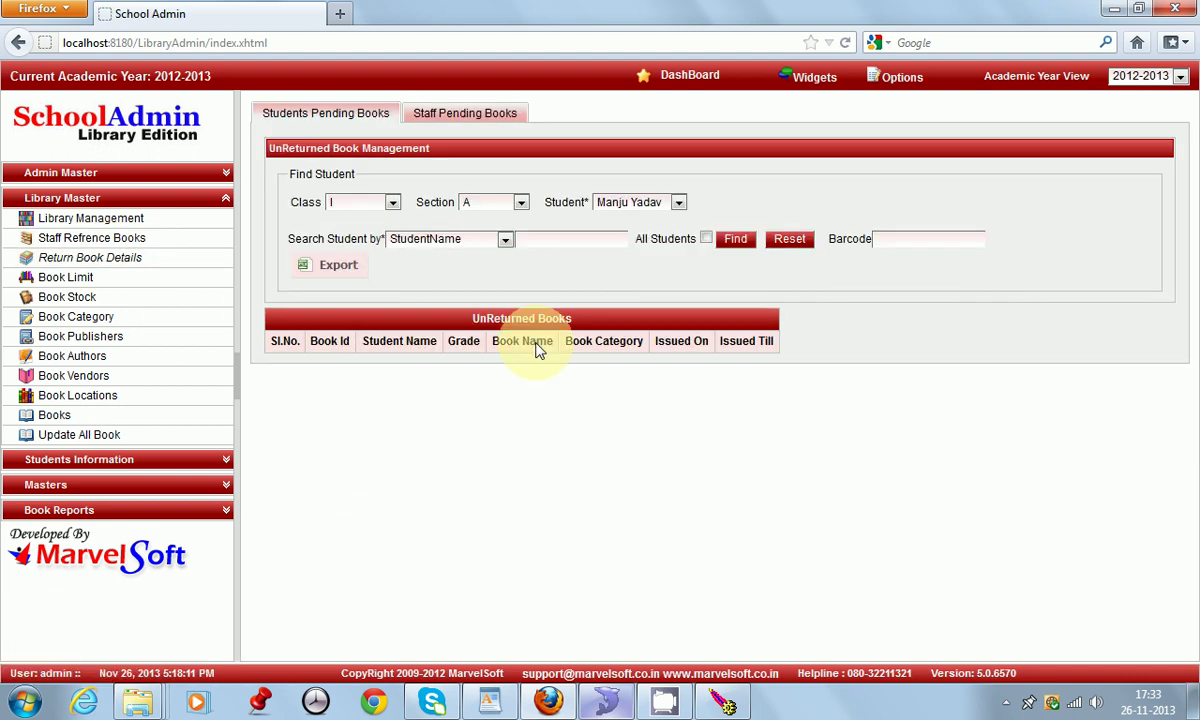
pyautogui.click(90, 258)
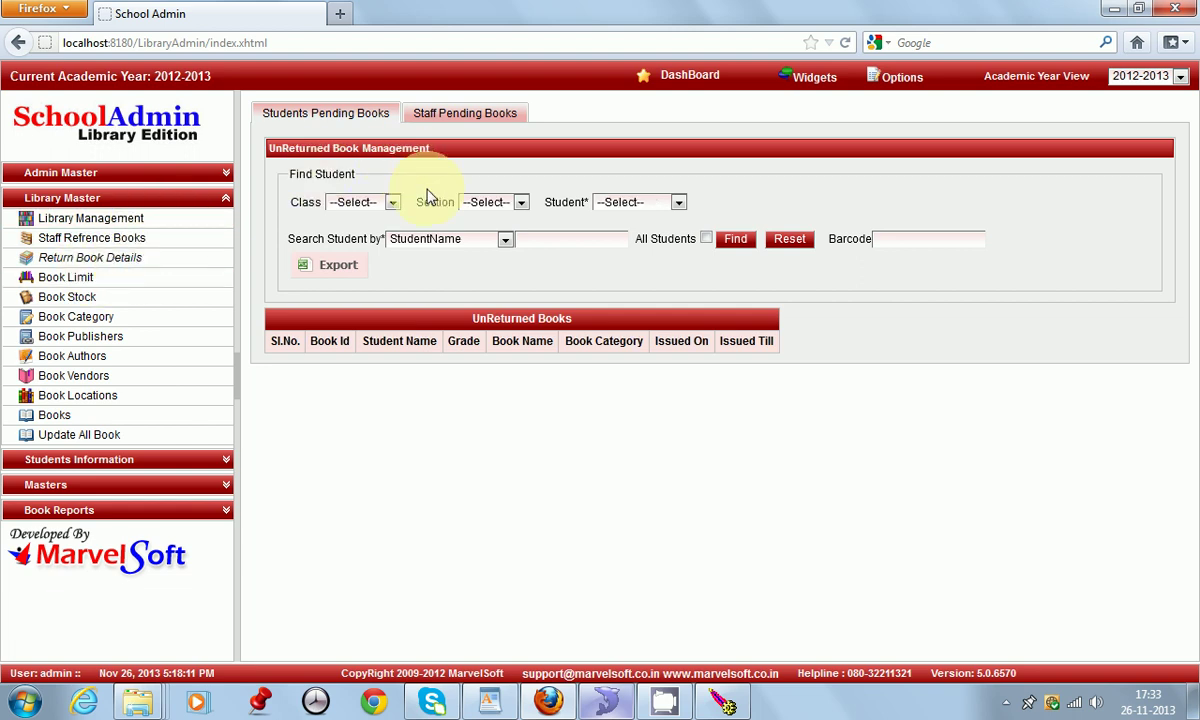
pyautogui.click(392, 208)
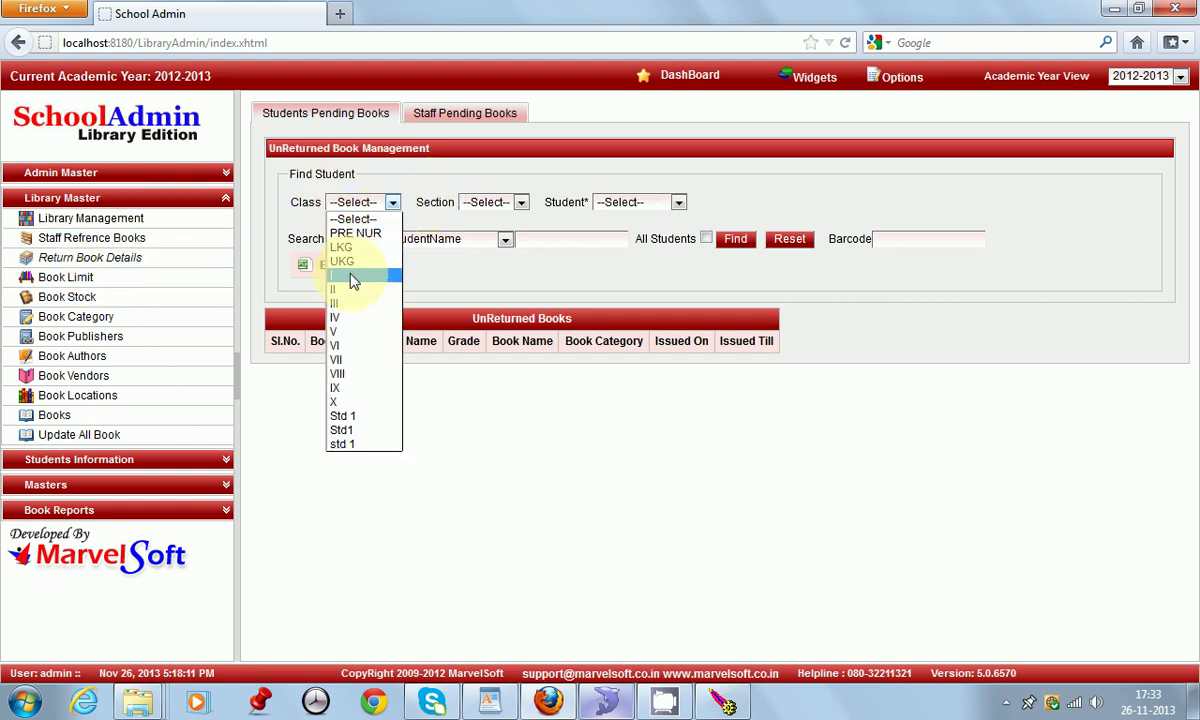
pyautogui.click(345, 276)
pyautogui.click(521, 204)
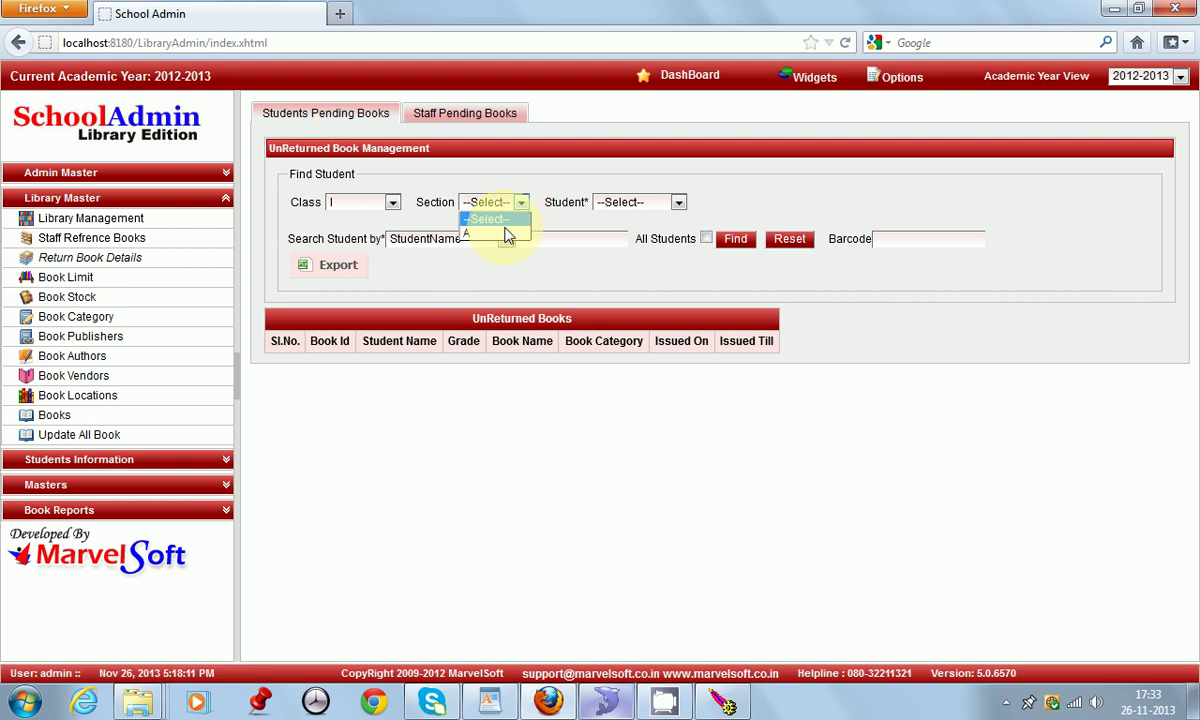
pyautogui.click(500, 233)
# Step: Find the chosen student's unreturned books, then reset the search and expand Book Reports
pyautogui.click(676, 203)
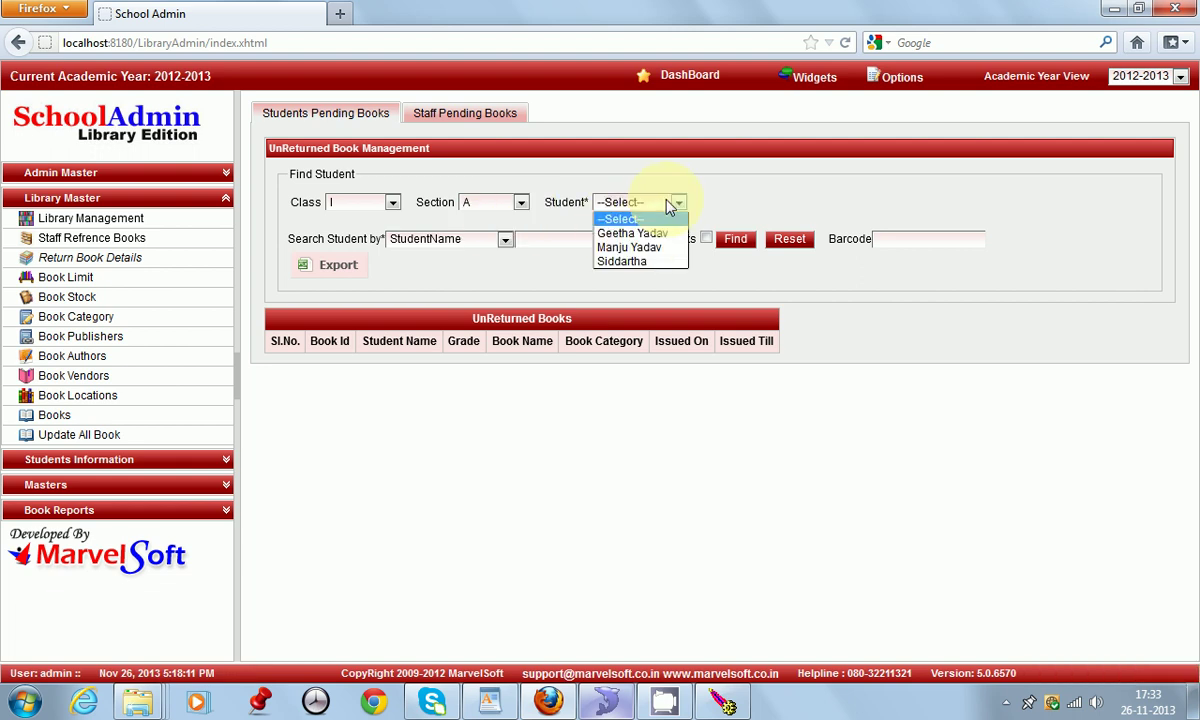
pyautogui.click(610, 242)
pyautogui.click(731, 242)
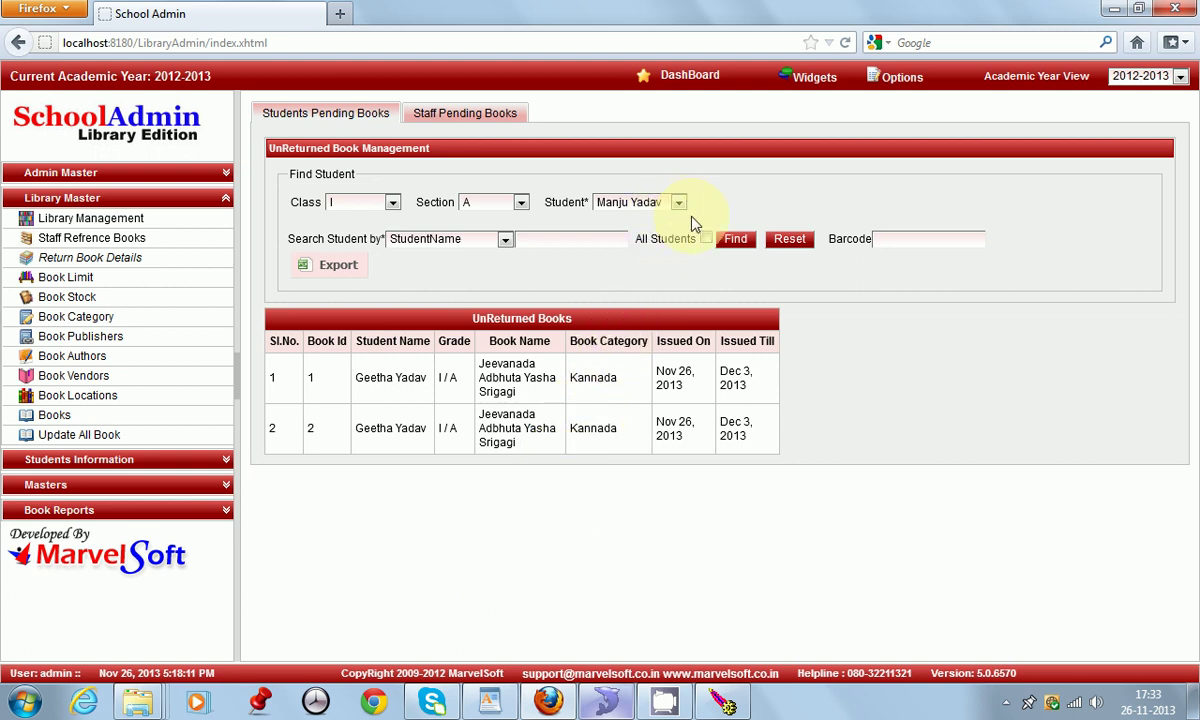
pyautogui.click(790, 240)
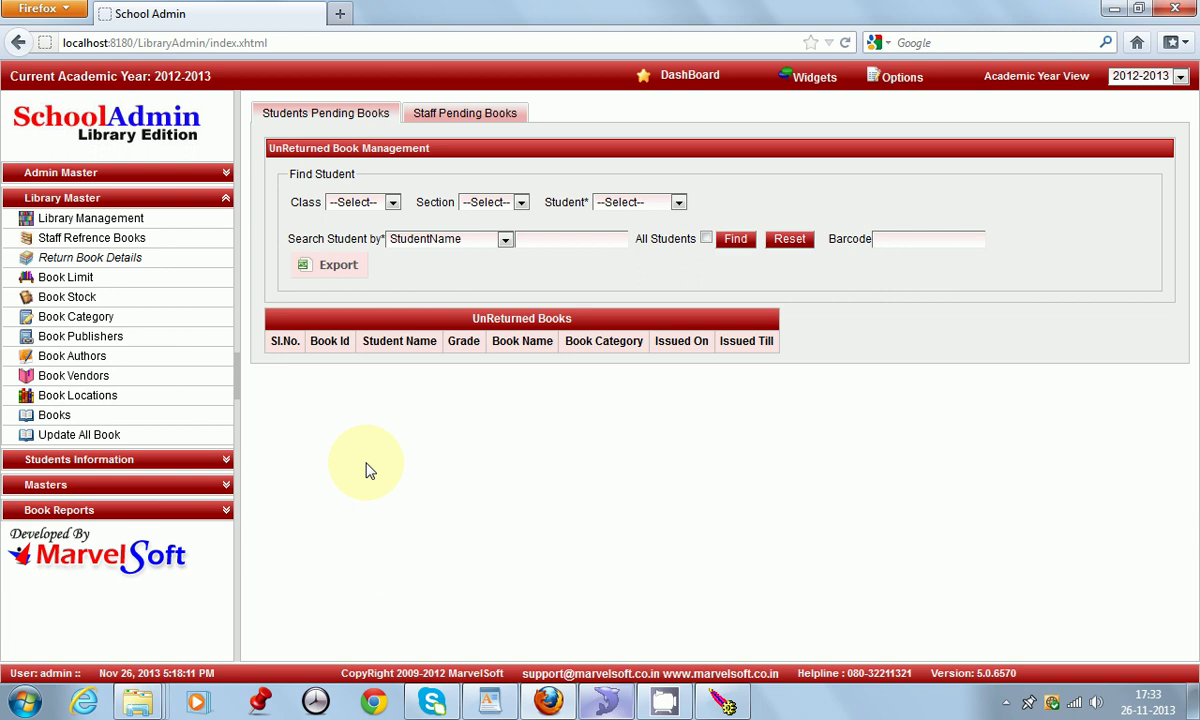
pyautogui.click(100, 510)
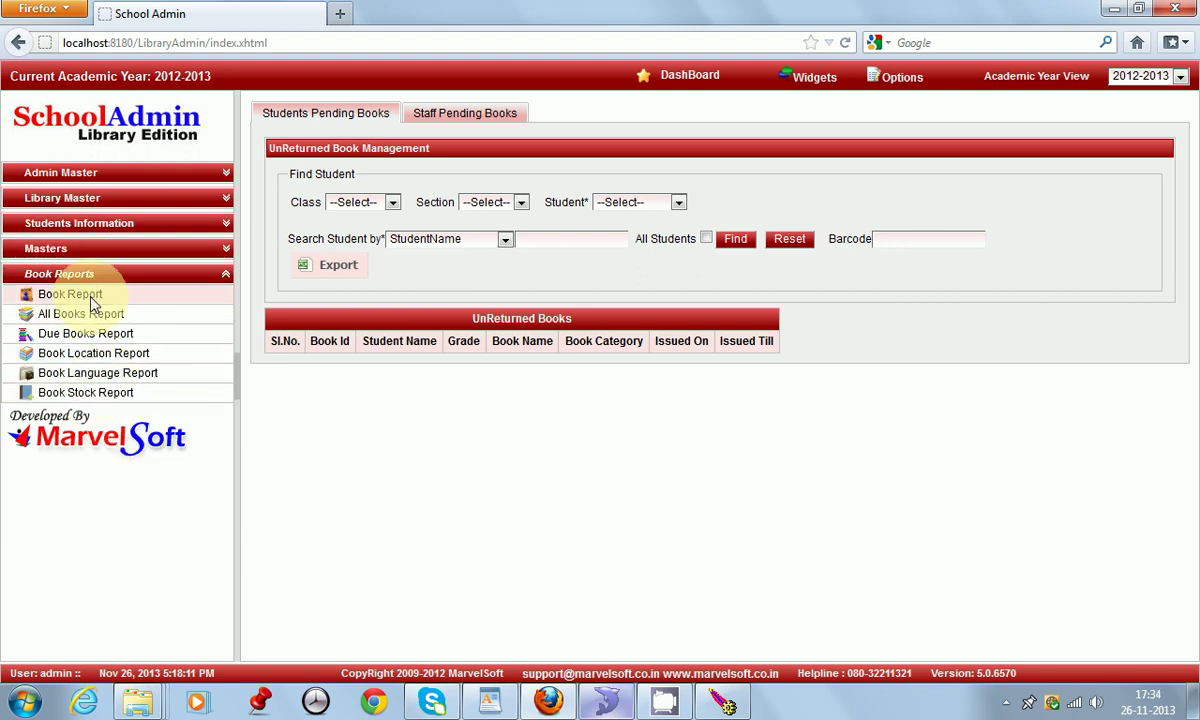
# Step: Preview the Book Report for the Art And Craft category, listing book 1529
pyautogui.click(91, 297)
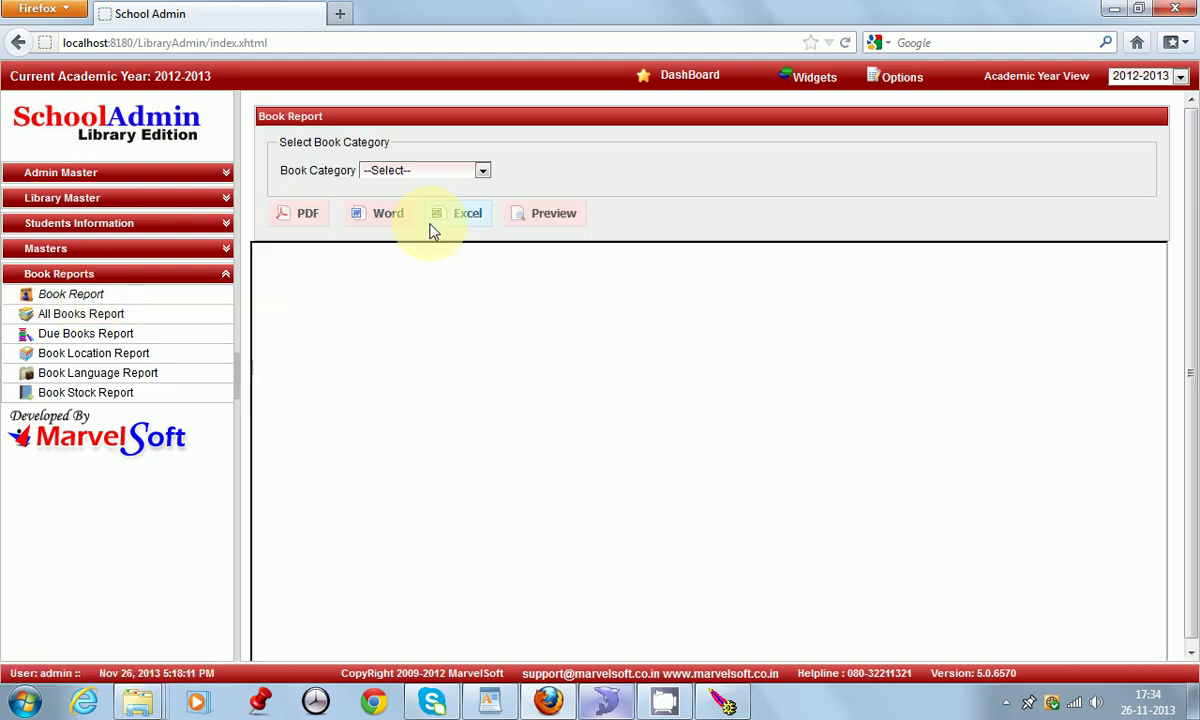
pyautogui.click(420, 170)
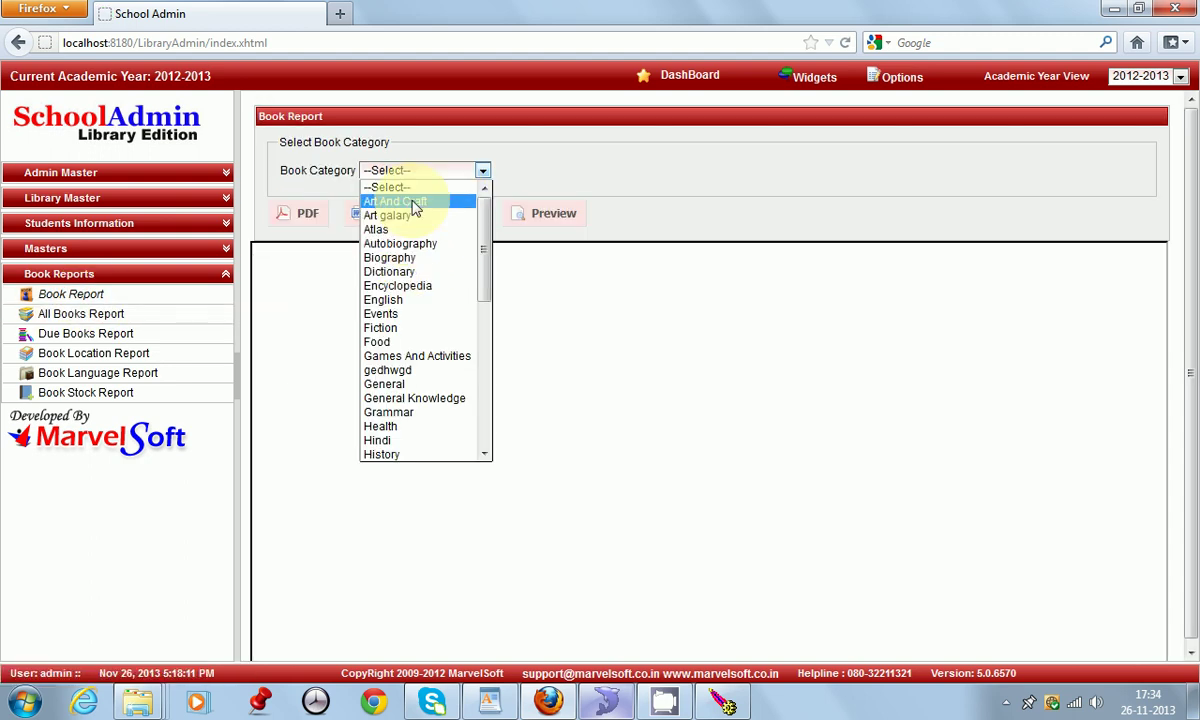
pyautogui.click(415, 203)
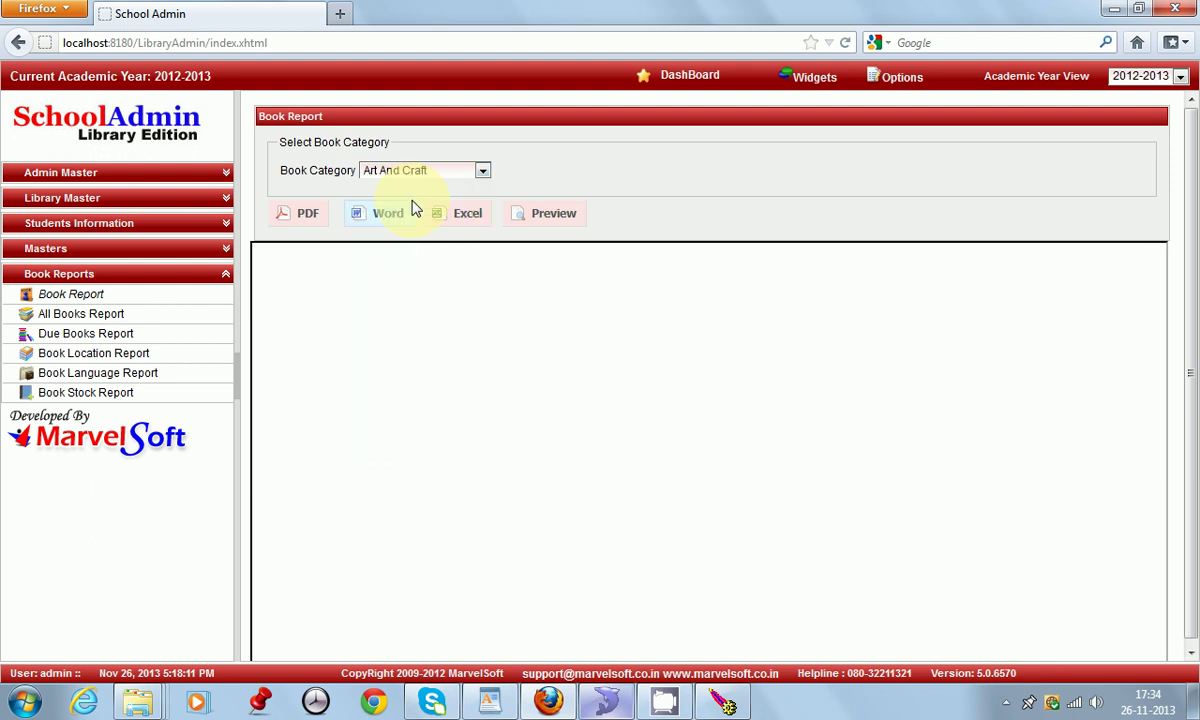
pyautogui.click(550, 217)
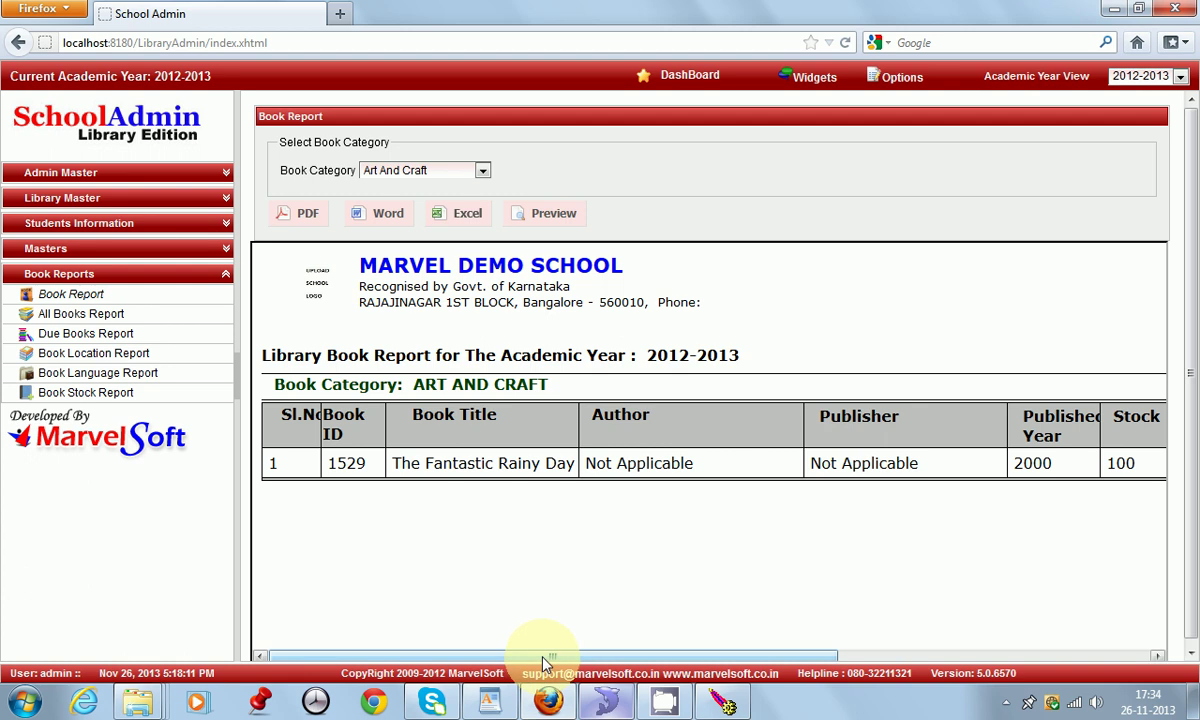
pyautogui.moveTo(540, 652); pyautogui.dragTo(490, 675)
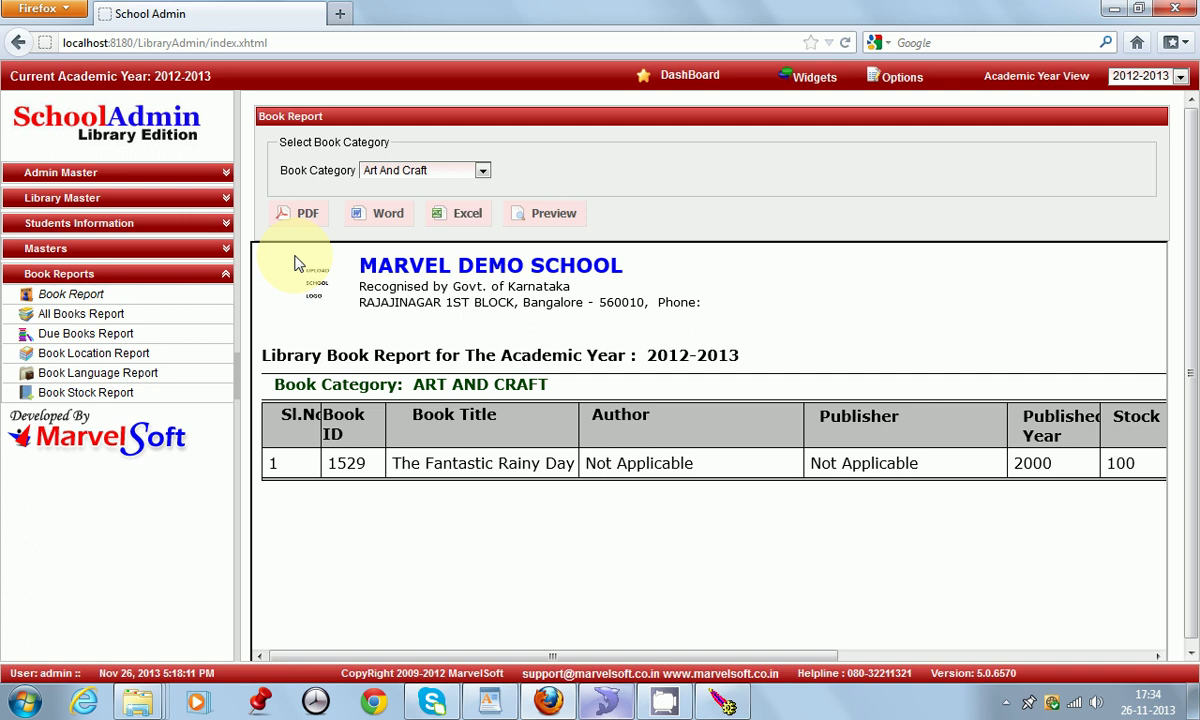
# Step: Export the Art And Craft report as BookReport.pdf with IDM and open the downloaded file
pyautogui.click(307, 218)
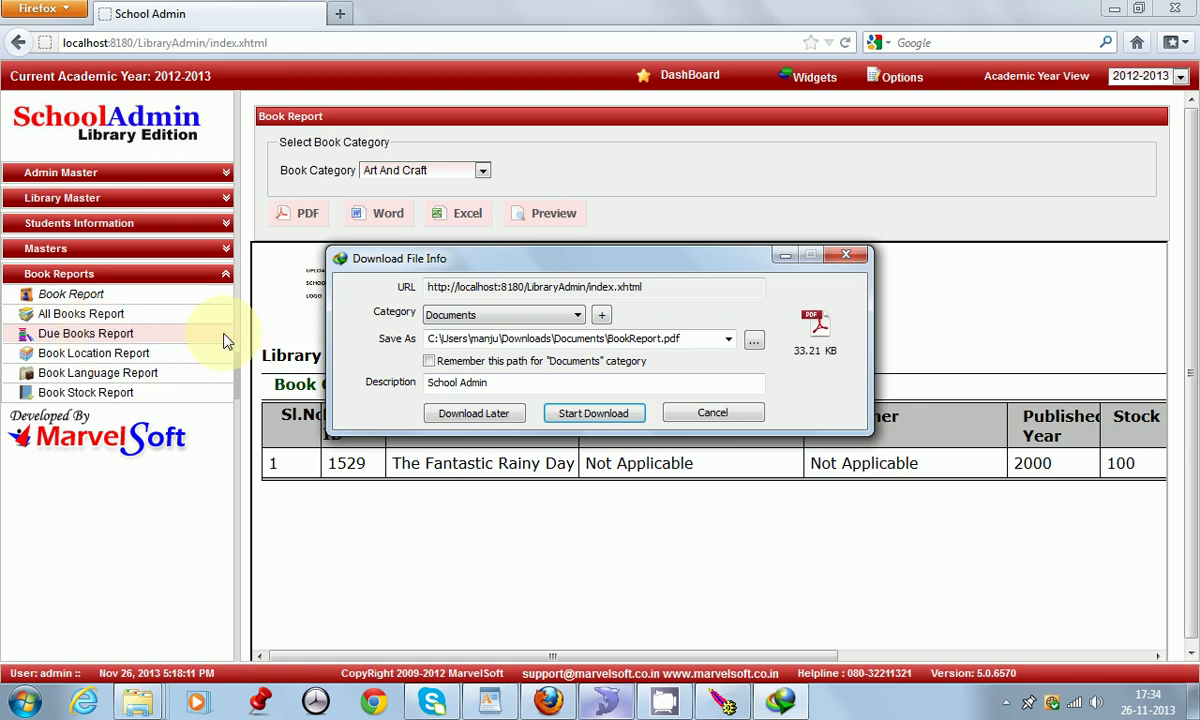
pyautogui.click(594, 413)
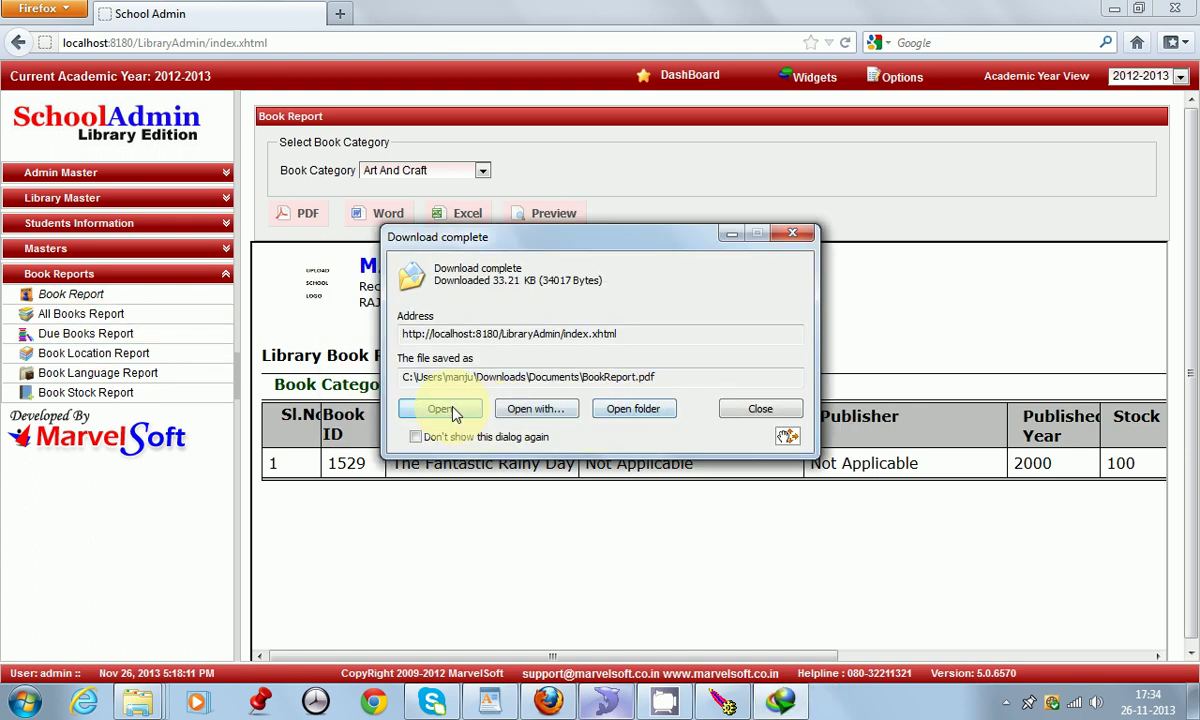
pyautogui.click(455, 414)
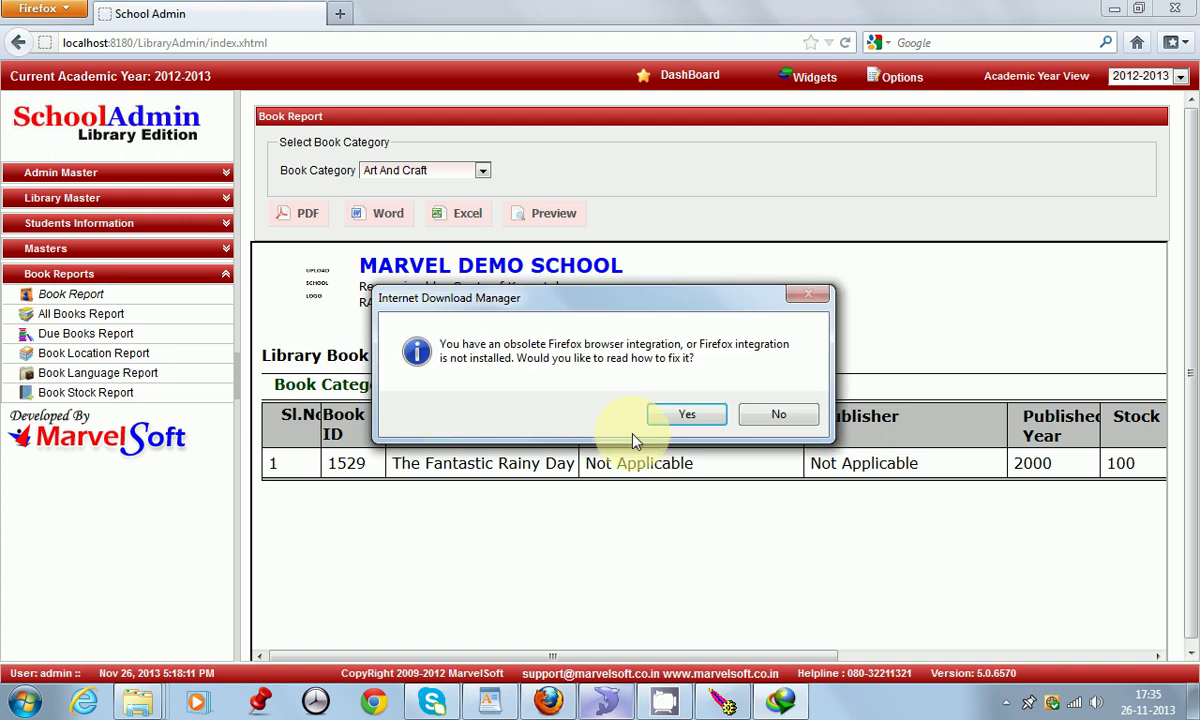
# Step: Decline the IDM prompt, view BookReport.pdf at 125% zoom, then close Adobe Reader
pyautogui.click(780, 414)
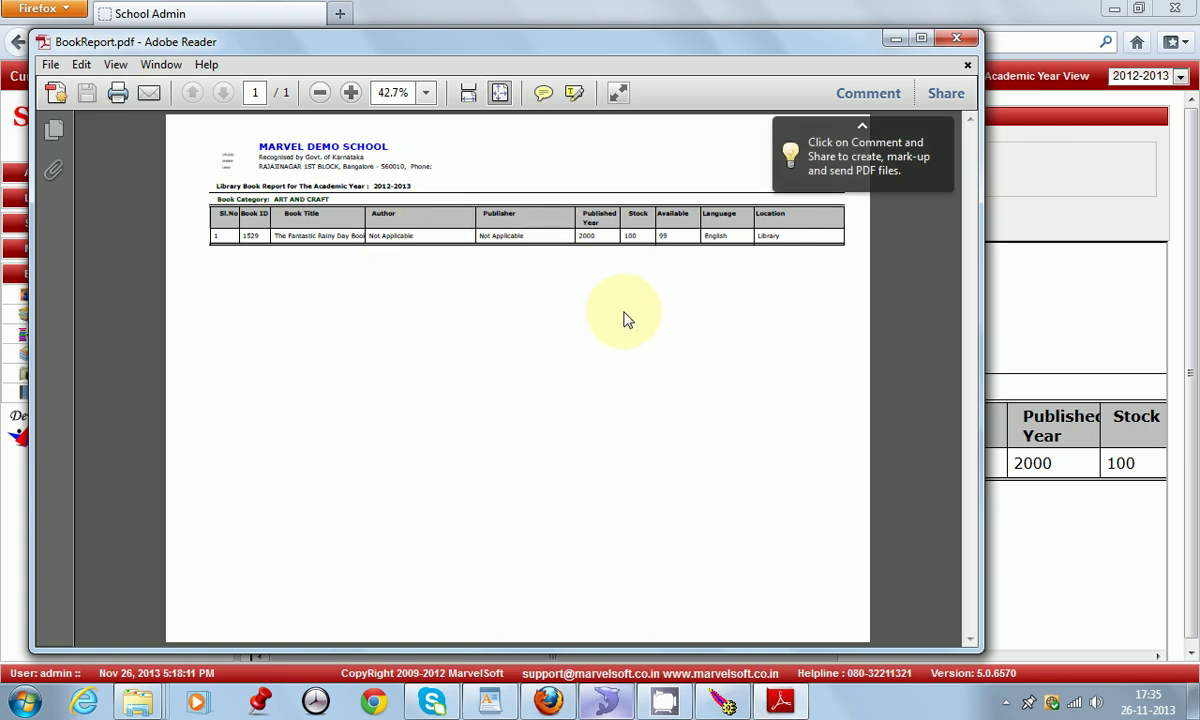
pyautogui.click(424, 93)
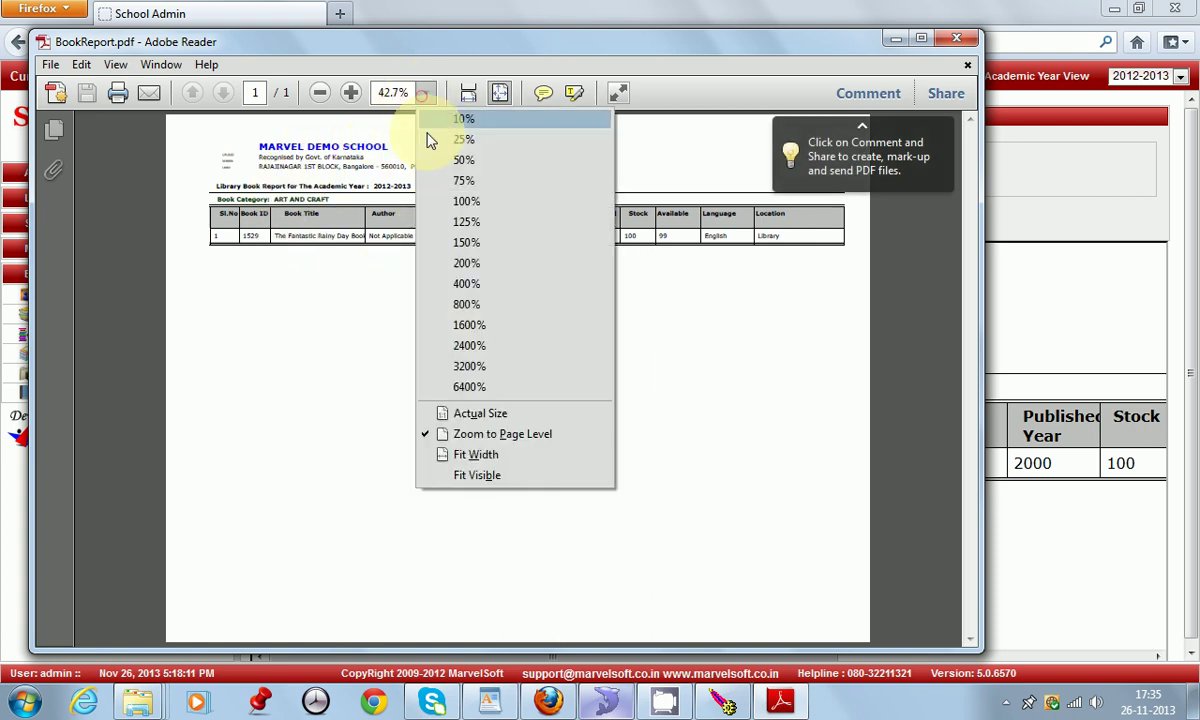
pyautogui.click(475, 223)
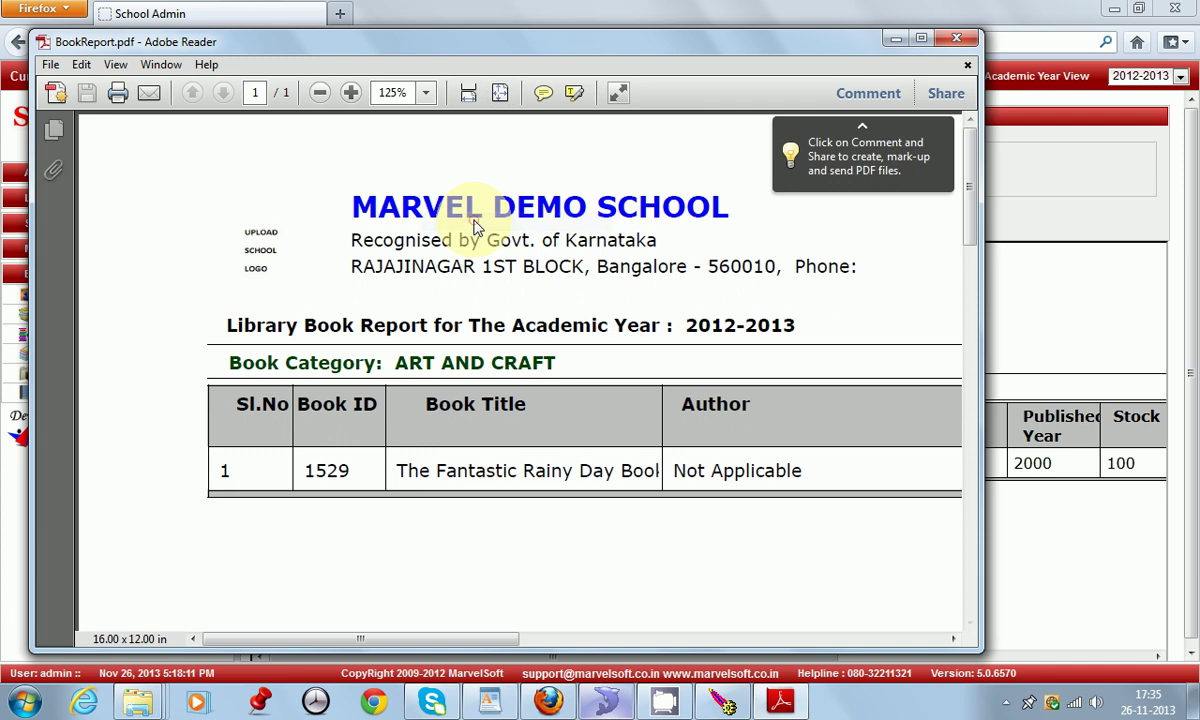
pyautogui.moveTo(478, 638); pyautogui.dragTo(664, 556)
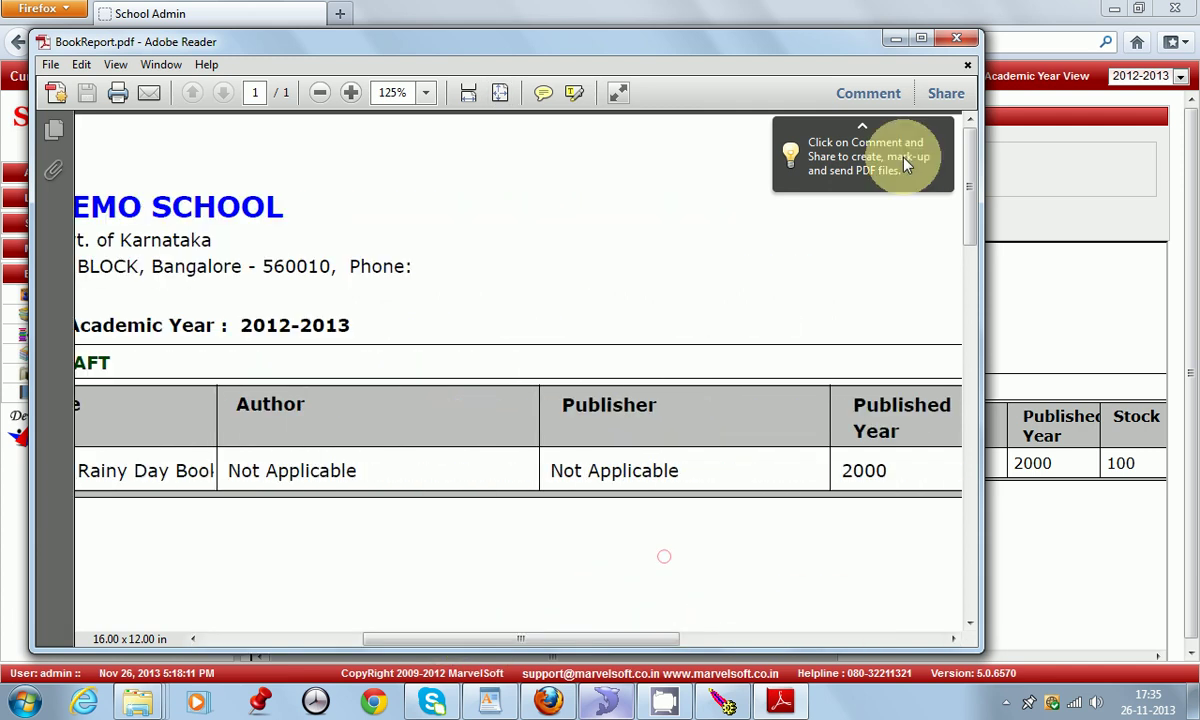
pyautogui.click(960, 36)
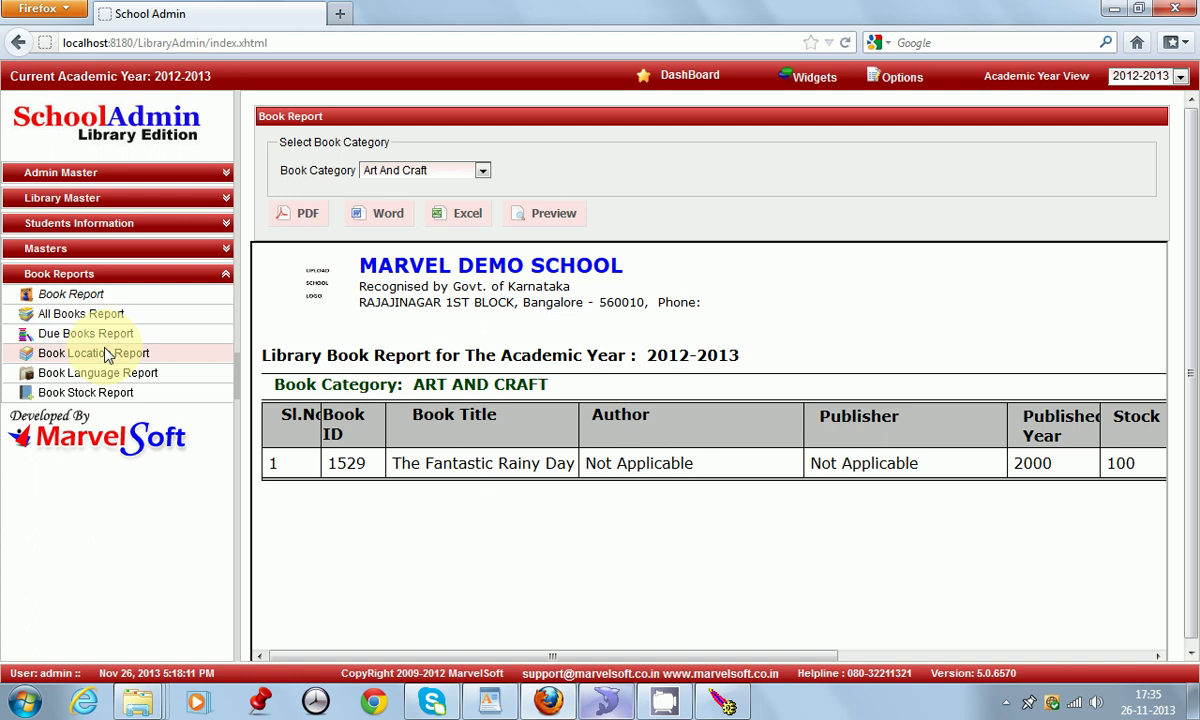
# Step: Collapse the Book Reports section in the sidebar
pyautogui.click(90, 274)
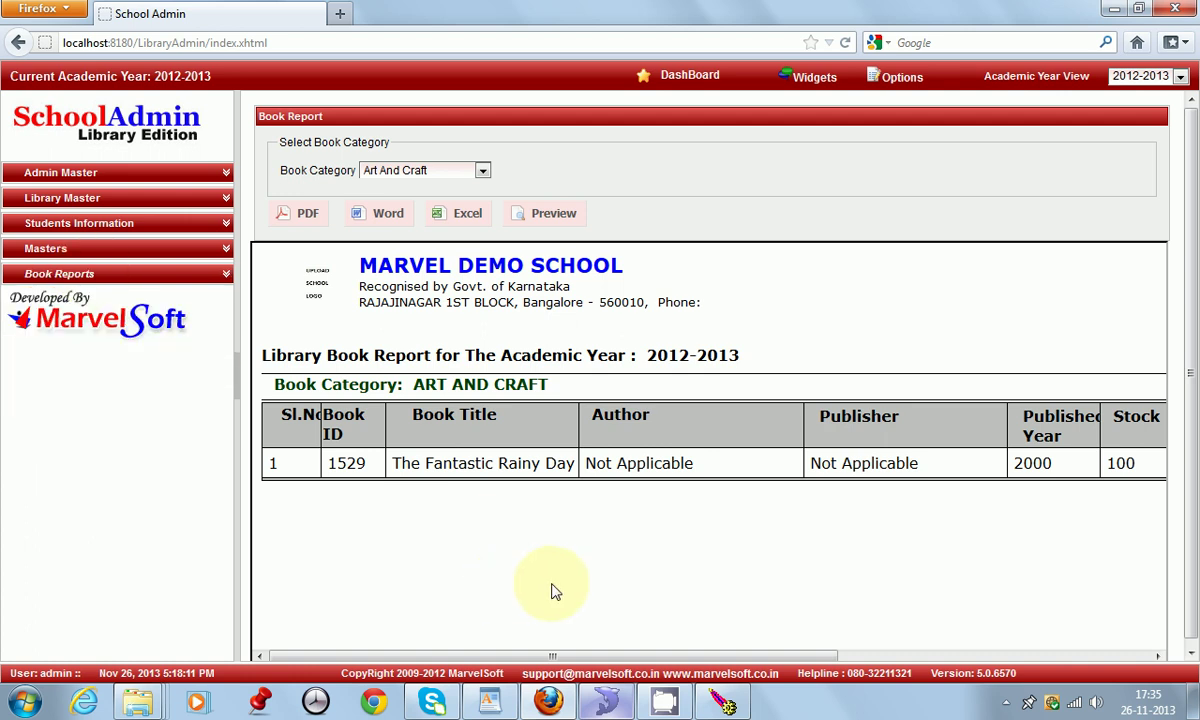